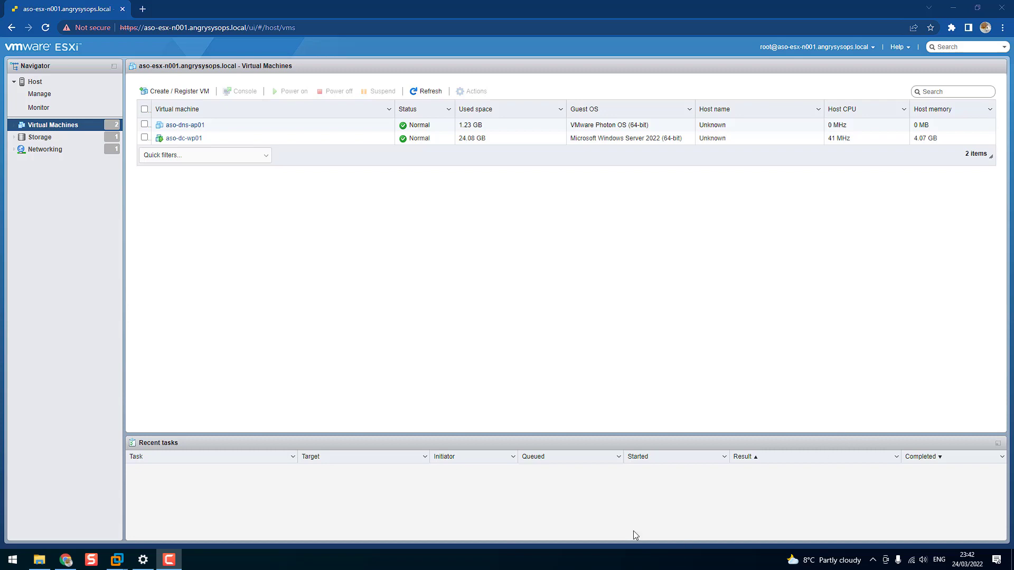
View the VMware Workstation home page, and switch back to the ESXi host client in Chrome
mouse_move(112, 562)
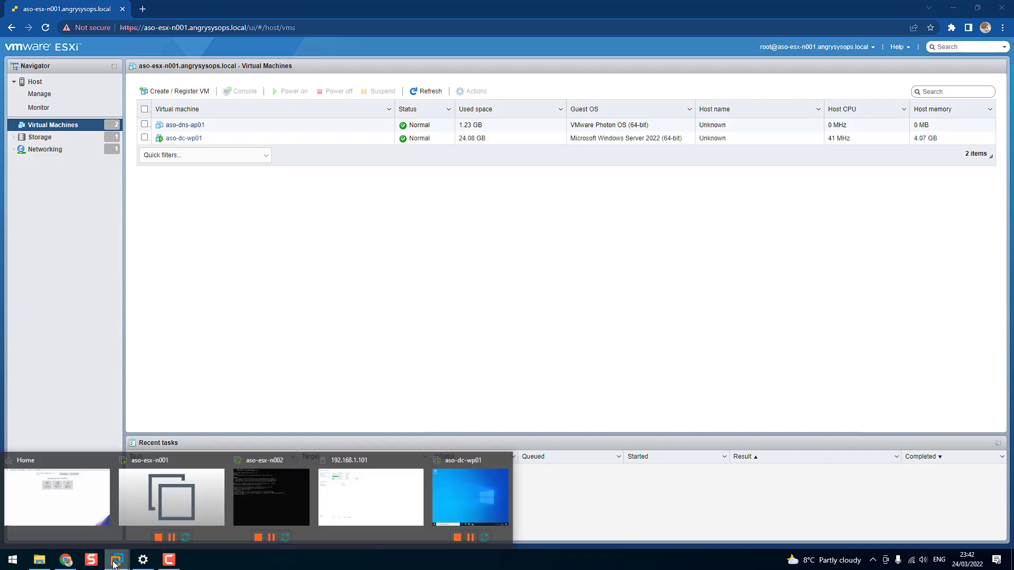
click(73, 516)
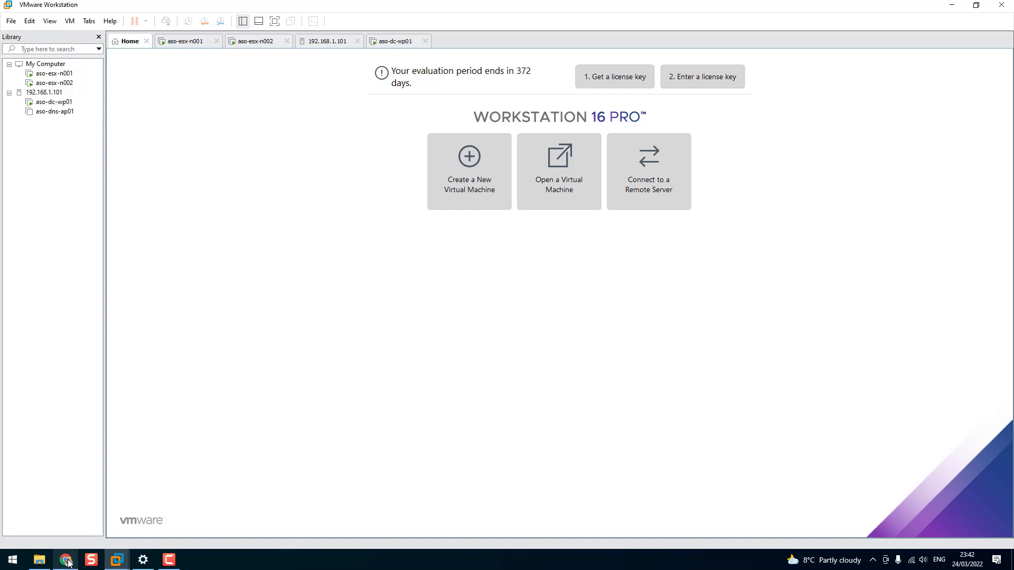
mouse_move(68, 563)
click(70, 532)
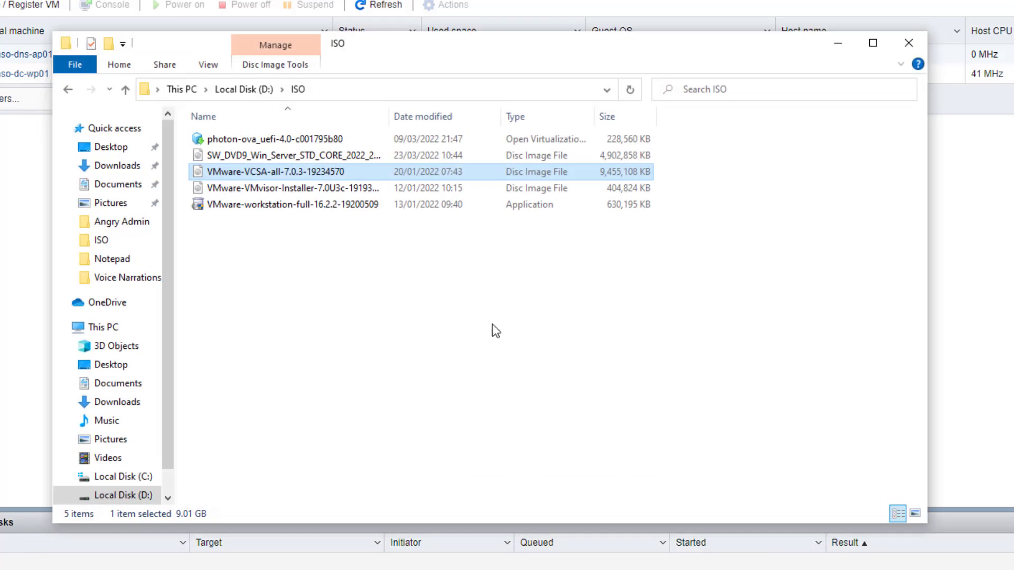
Mount the VMware-VCSA-all-7.0.3-19234570 disc image and launch the installer application from its vcsa-ui-installer\win32 folder
double_click(252, 172)
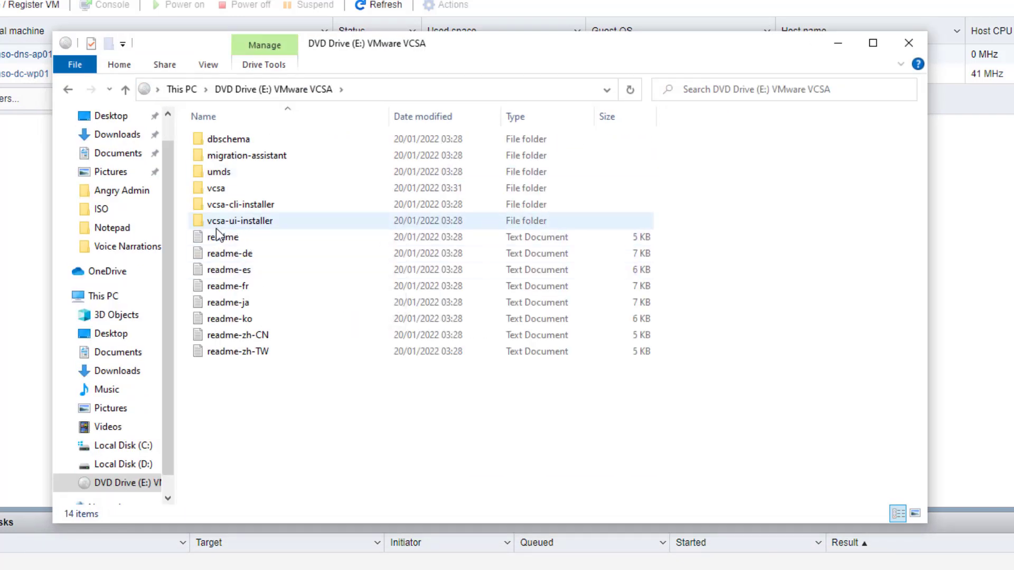
double_click(236, 220)
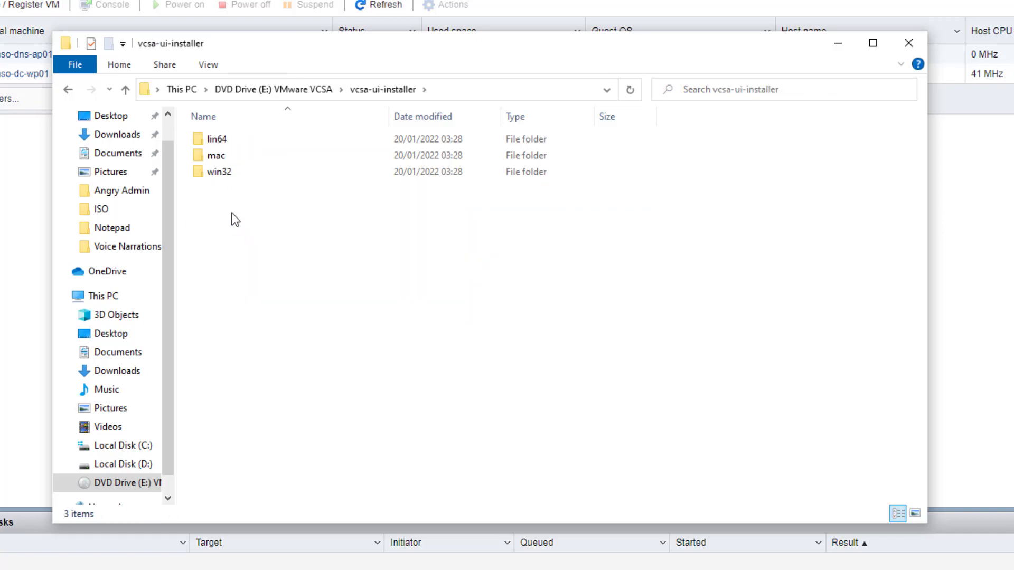
click(221, 176)
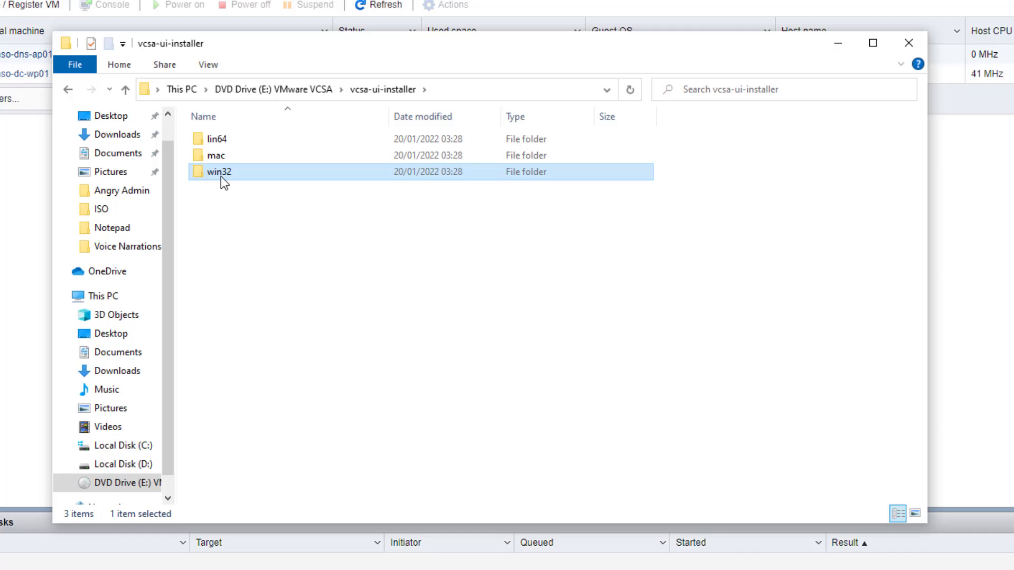
double_click(221, 177)
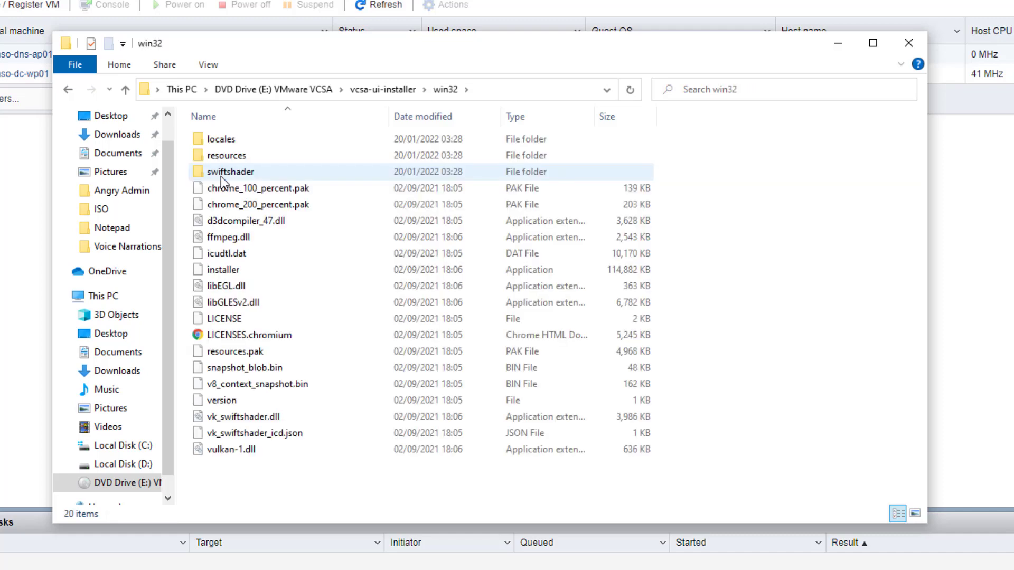
click(226, 274)
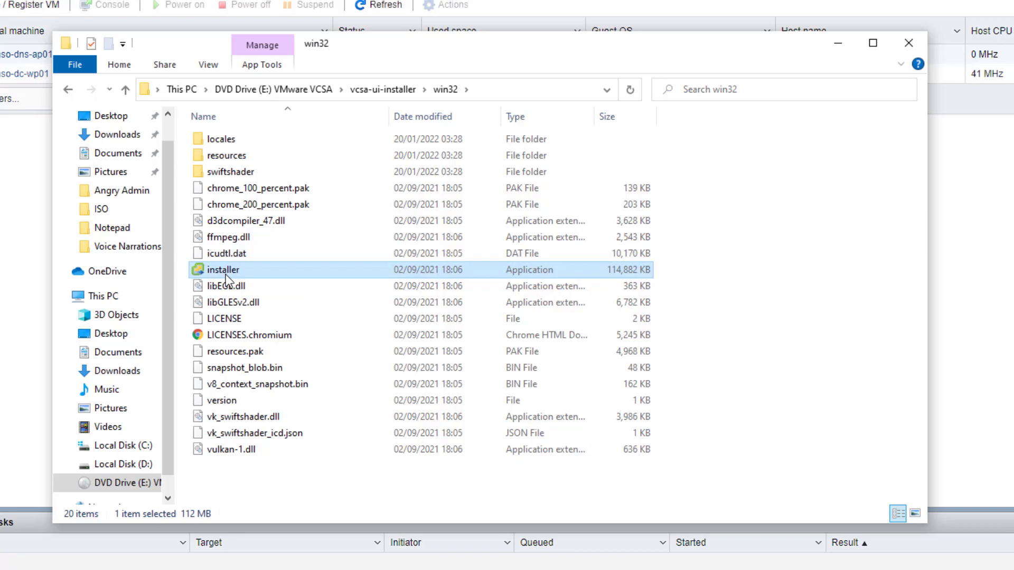
double_click(226, 274)
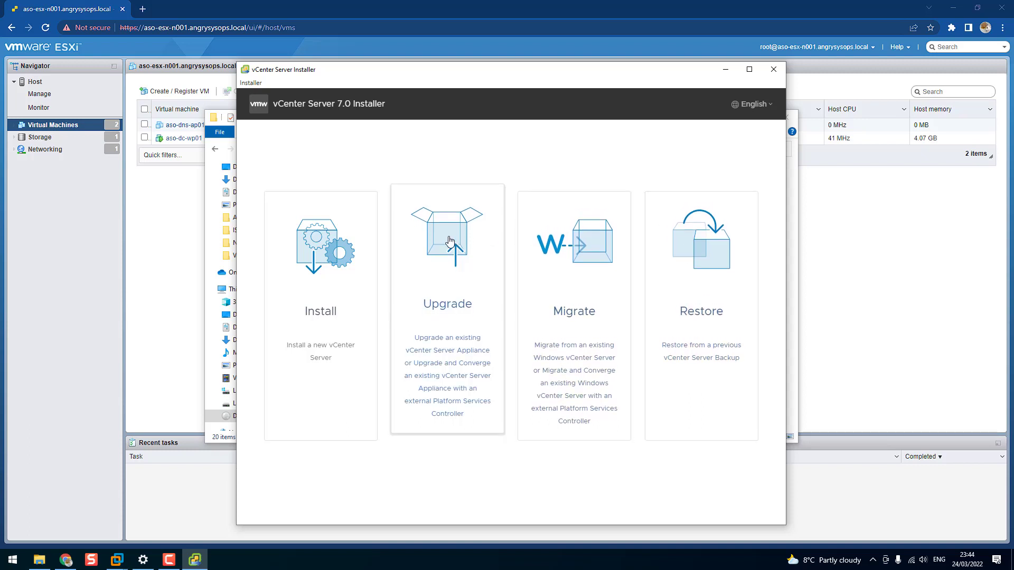
Start a new vCenter Server installation and accept the end user license agreement to reach the deployment target settings
click(326, 309)
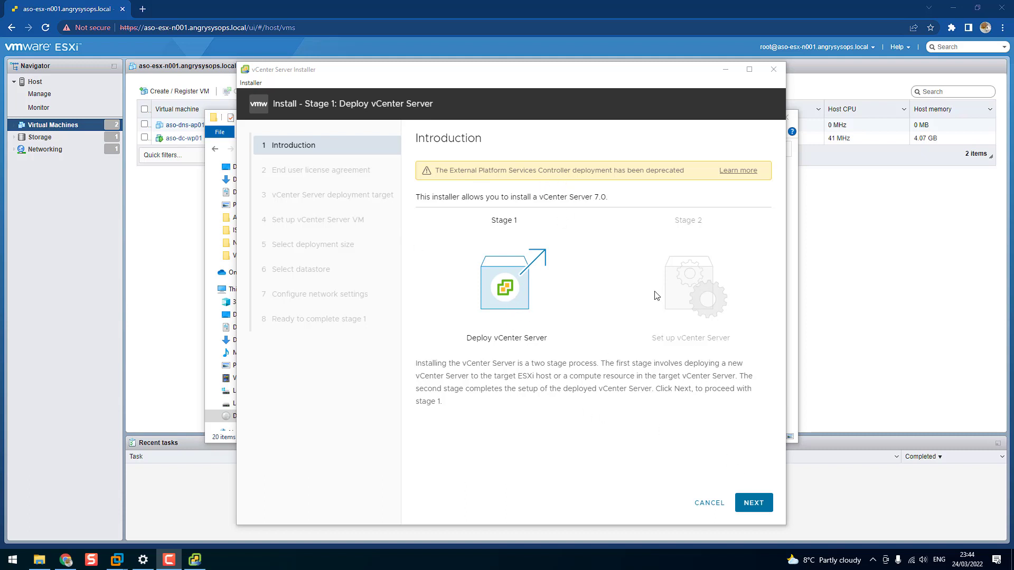
click(753, 503)
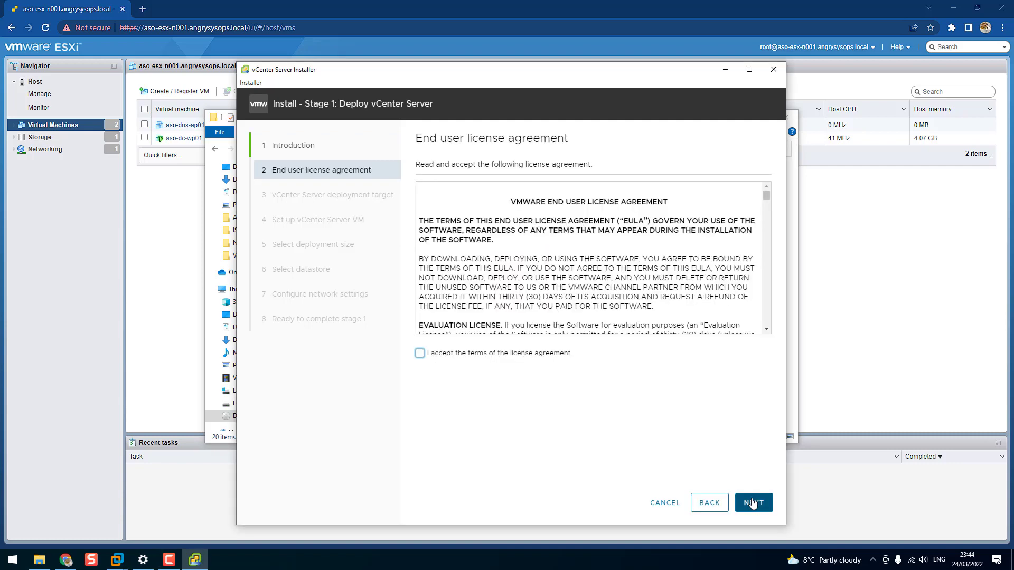
scroll(531, 316, down, 1)
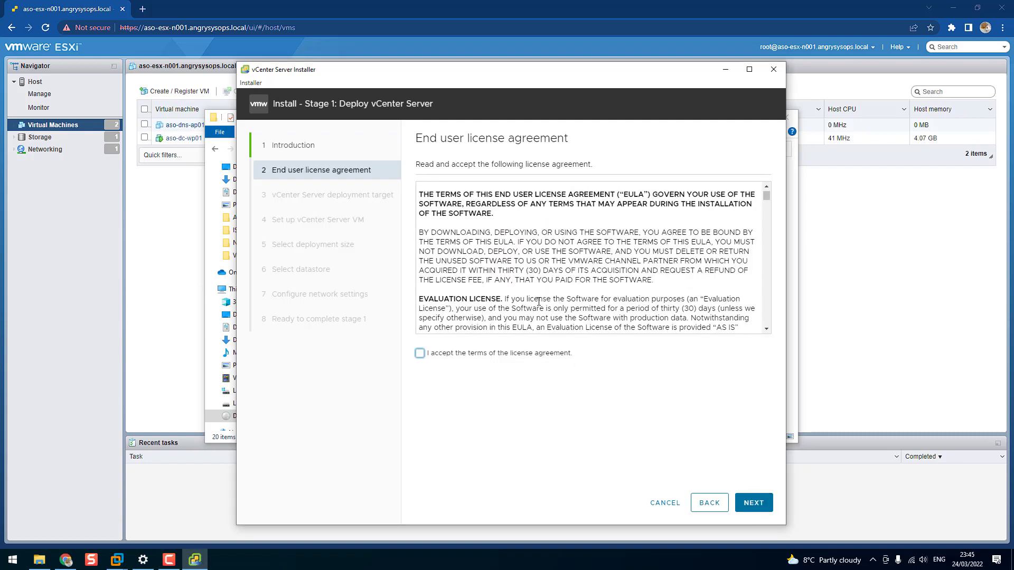
scroll(539, 300, down, 10)
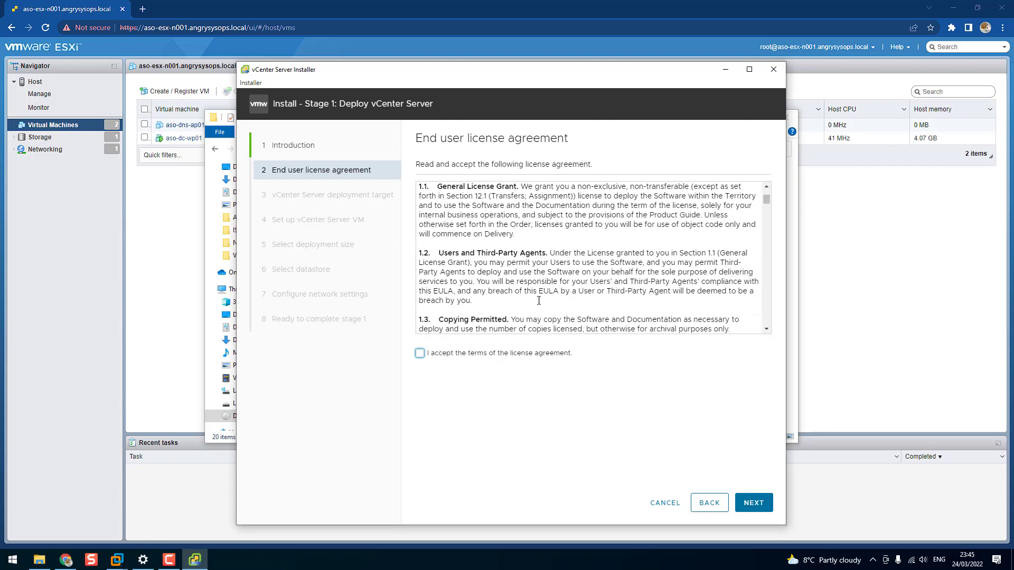
click(420, 353)
click(755, 503)
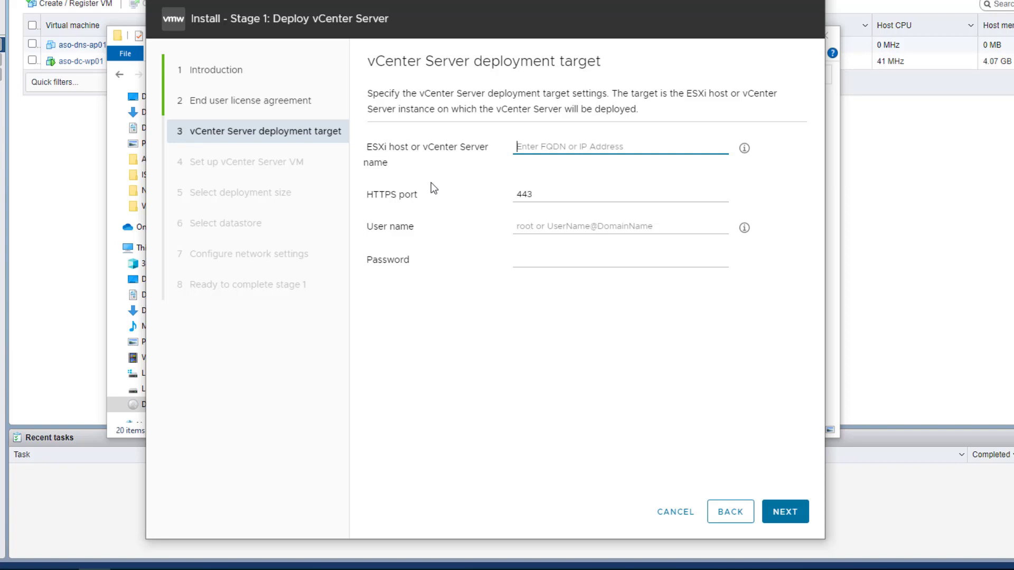
Set the deployment target to ESXi host aso-esx-n001.angrysysops.local with the user name root
text(aso)
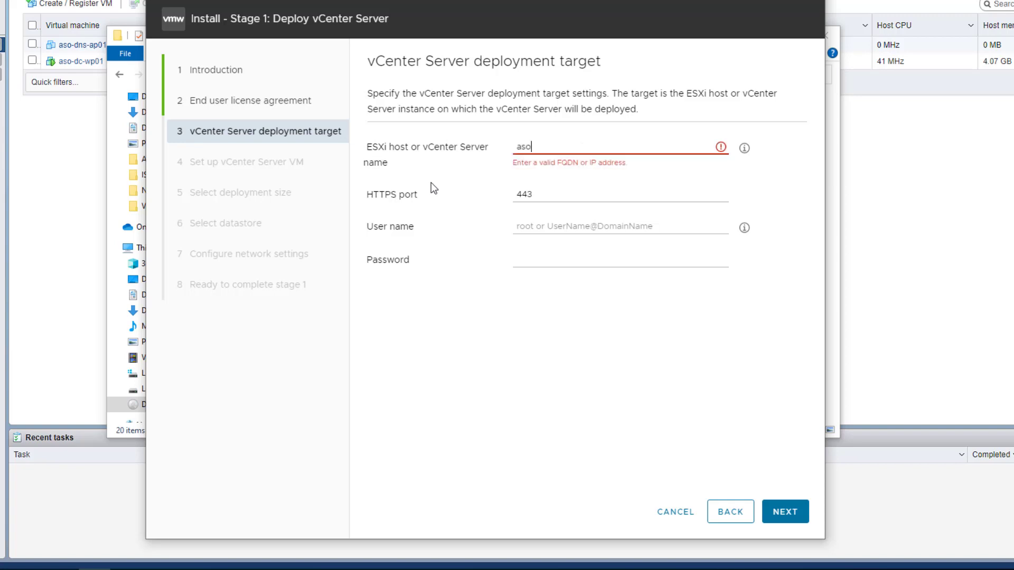
text(-esx-n001.an)
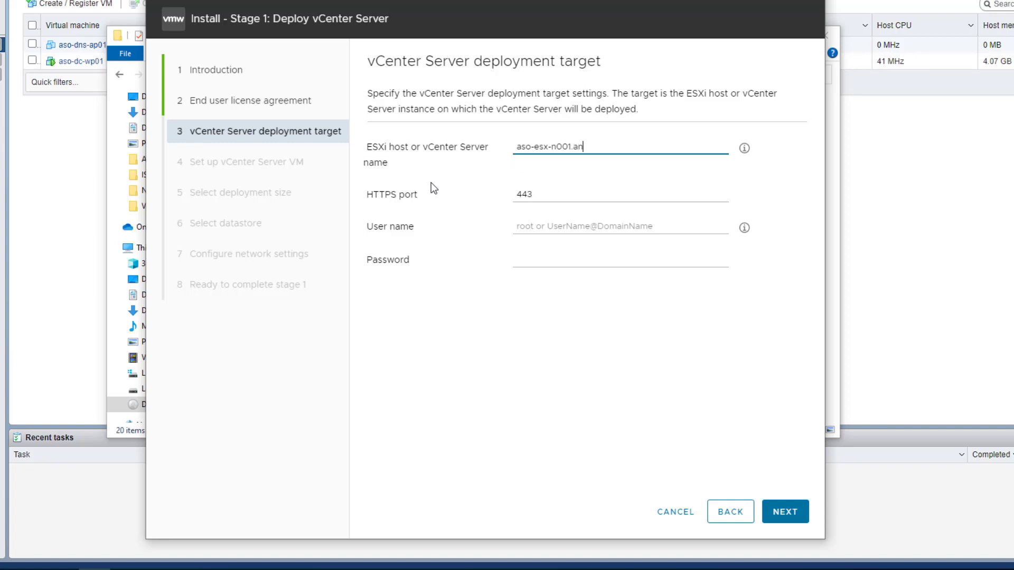
text(grysysops.local)
click(541, 229)
text(root)
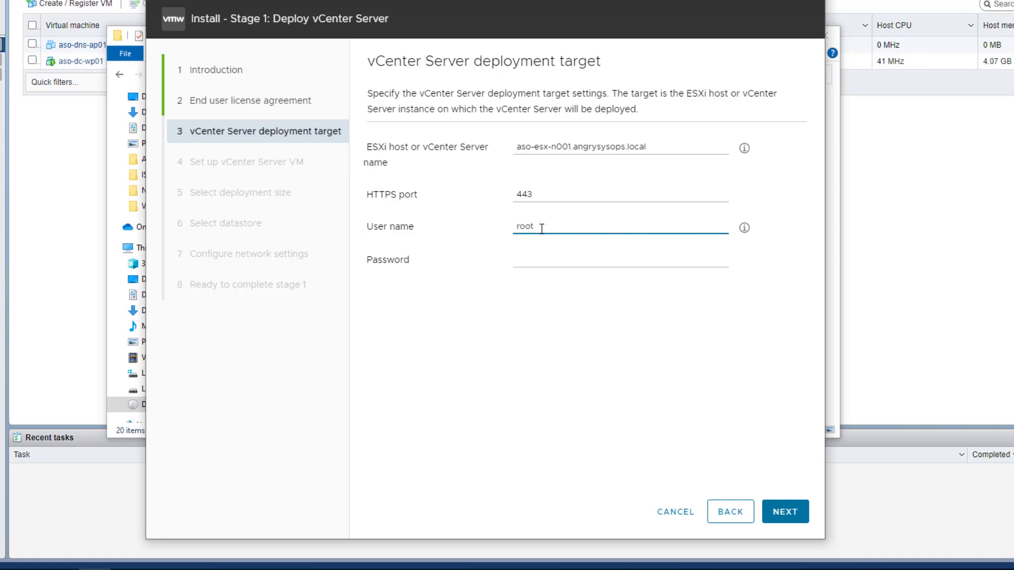
Enter the ESXi host's root password and try to log in to the deployment target, accepting its certificate
key(Tab)
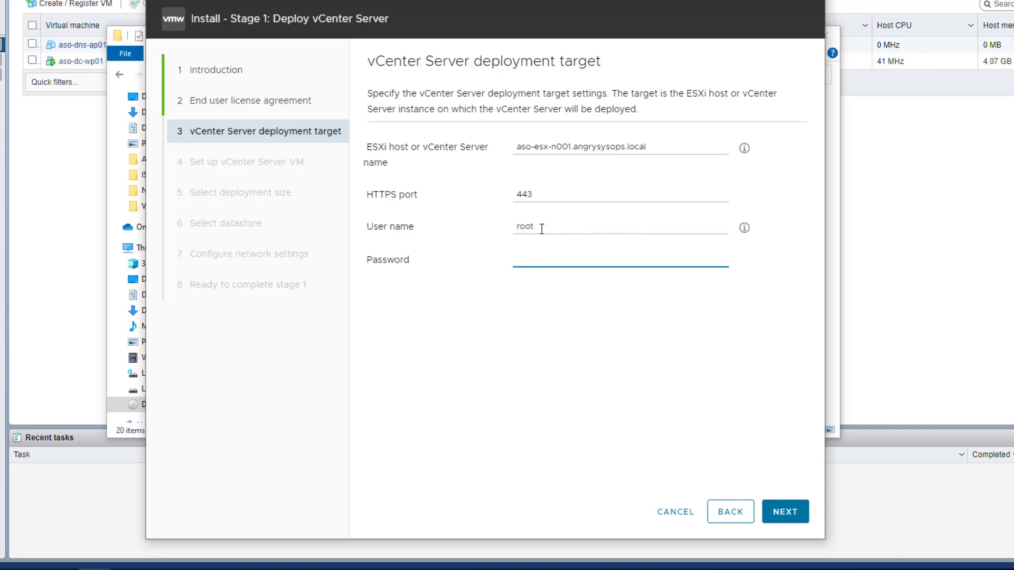
text(****************)
click(785, 513)
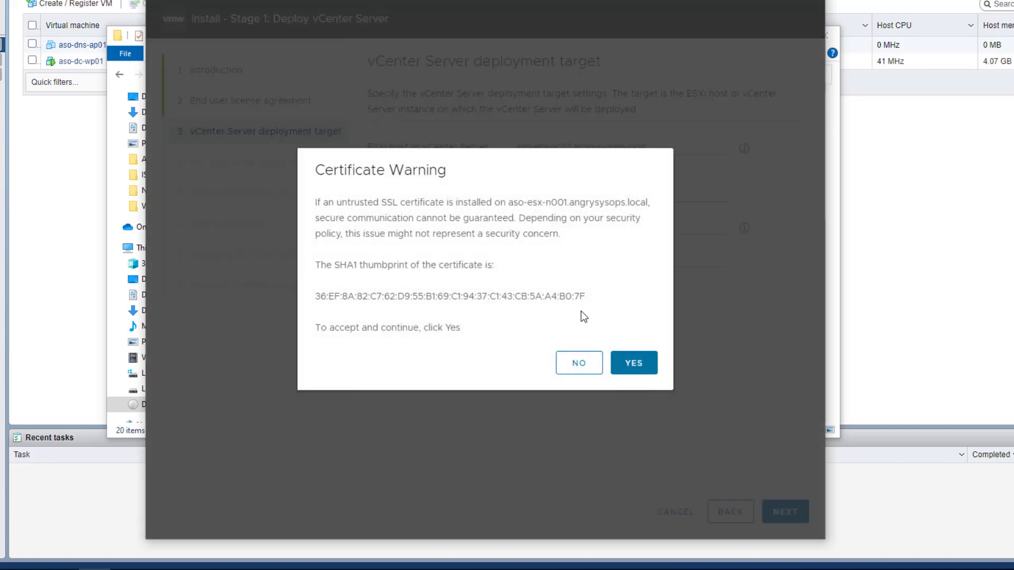
click(638, 364)
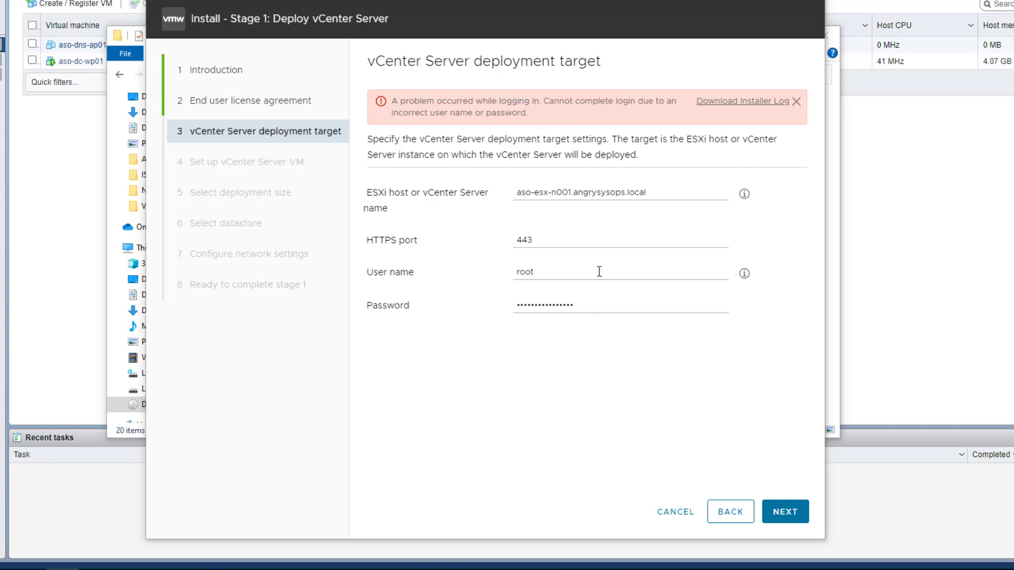
Replace the ESXi host's root password, submit the deployment target, and accept its certificate
drag(591, 304, 491, 311)
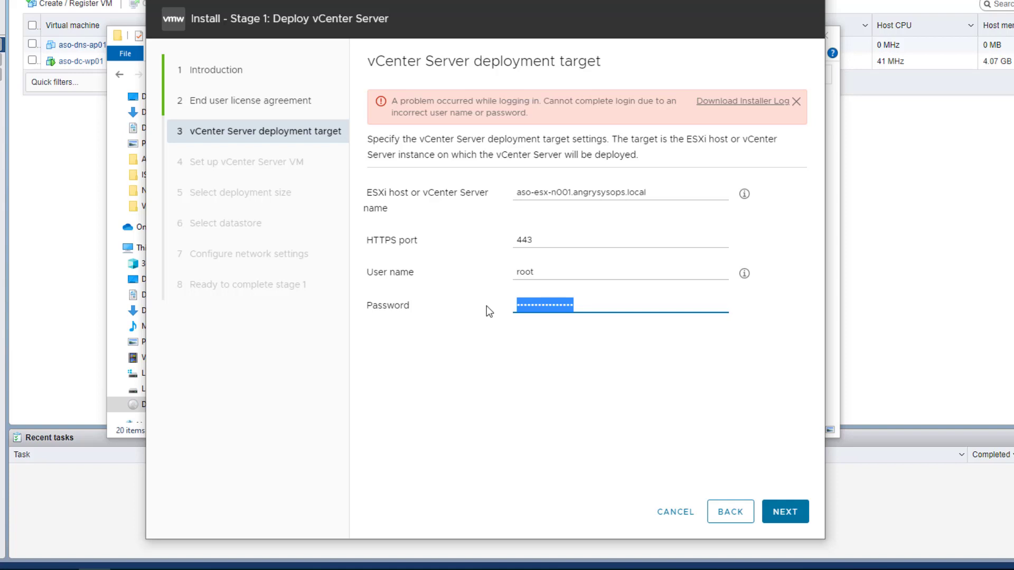
text(••••••)
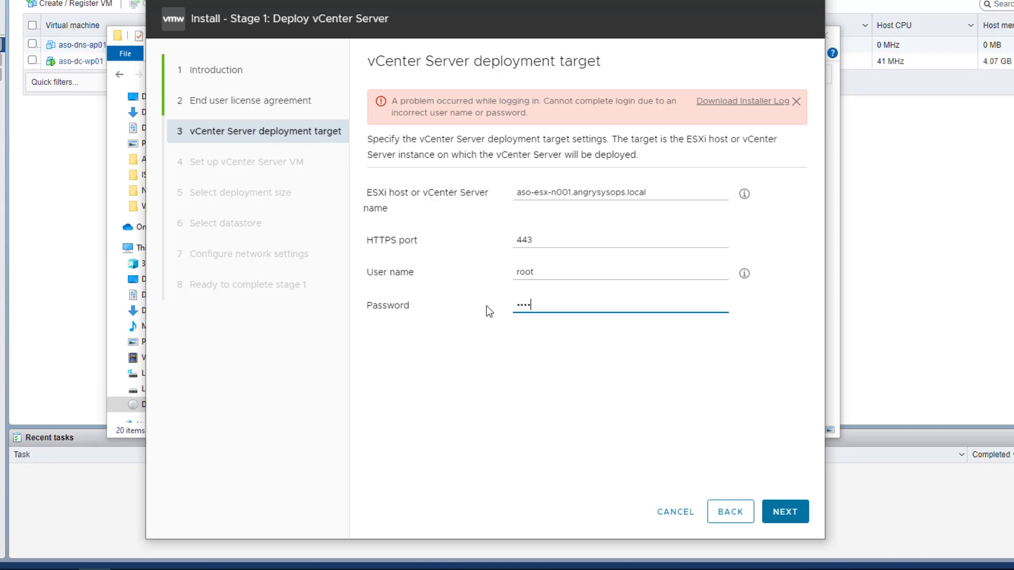
text(••••)
click(785, 515)
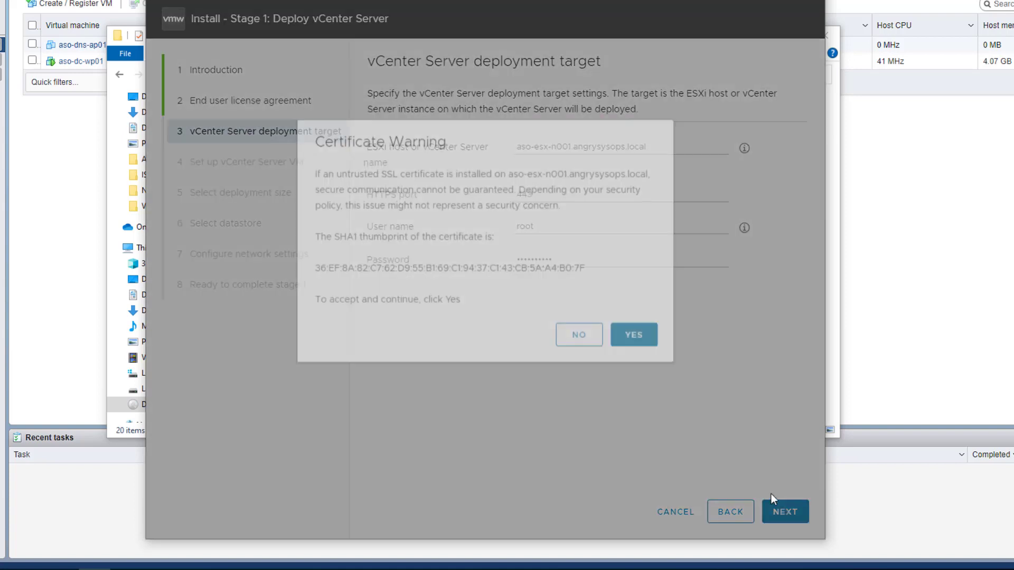
click(632, 366)
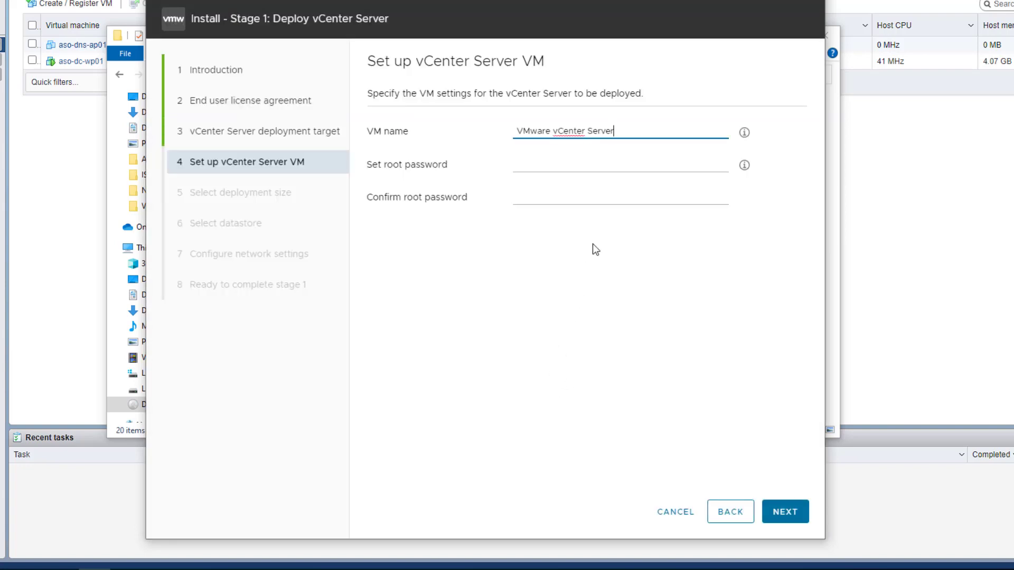
Name the vCenter Server VM aso-vcsa-aps01.angrysysops.local
drag(614, 131, 515, 132)
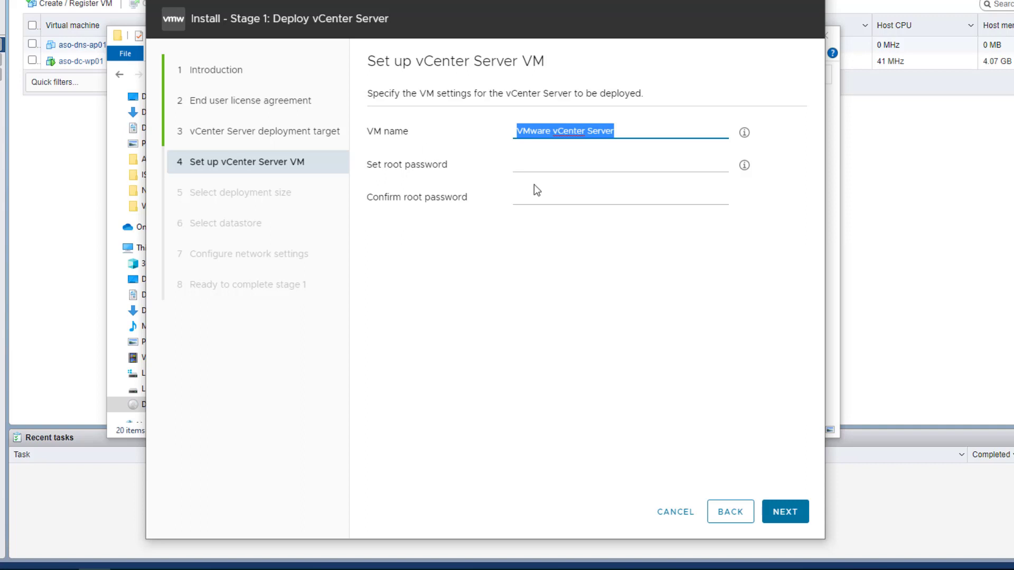
text(aso-)
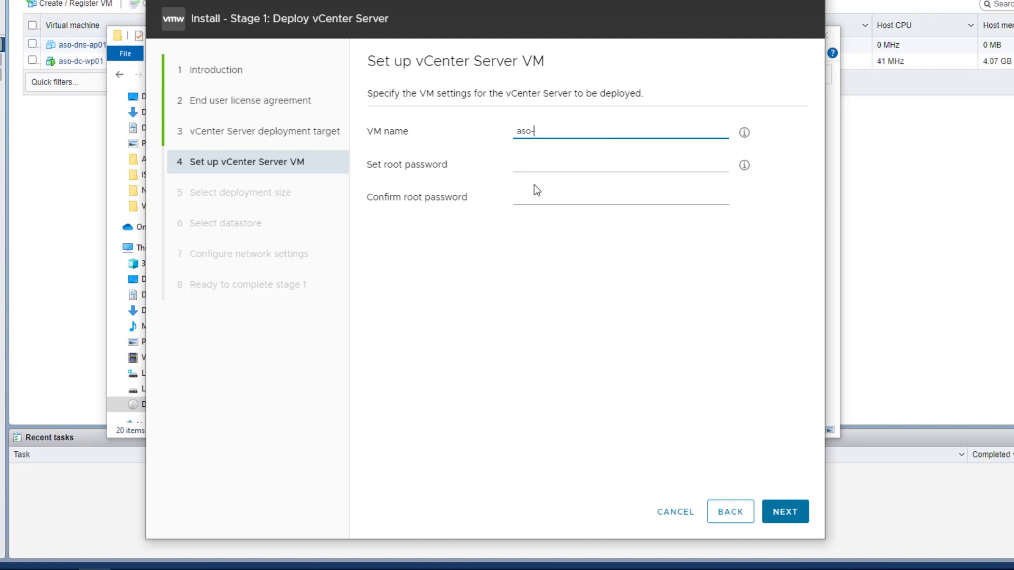
text(vcsa-aps01)
key(alt+Tab)
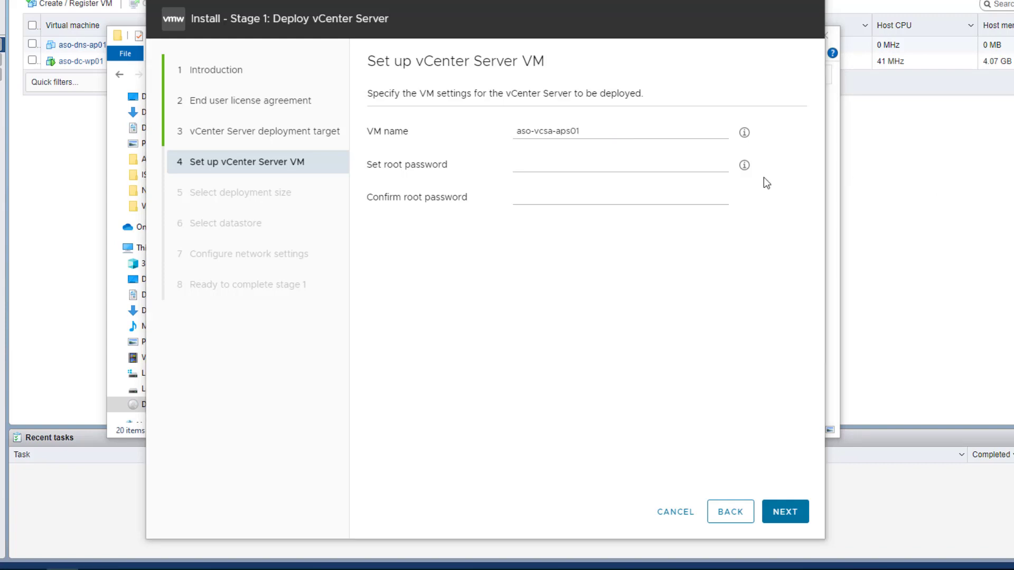
click(587, 138)
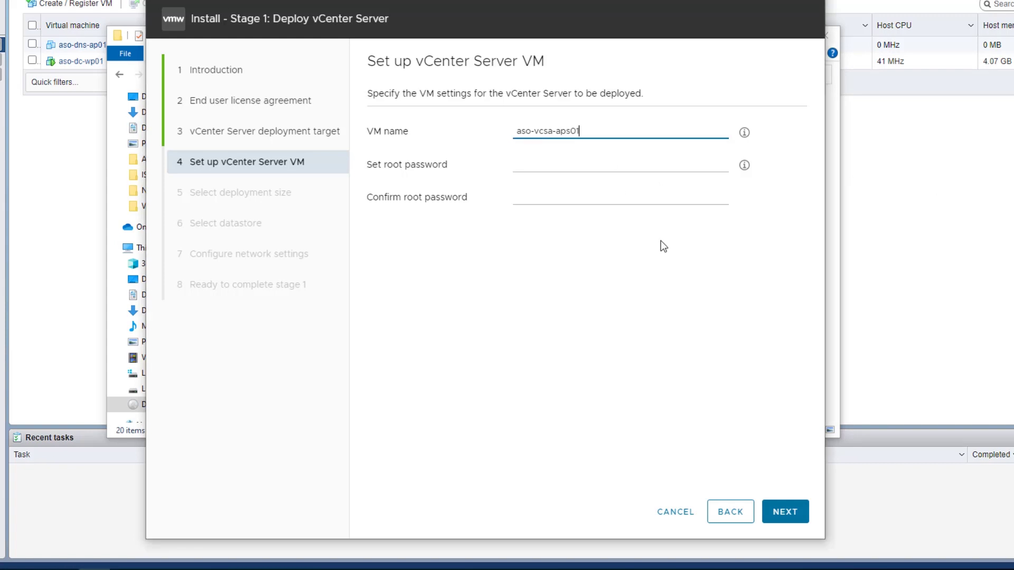
text(.angrysysops.com)
click(578, 166)
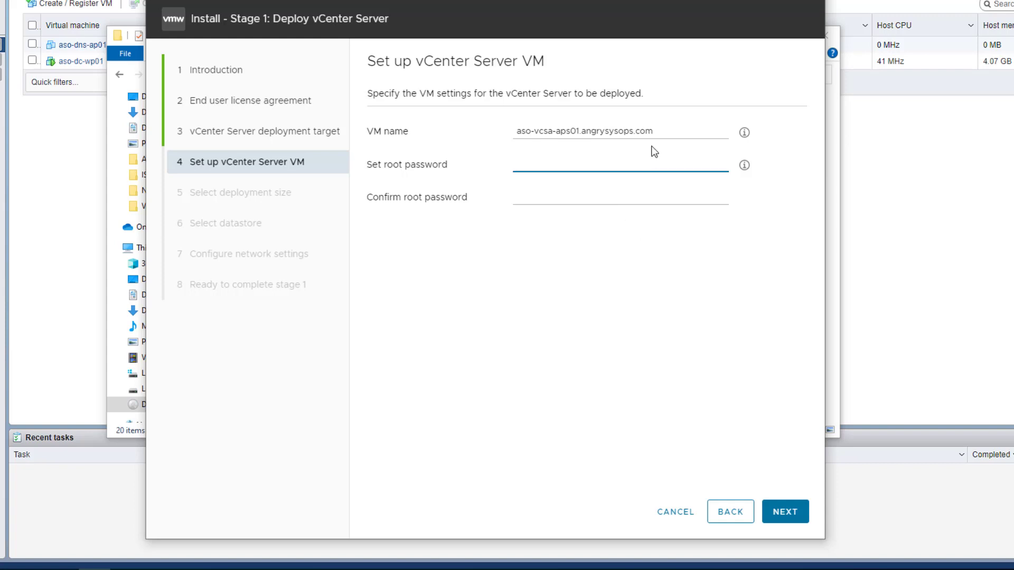
drag(658, 132, 635, 132)
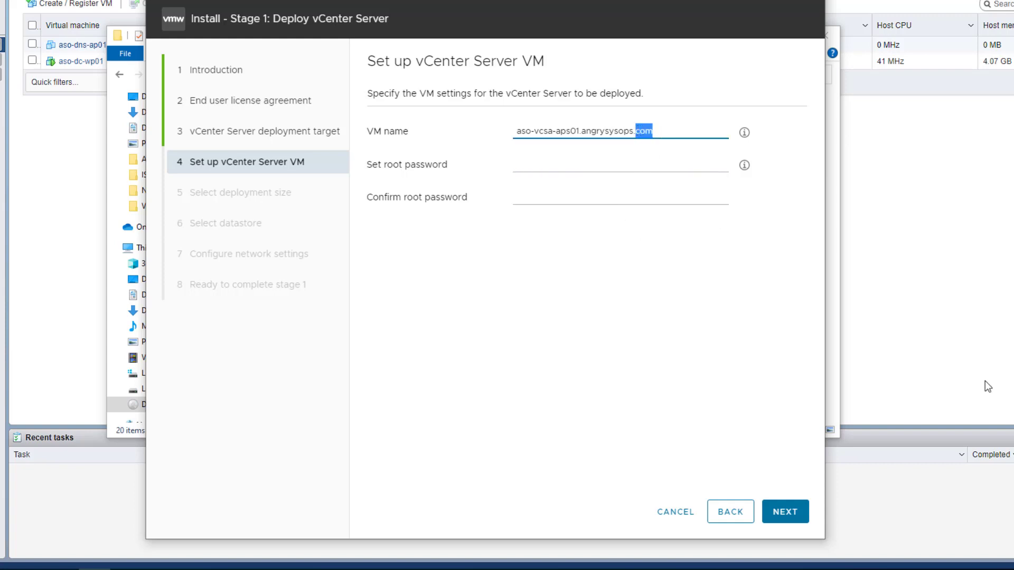
text(local)
Set and confirm the vCenter Server VM's root password, and proceed to the deployment size selection
click(559, 169)
text(*********)
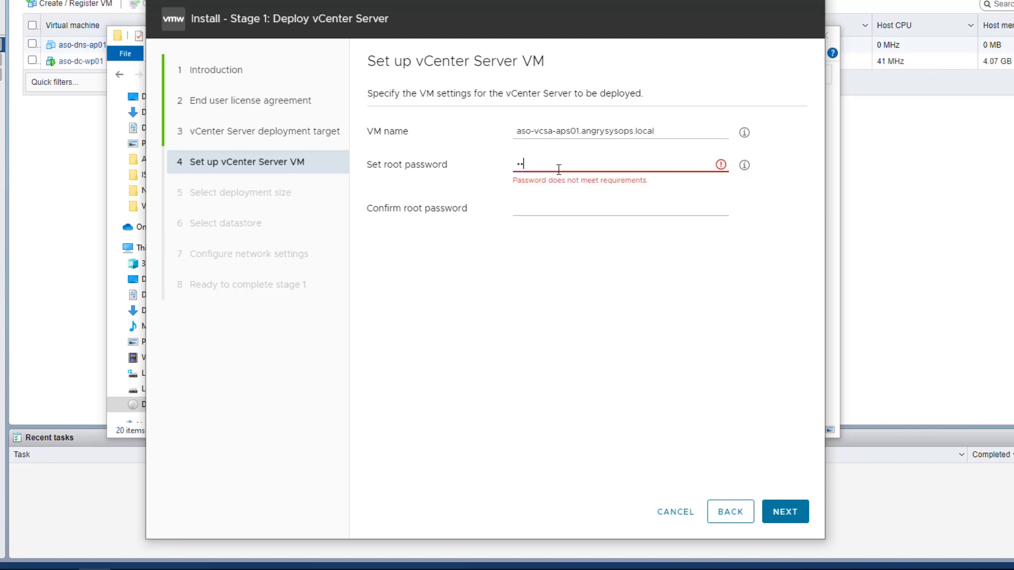
text(*******)
key(Tab)
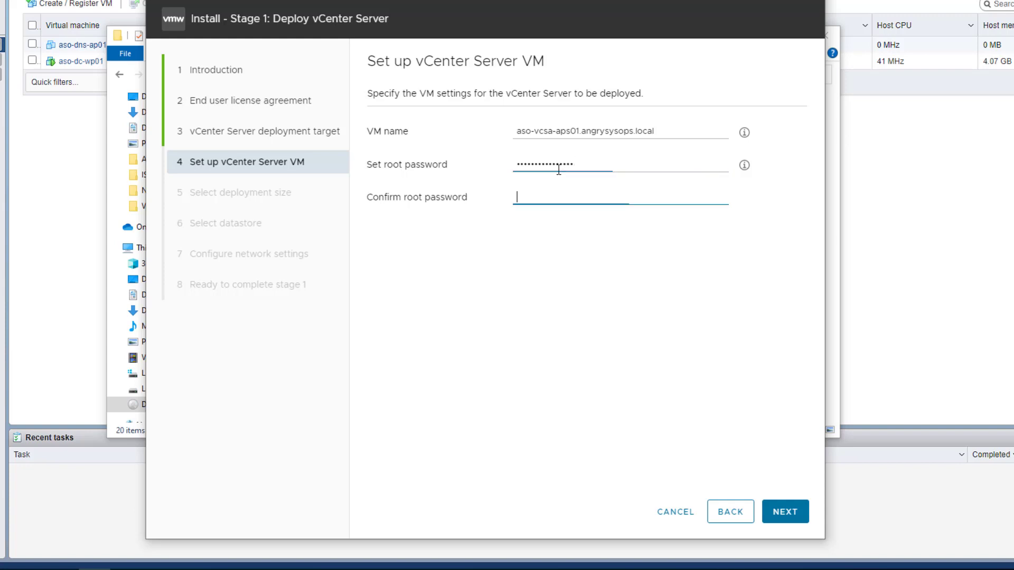
text(*************)
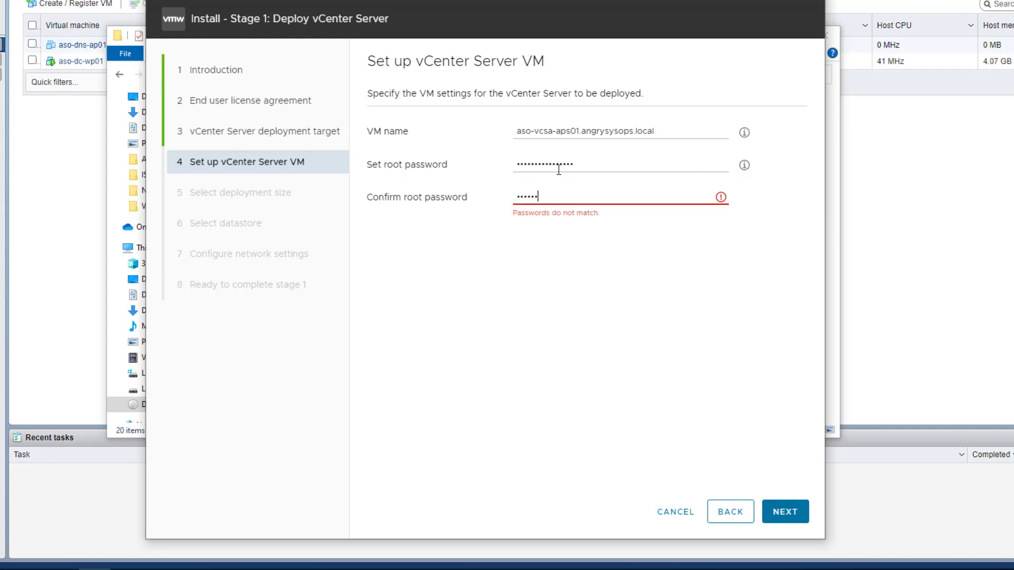
text(****)
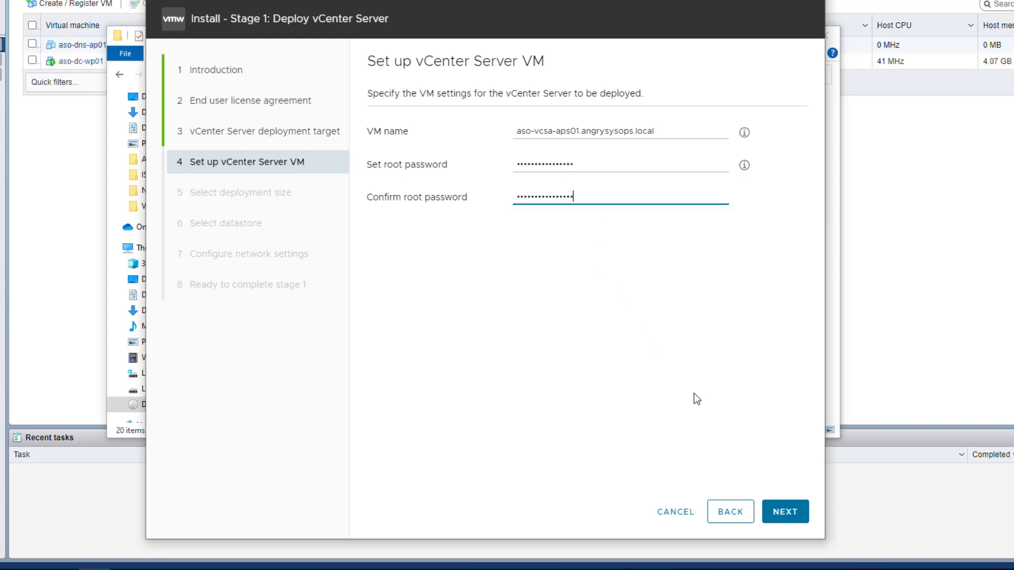
click(785, 513)
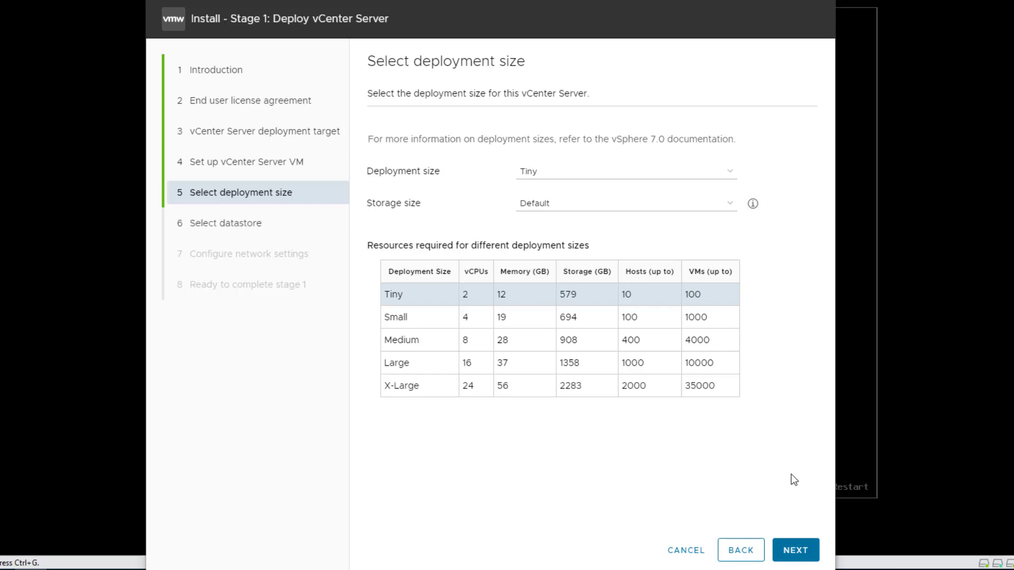
Accept the Tiny deployment size with Default storage, and use datastore local_aso-esx-n001 with thin disk mode enabled
click(796, 550)
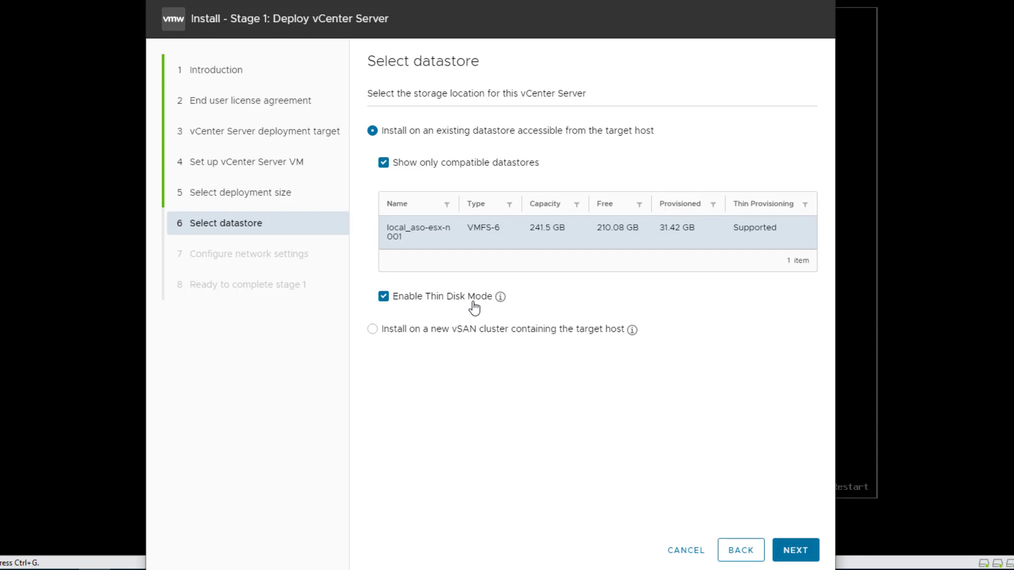
mouse_move(500, 299)
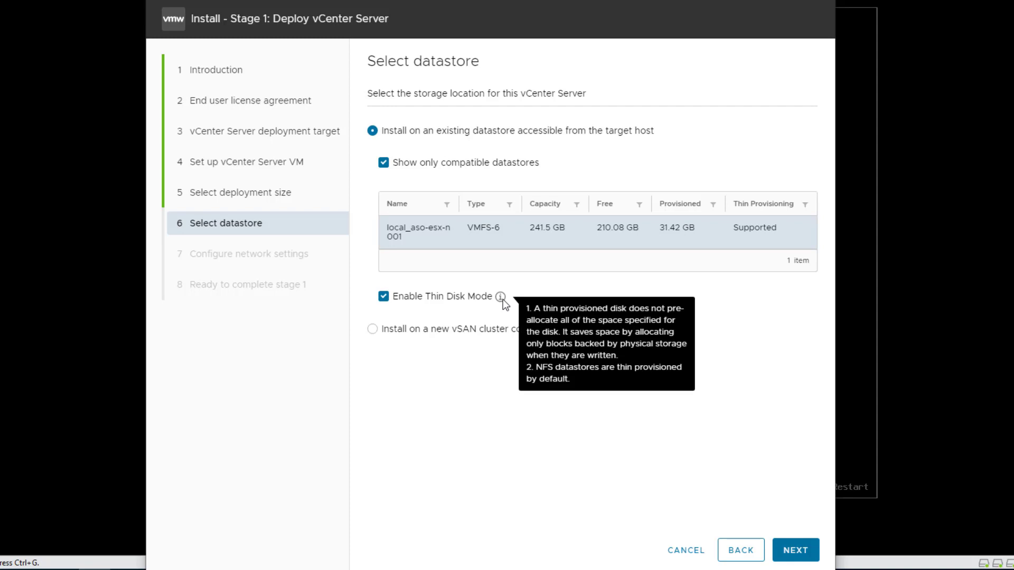
click(796, 555)
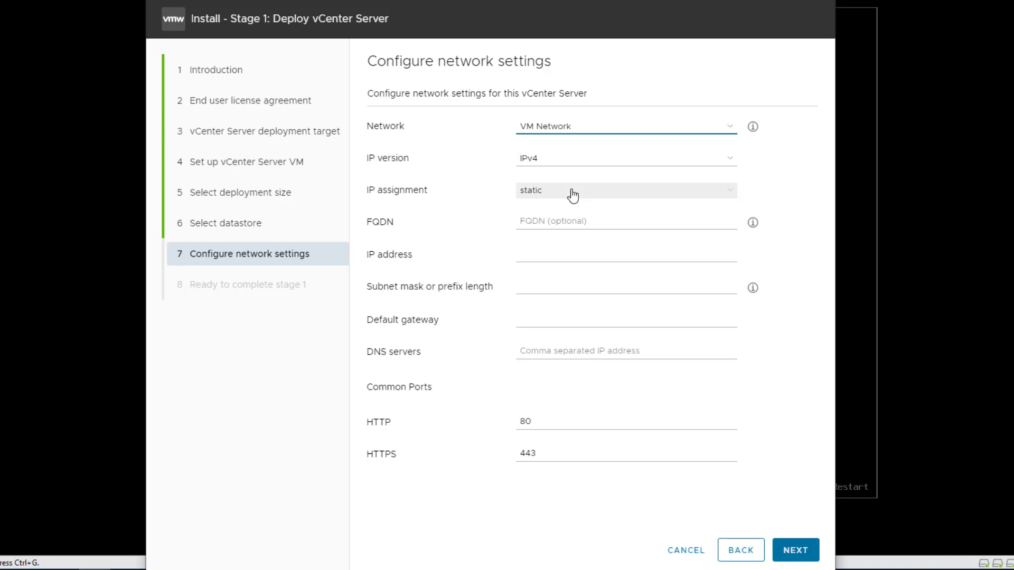
Set the vCenter Server's FQDN to aso-vcsa-aps01.angrysysops.local in the network settings
click(574, 223)
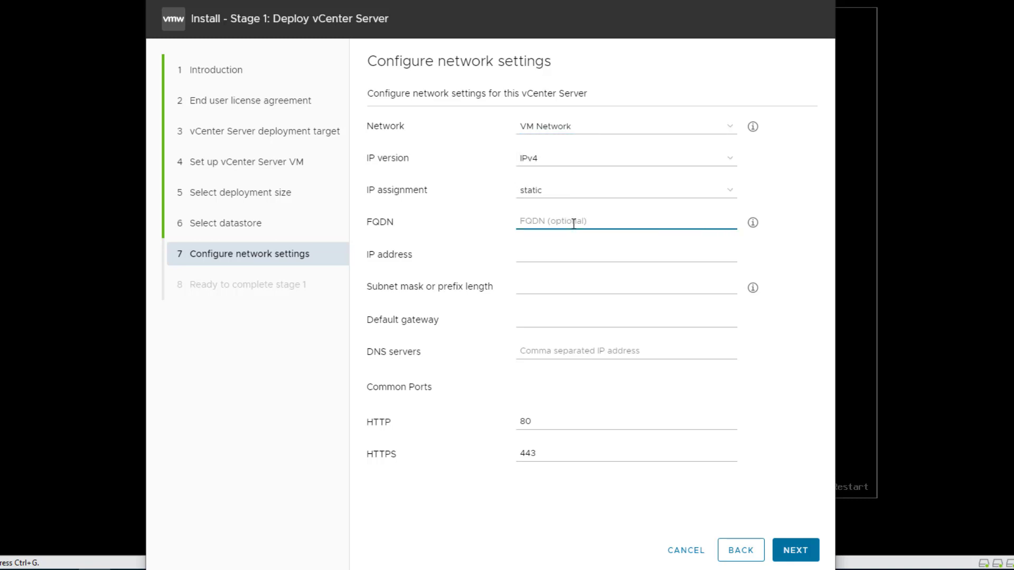
text(as)
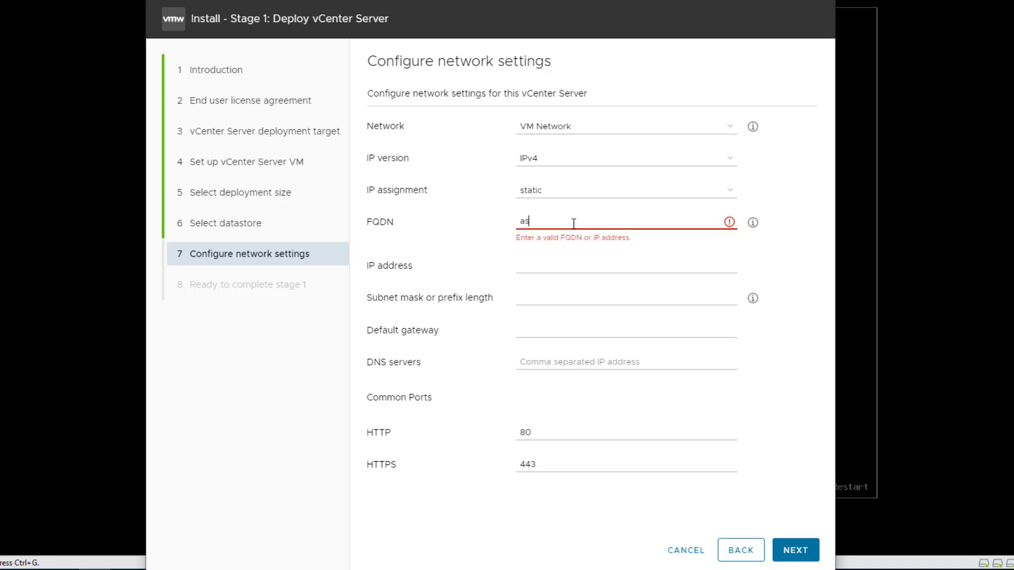
text(o-vcsa-aps01.angr)
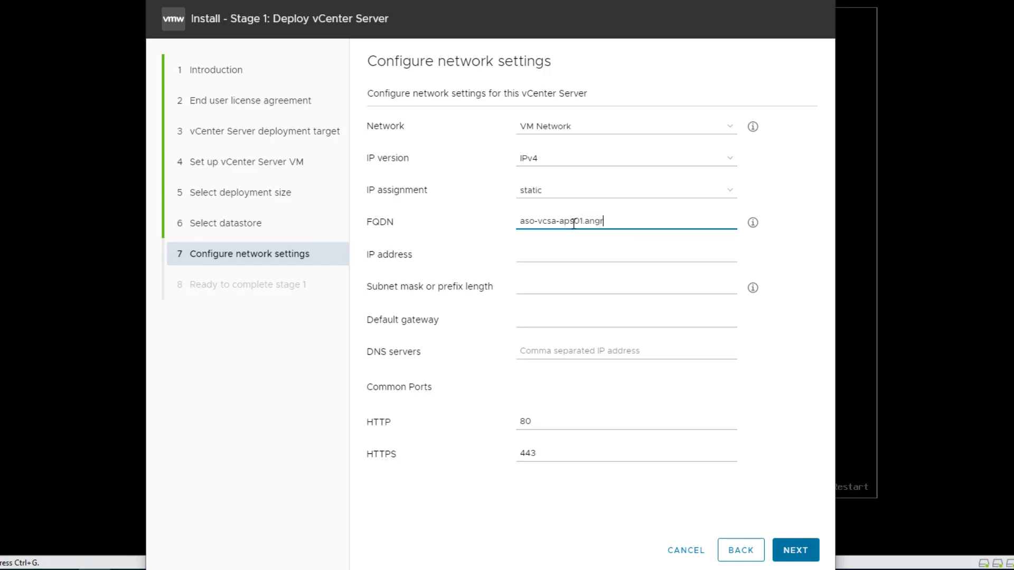
text(ysysops.com)
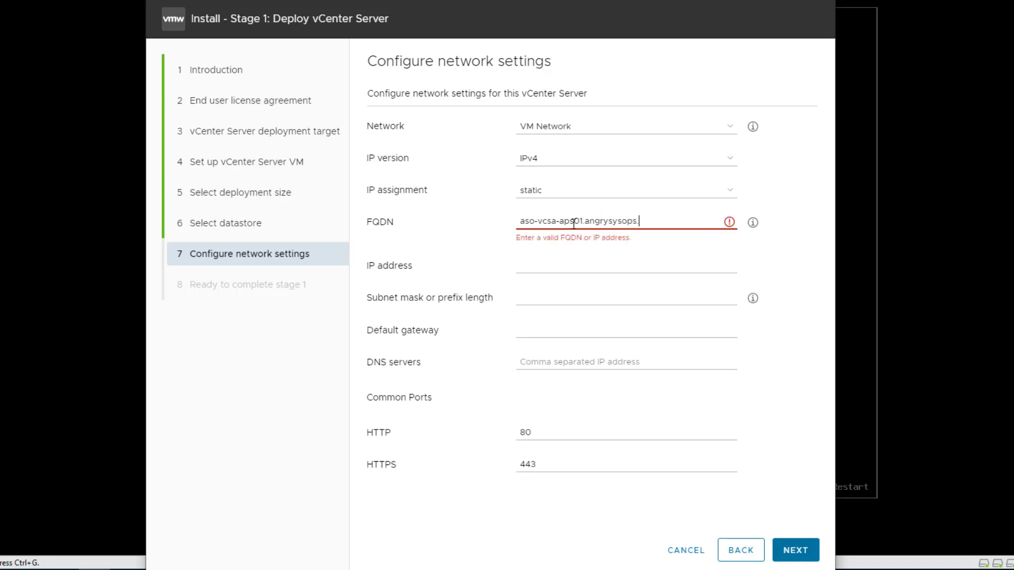
key(BackSpace)
key(BackSpace)
text(local)
key(Tab)
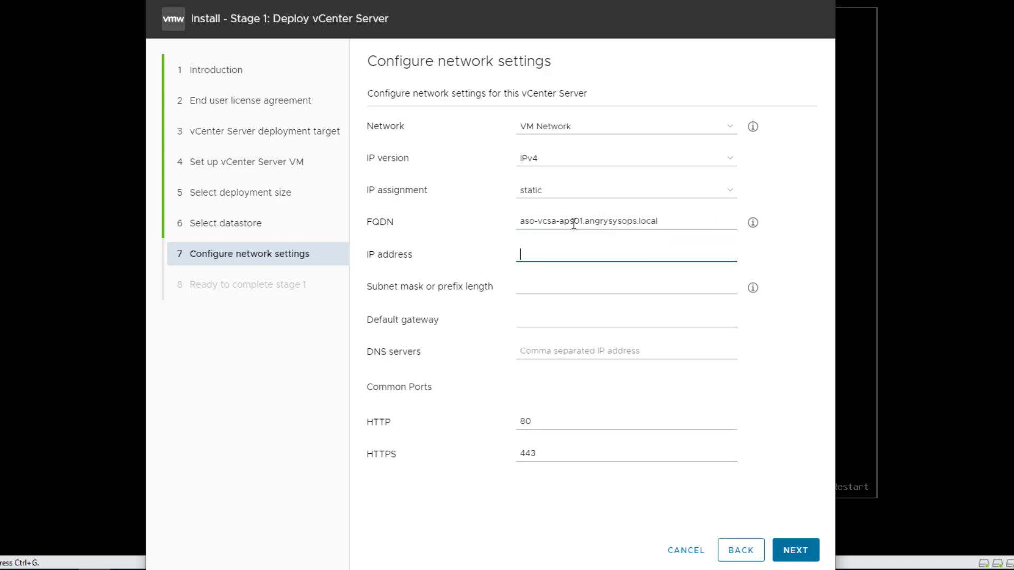
Assign the vCenter Server the static IP address 192.168.1.120 with prefix length 24
text(192.)
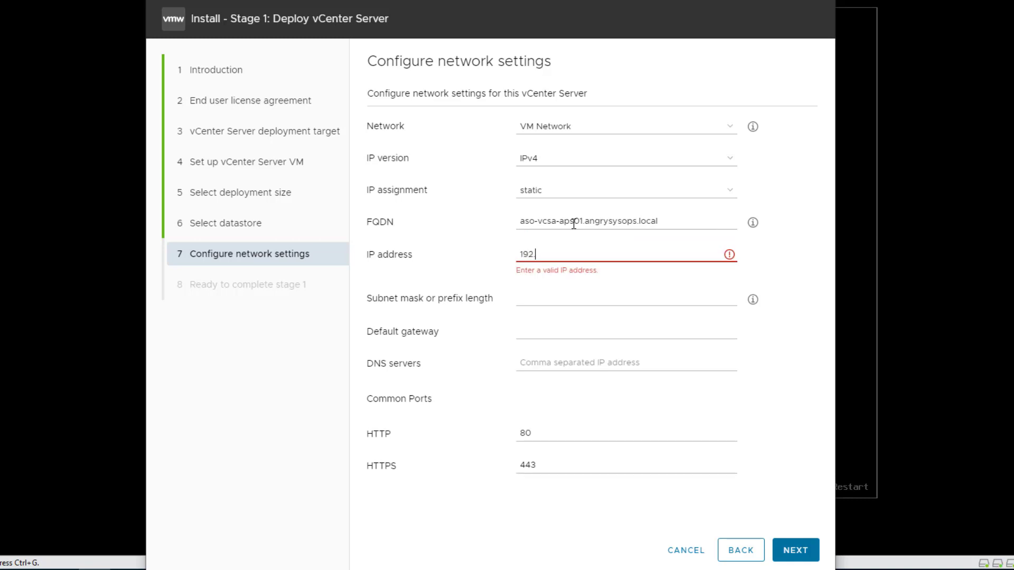
text(168.1.120)
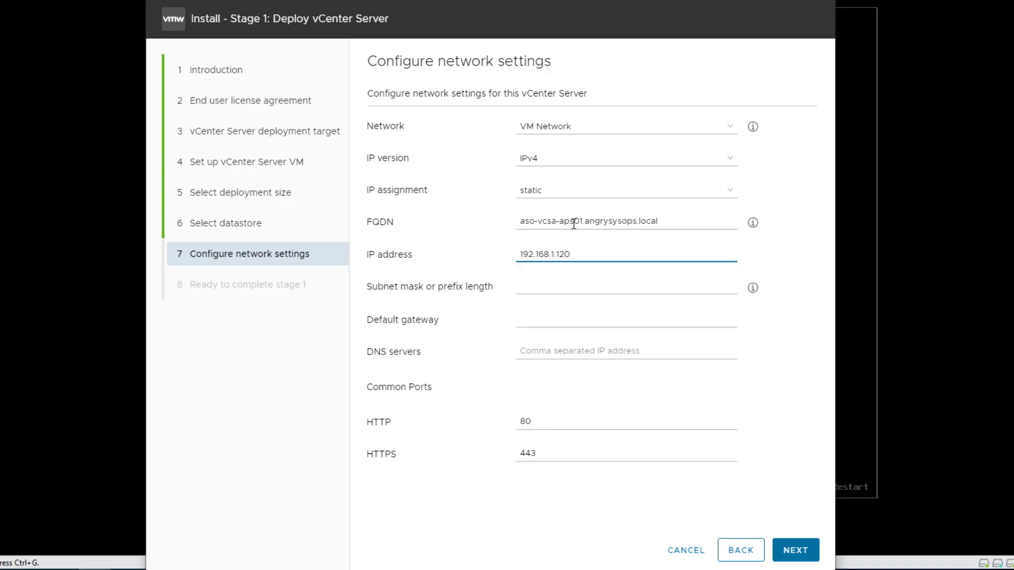
key(Tab)
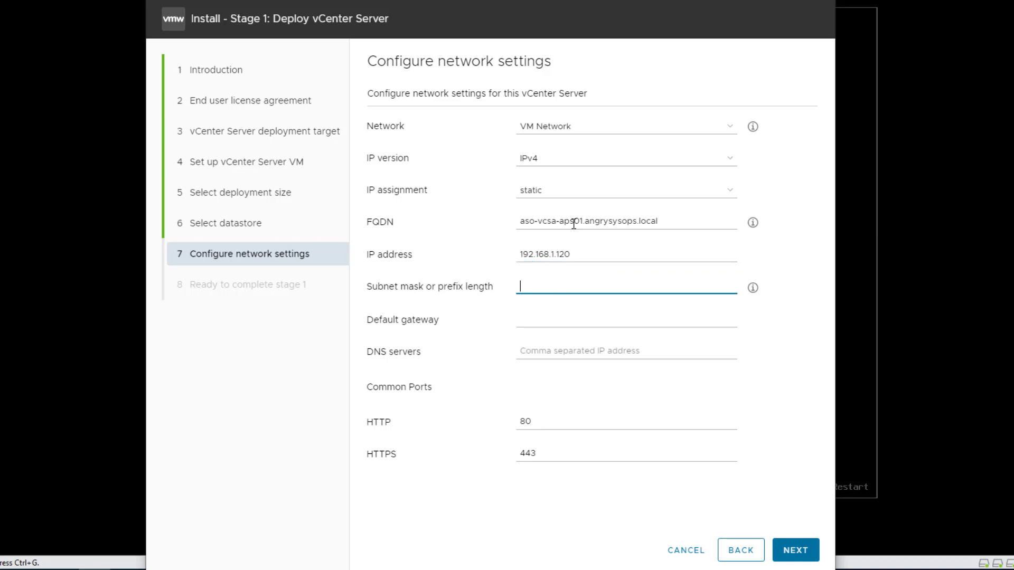
text(24)
key(Tab)
Set the default gateway to 192.168.1.254 and the DNS server to 192.168.1.53, and submit the network settings
text(1)
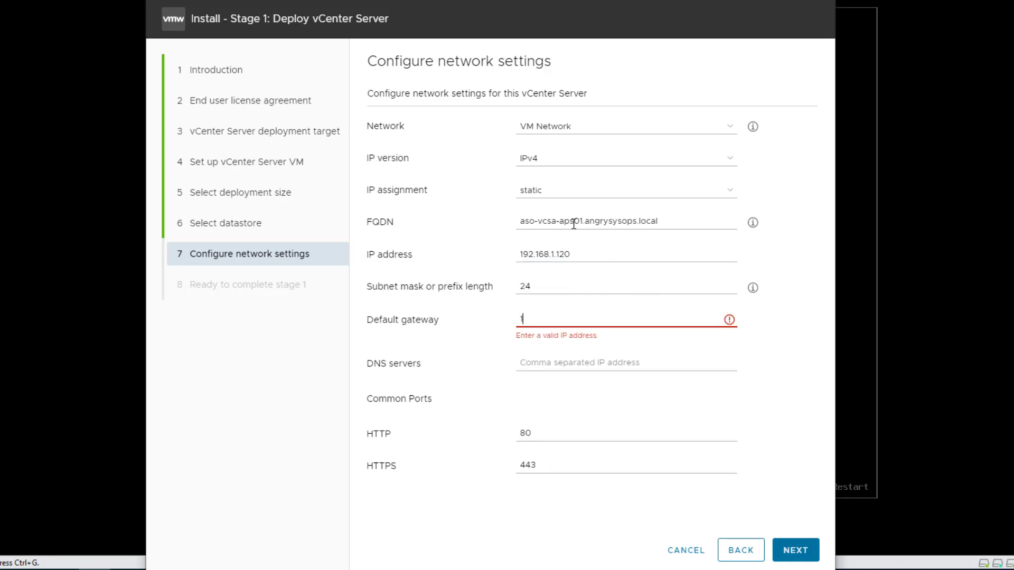
text(92.168.1.254)
key(Tab)
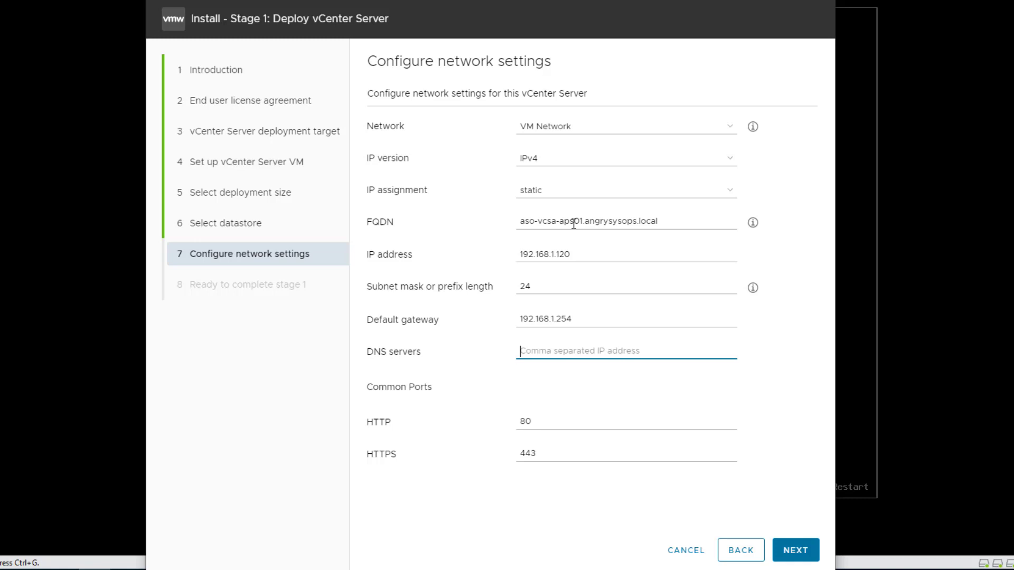
text(192.168)
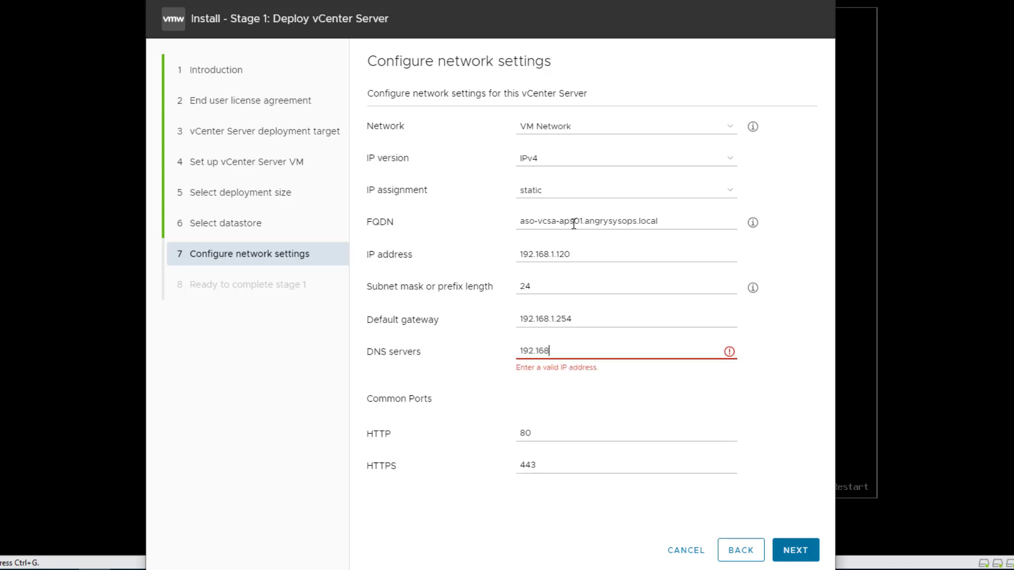
text(.1.)
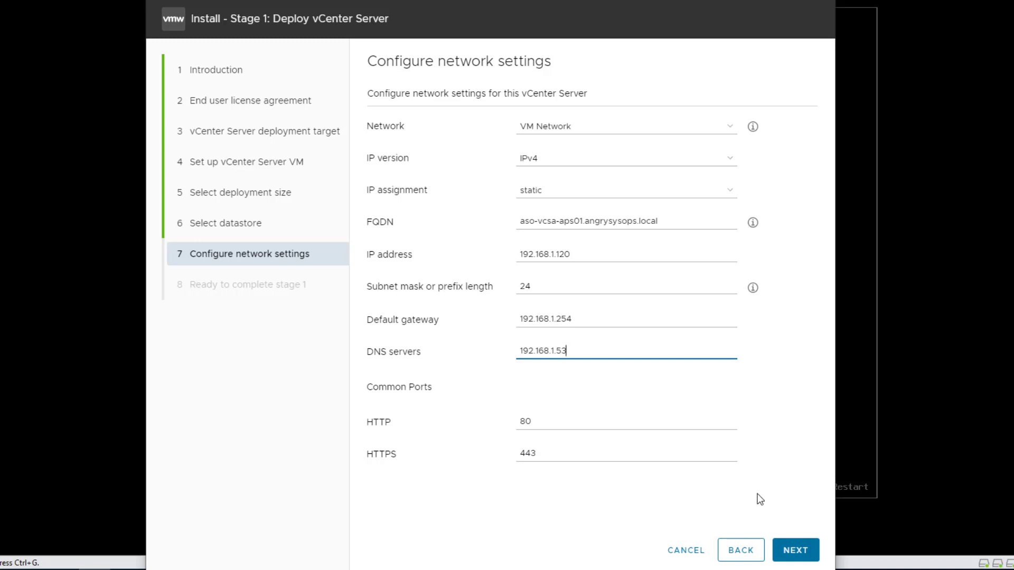
click(797, 552)
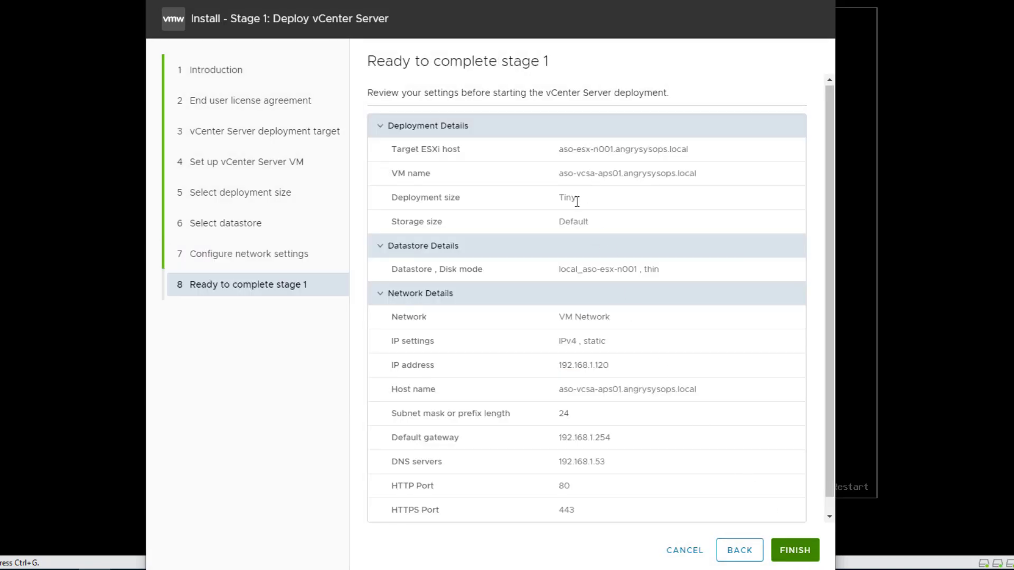
Review the stage 1 summary and run the deployment, then proceed past the stage 2 introduction to the vCenter Server configuration
scroll(576, 202, down, 1)
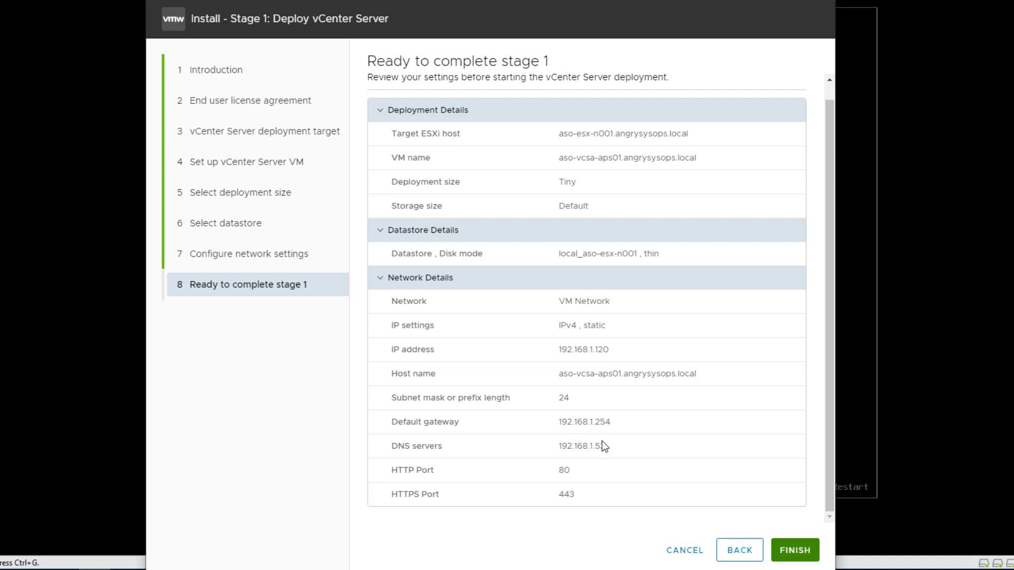
click(794, 551)
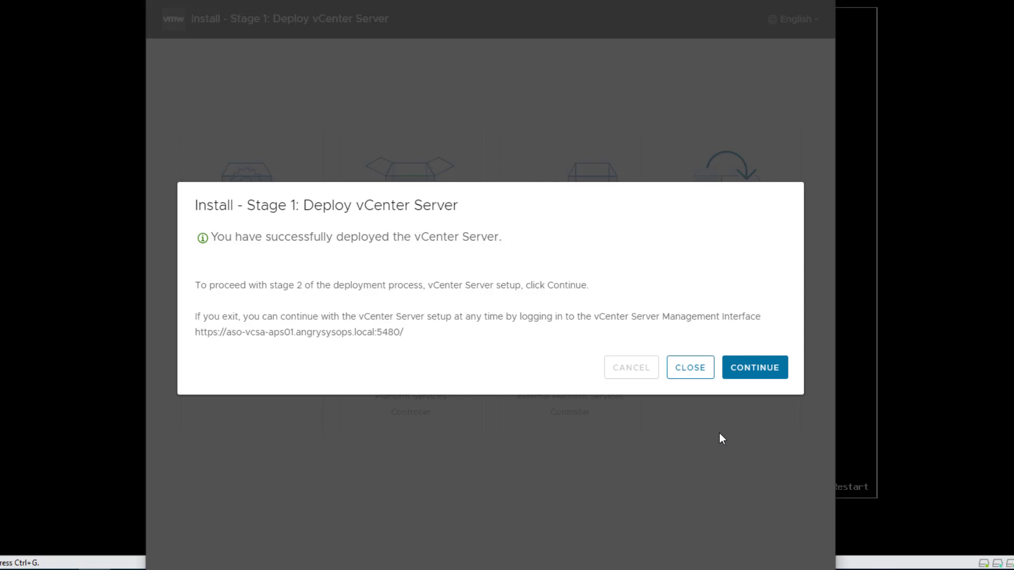
click(750, 376)
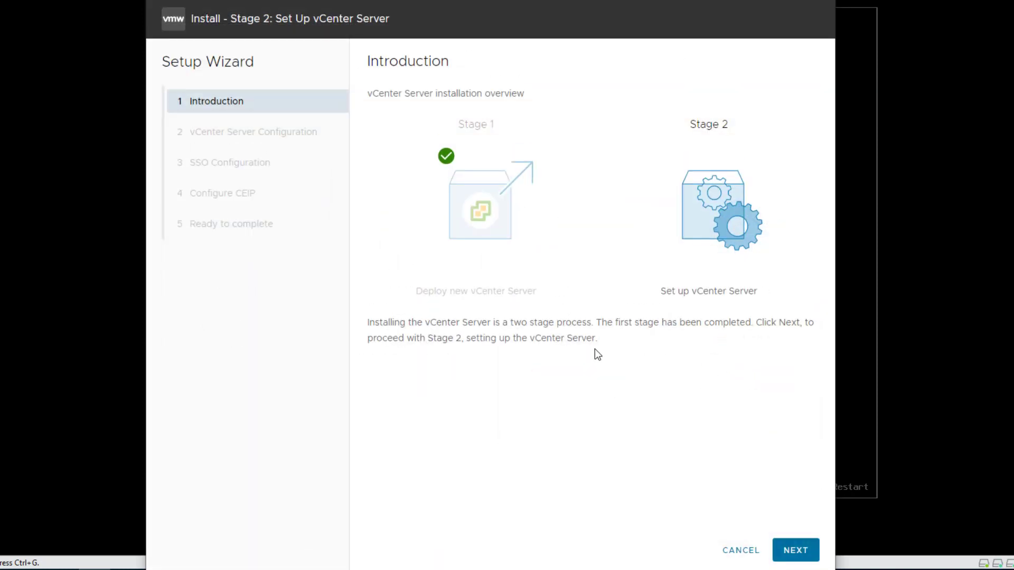
click(795, 550)
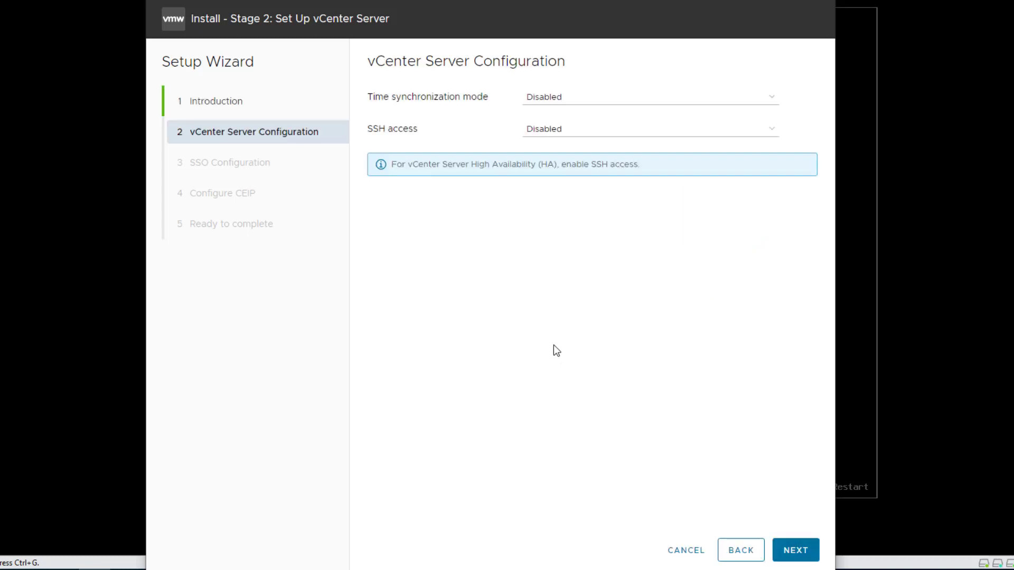
Enable SSH access and synchronize time with the ESXi host, and submit the vCenter Server configuration
click(598, 136)
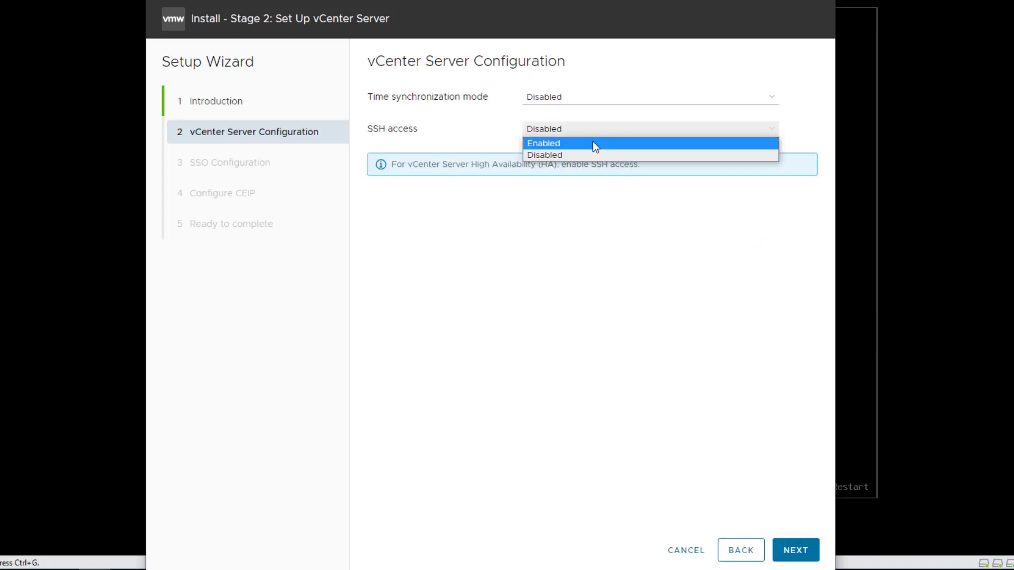
click(594, 144)
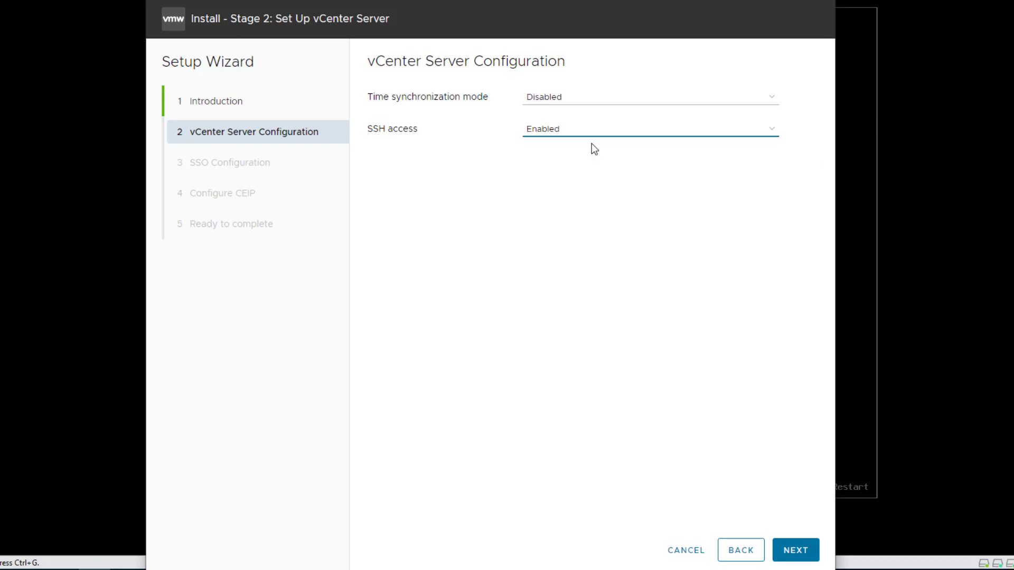
click(581, 107)
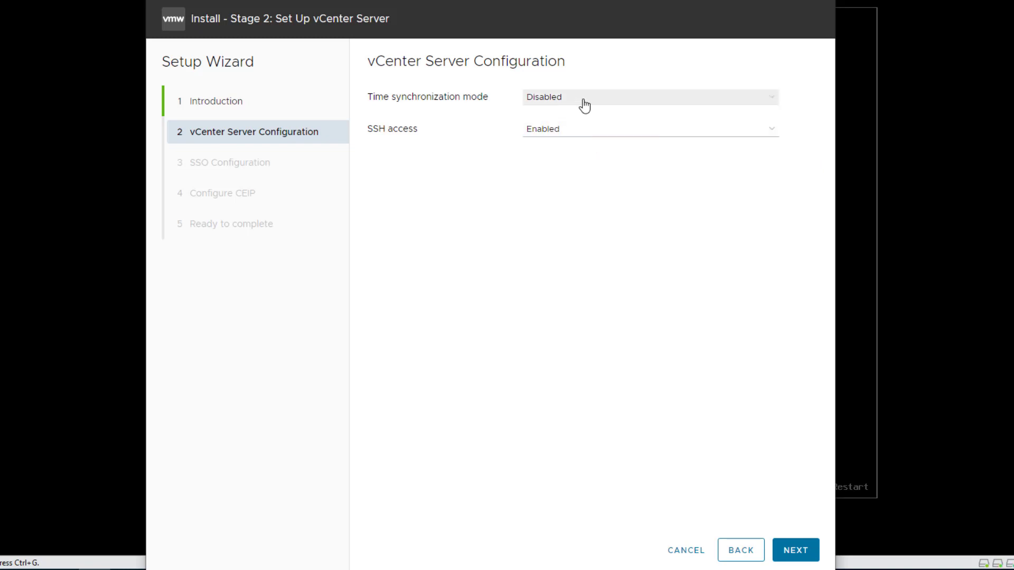
click(585, 103)
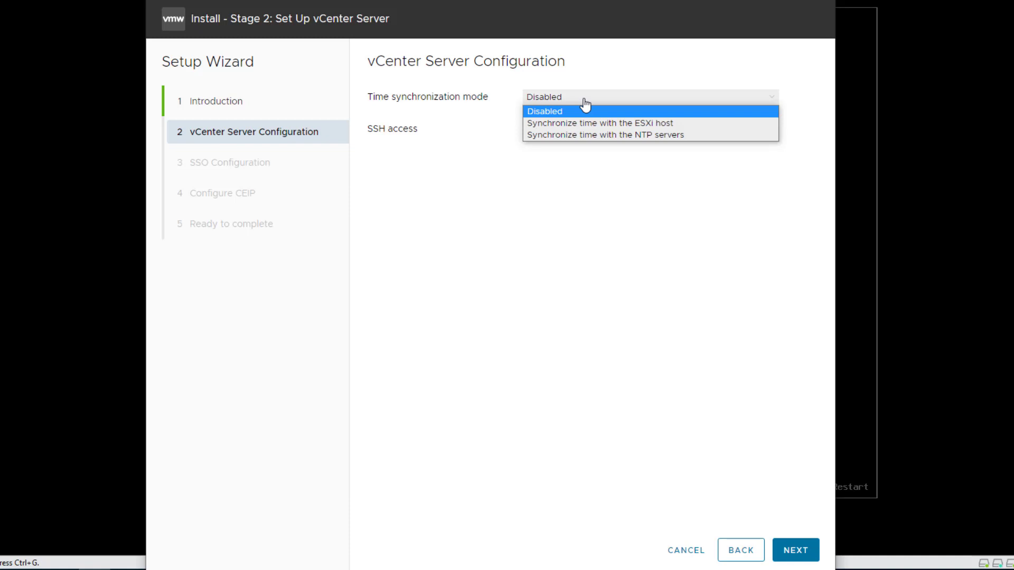
click(598, 123)
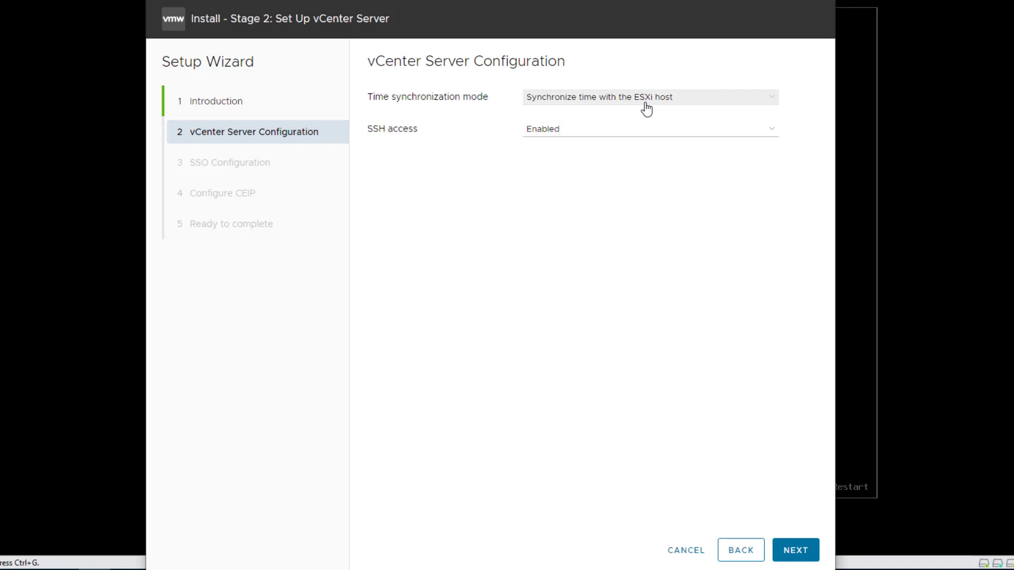
click(801, 549)
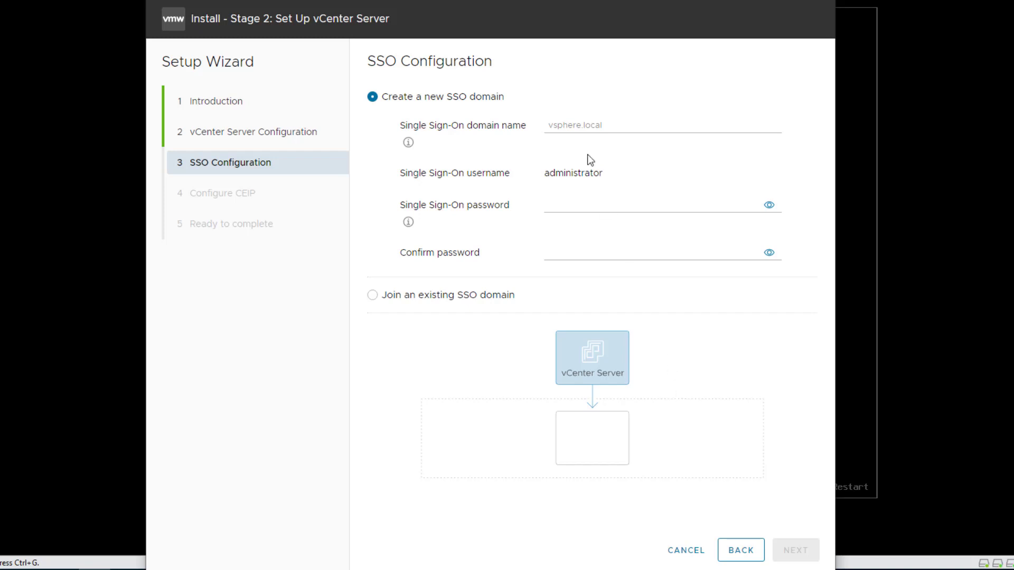
Name the new Single Sign-On domain vsphere.local
click(592, 123)
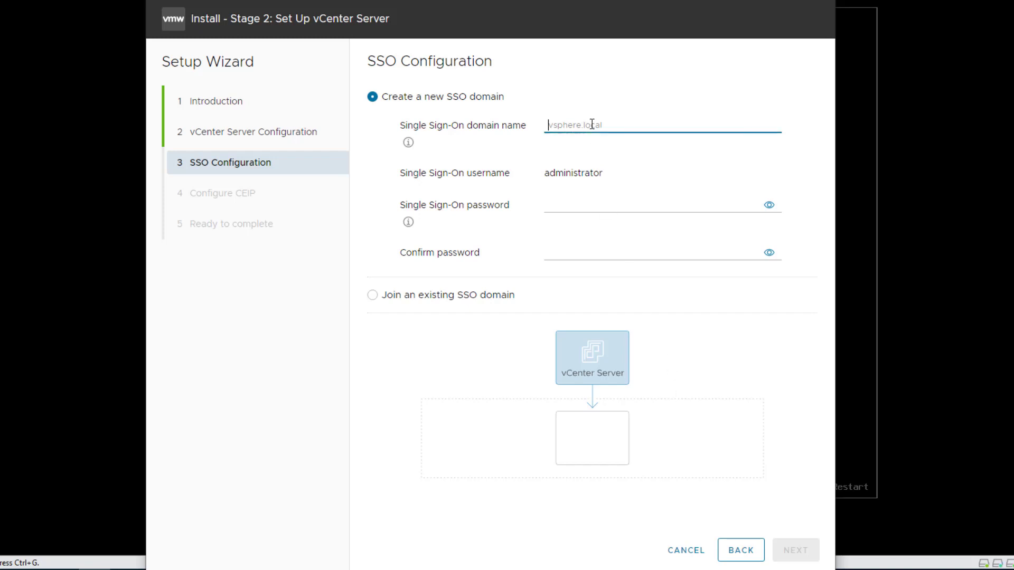
text(vsph)
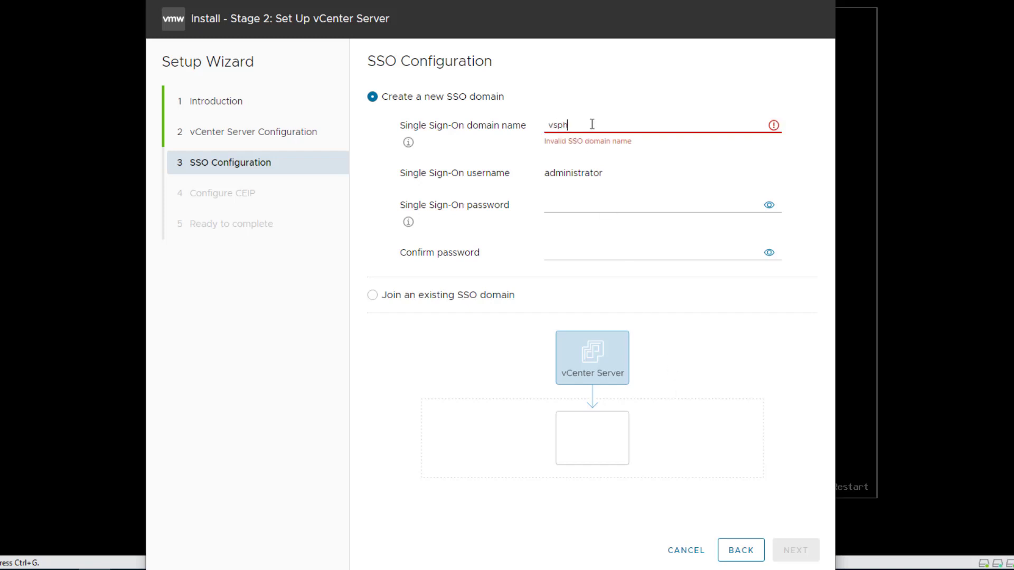
text(ere.local)
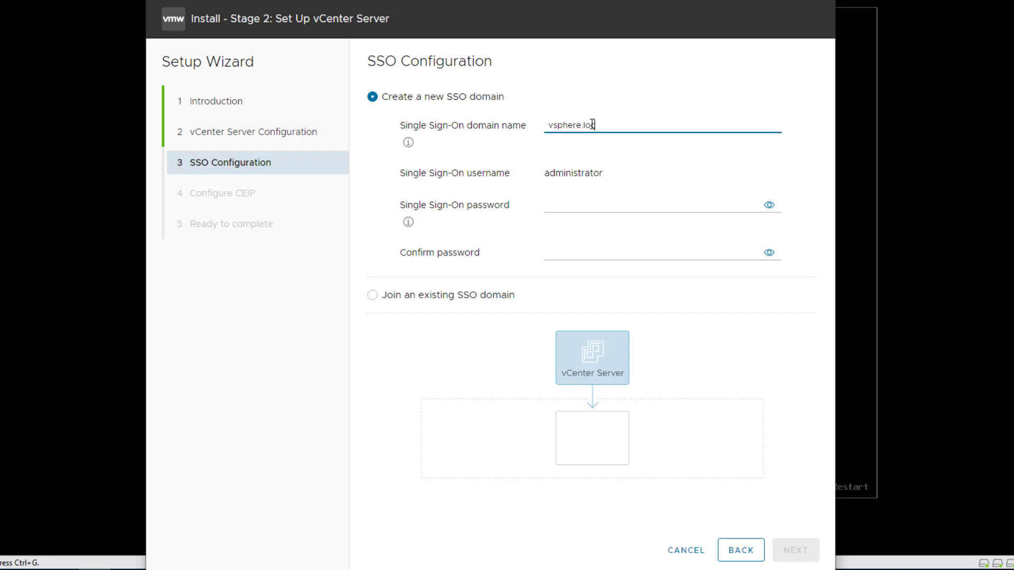
Set and confirm the Single Sign-On administrator password, and proceed to the CEIP configuration
click(574, 201)
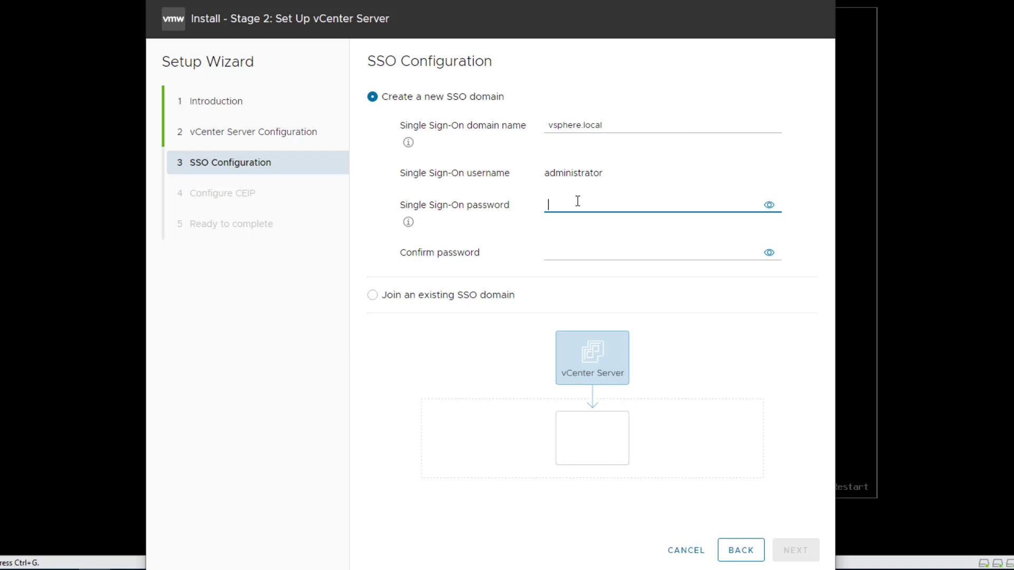
text(***************)
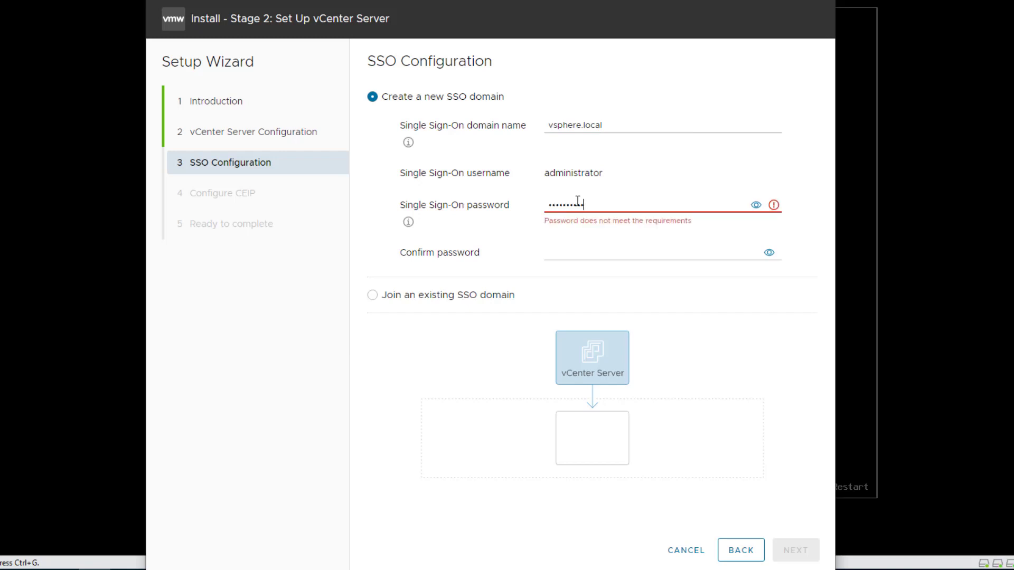
text(*)
key(Tab)
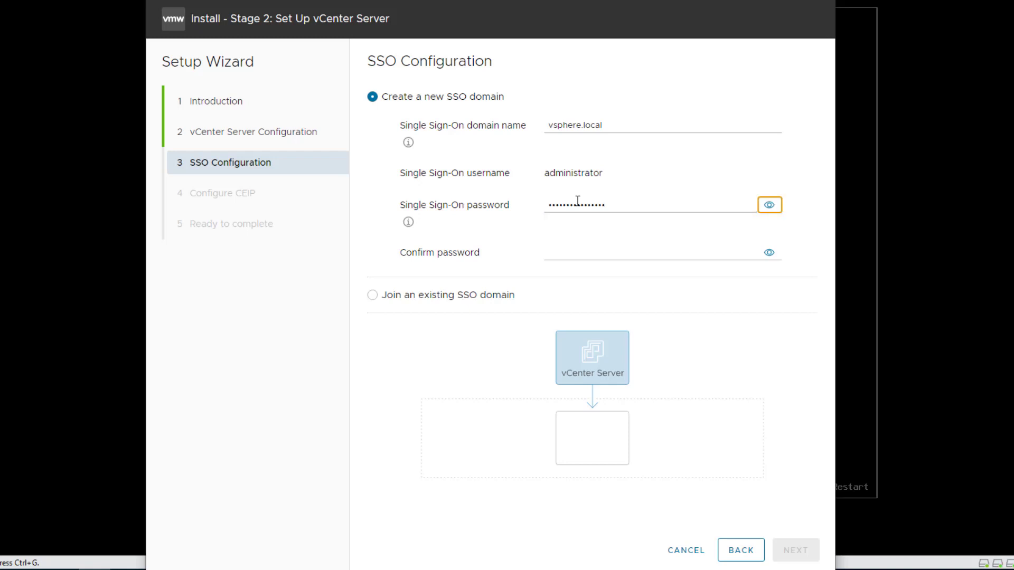
key(Tab)
text(*****)
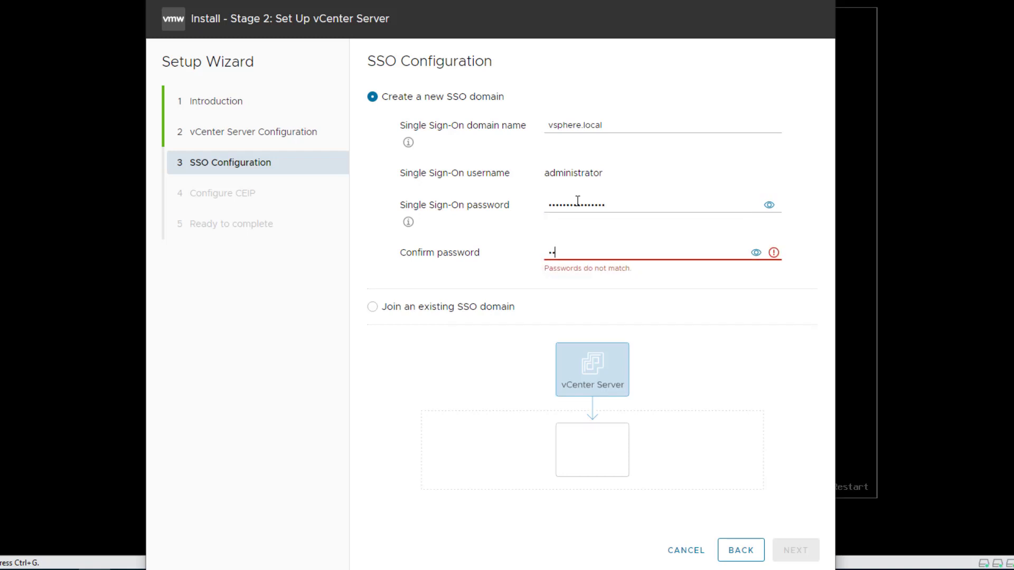
text(**********)
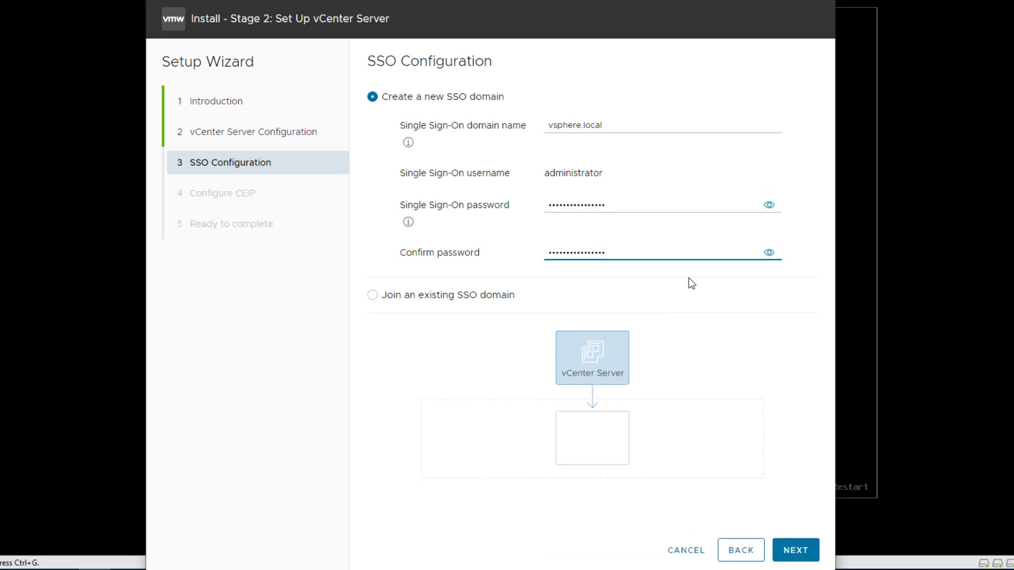
click(795, 550)
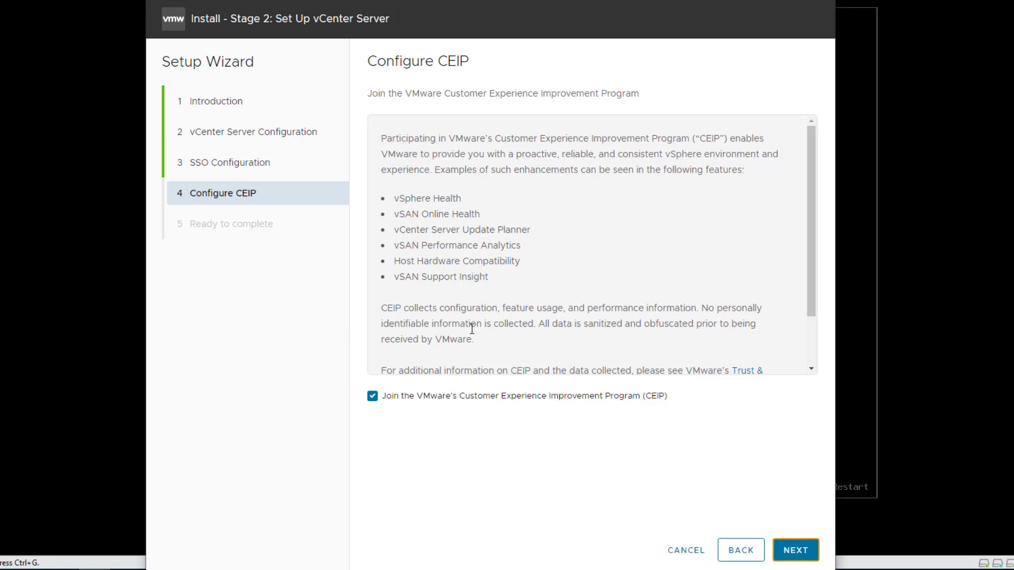
Opt out of the CEIP and run the vCenter Server stage 2 setup, copying the Getting Started page address
click(373, 397)
click(798, 553)
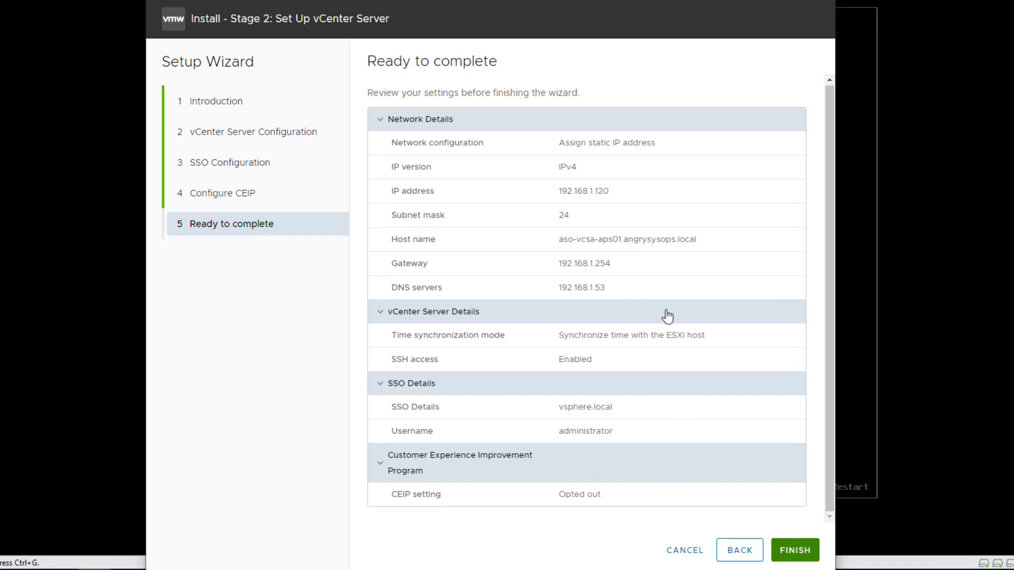
click(795, 552)
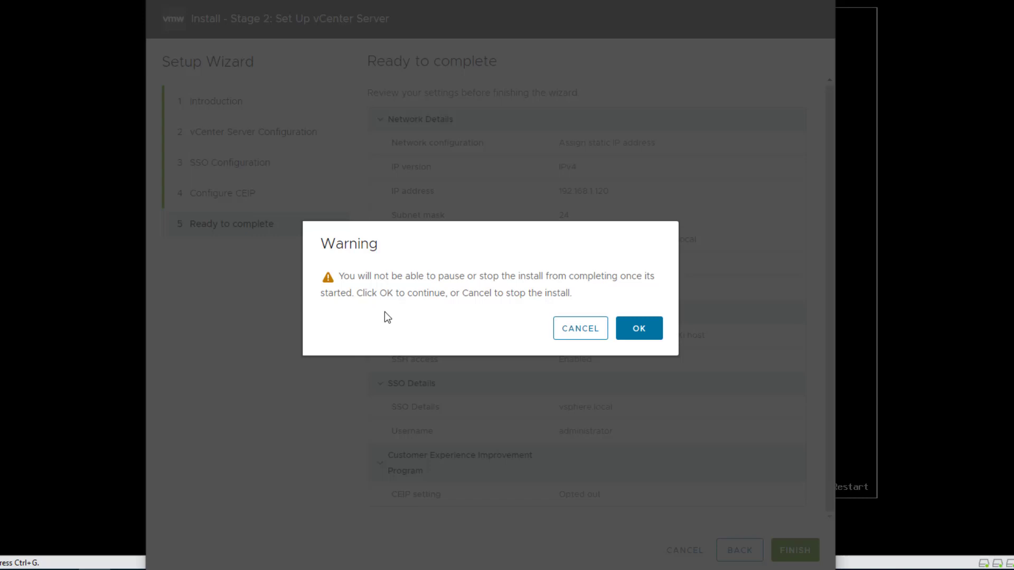
click(637, 332)
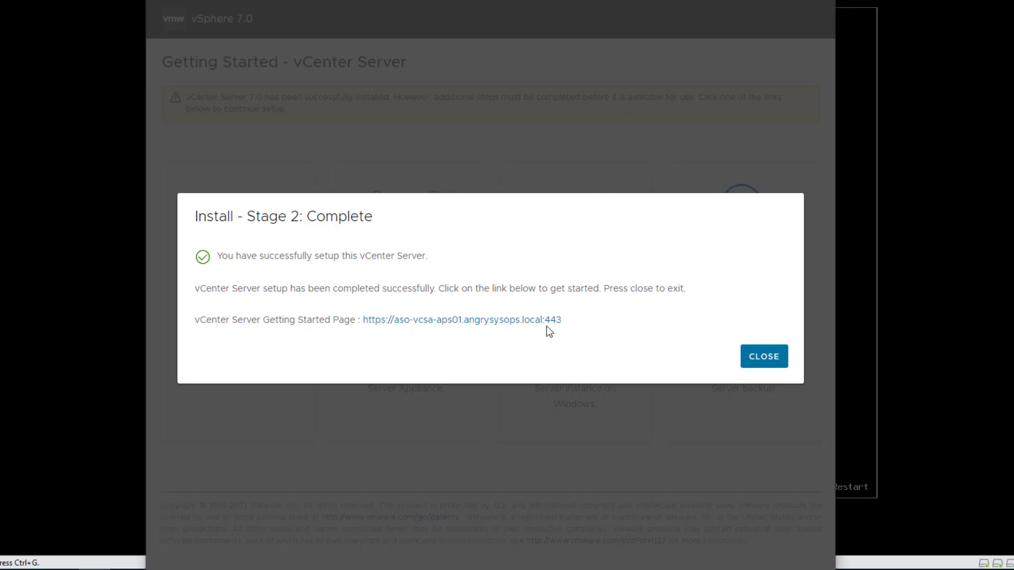
drag(568, 329, 364, 316)
key(ctrl+c)
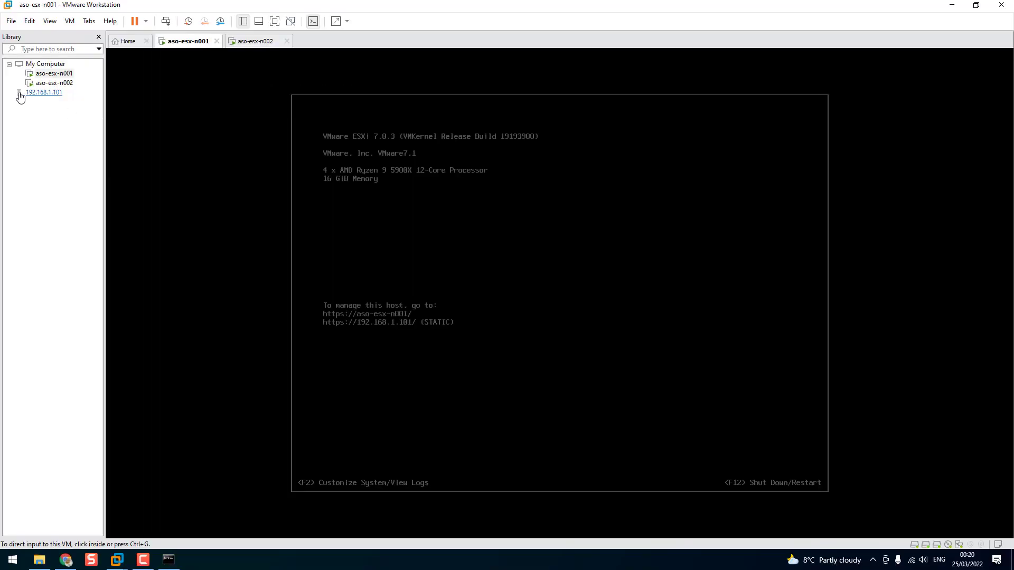
click(19, 94)
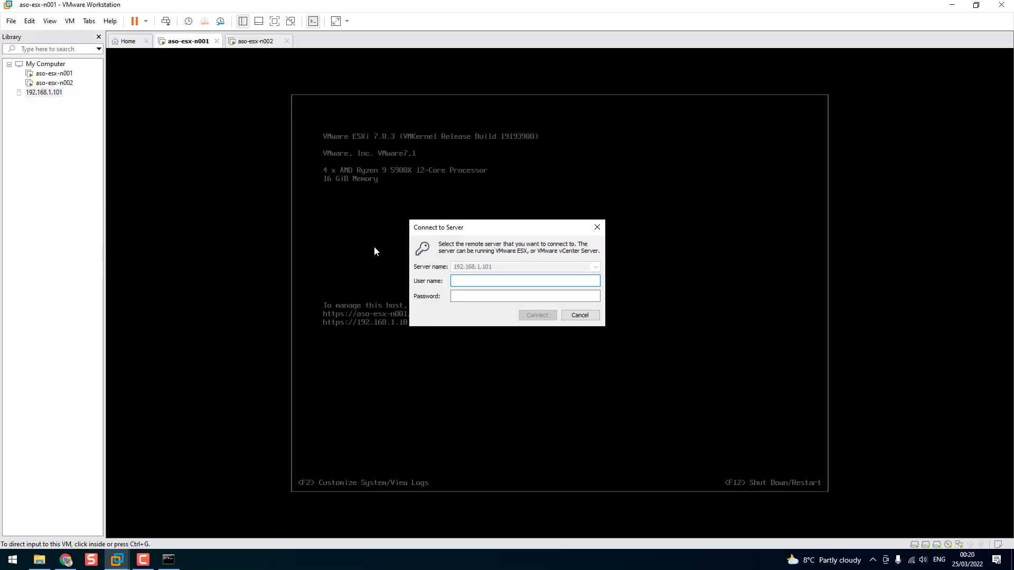
text(root)
key(Tab)
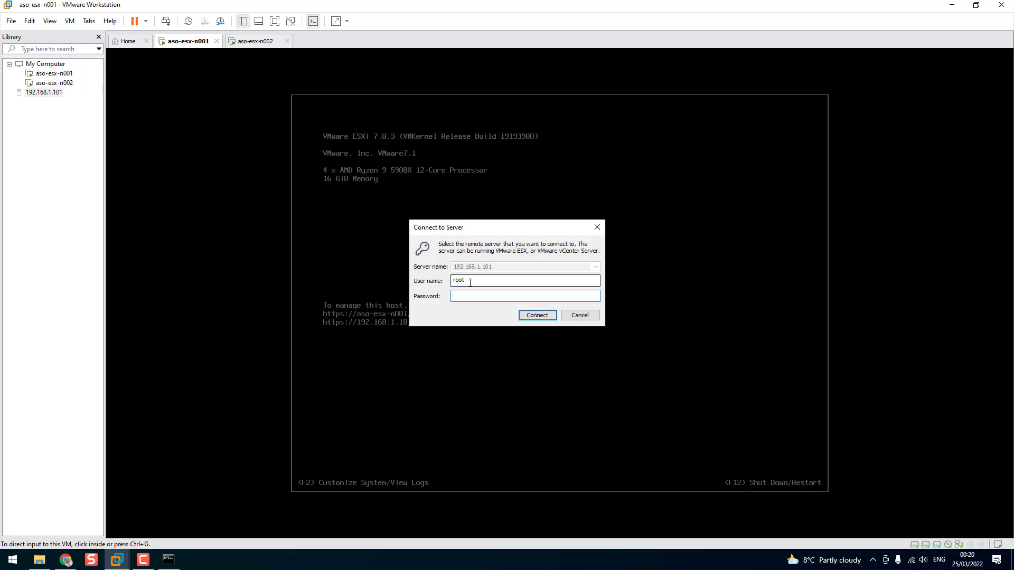
click(589, 318)
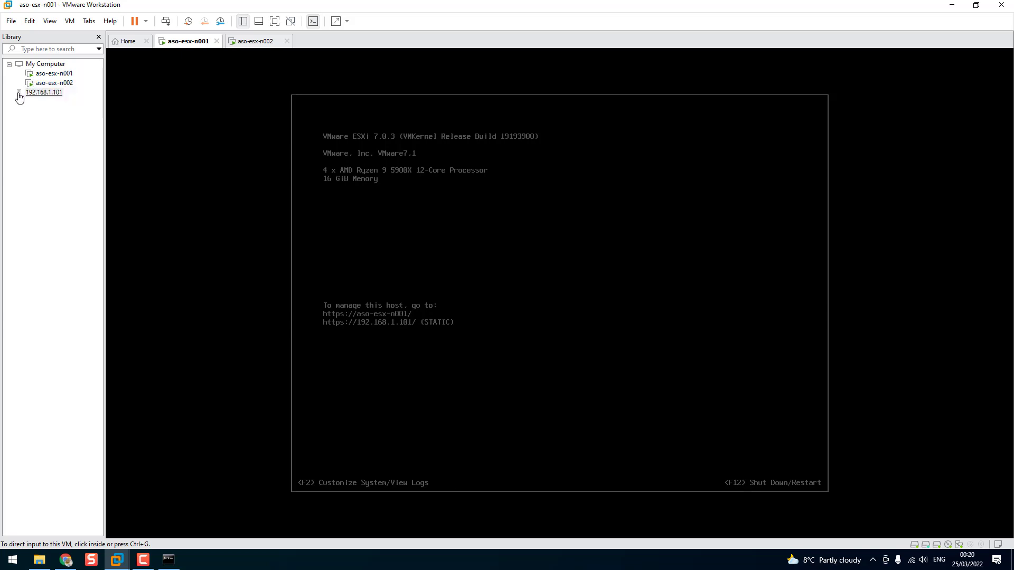
Connect VMware Workstation to the remote server 192.168.1.101 as root with the account password
double_click(46, 96)
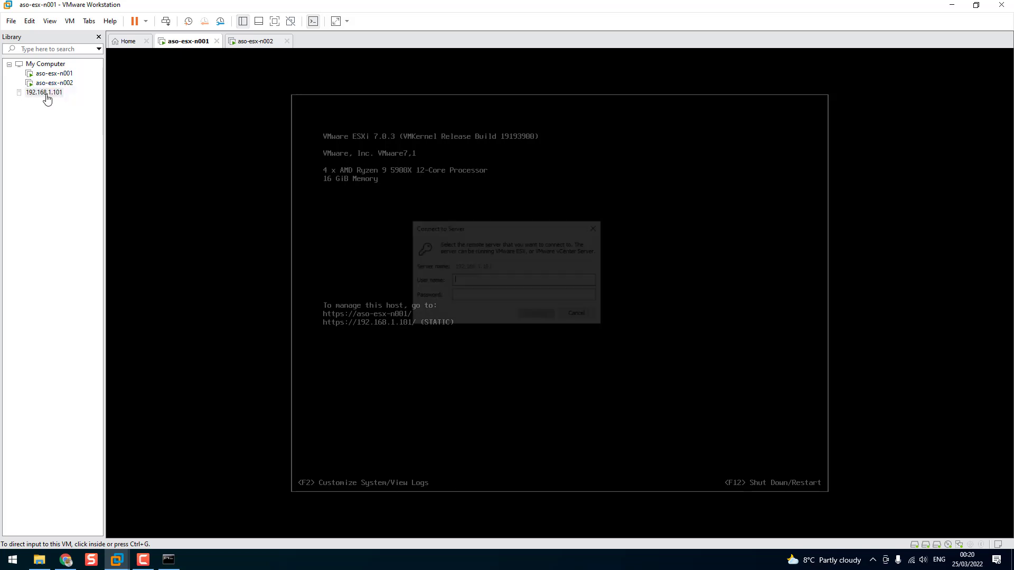
text(root)
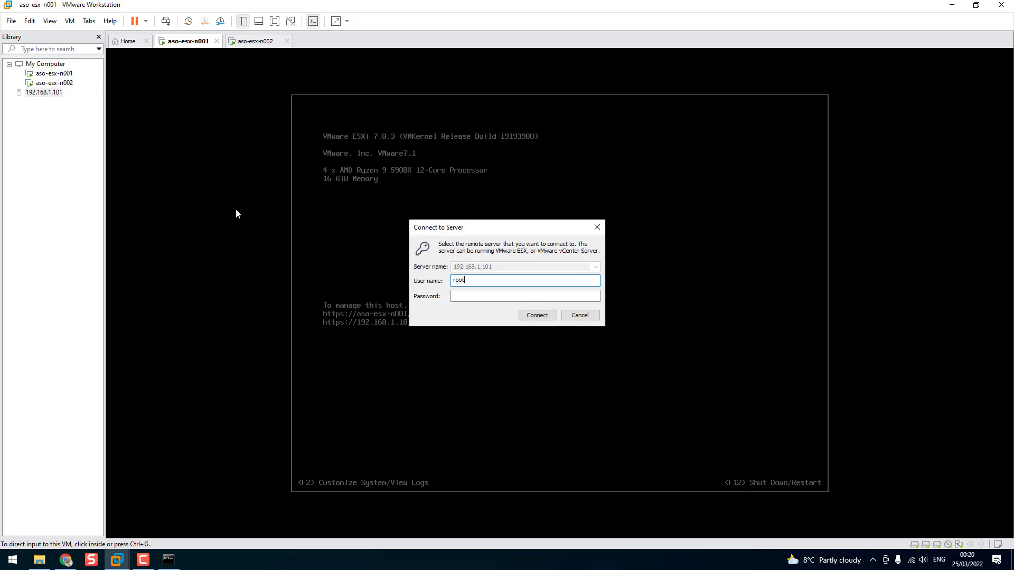
key(Tab)
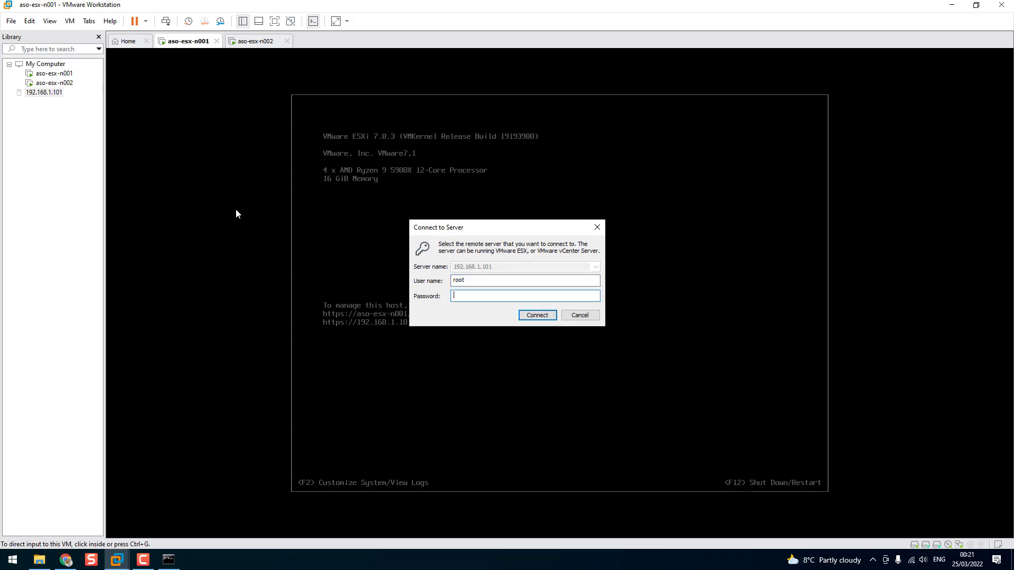
text(•••••••••)
key(Return)
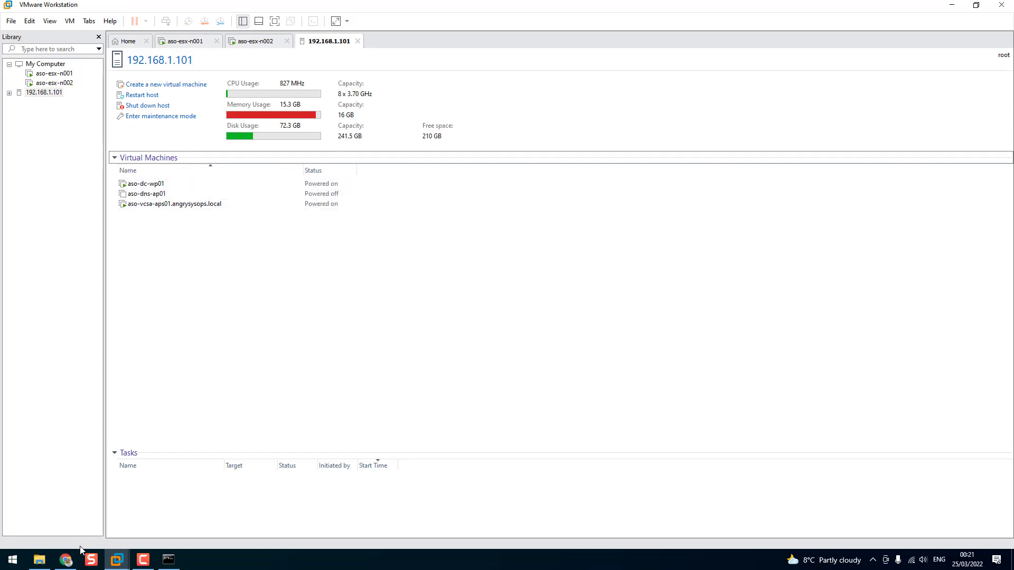
Switch to Chrome, open aso-vcsa-aps01.angrysysops.local in a new tab despite the certificate warning, and launch the vSphere Client (HTML5)
click(67, 565)
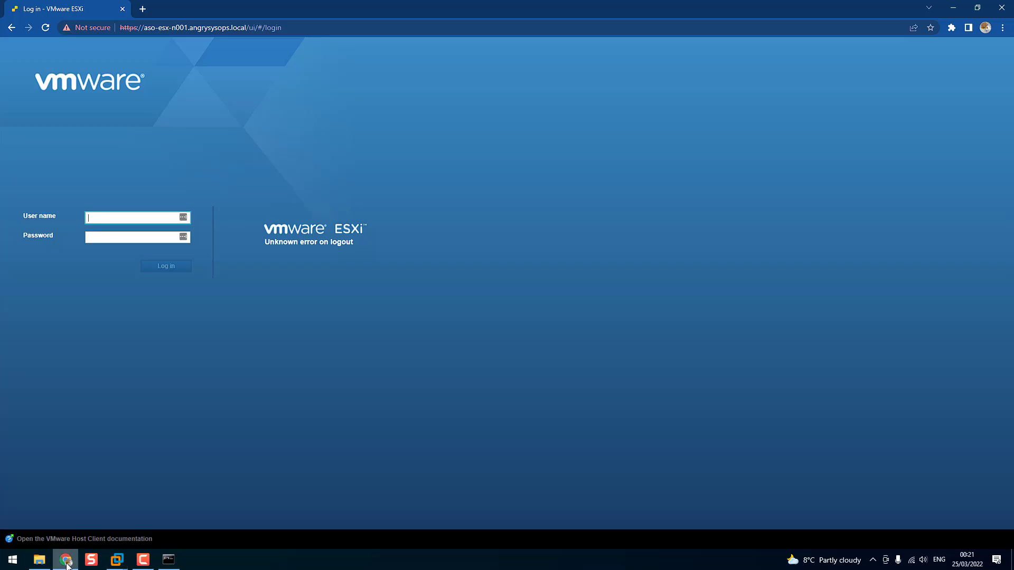
click(144, 9)
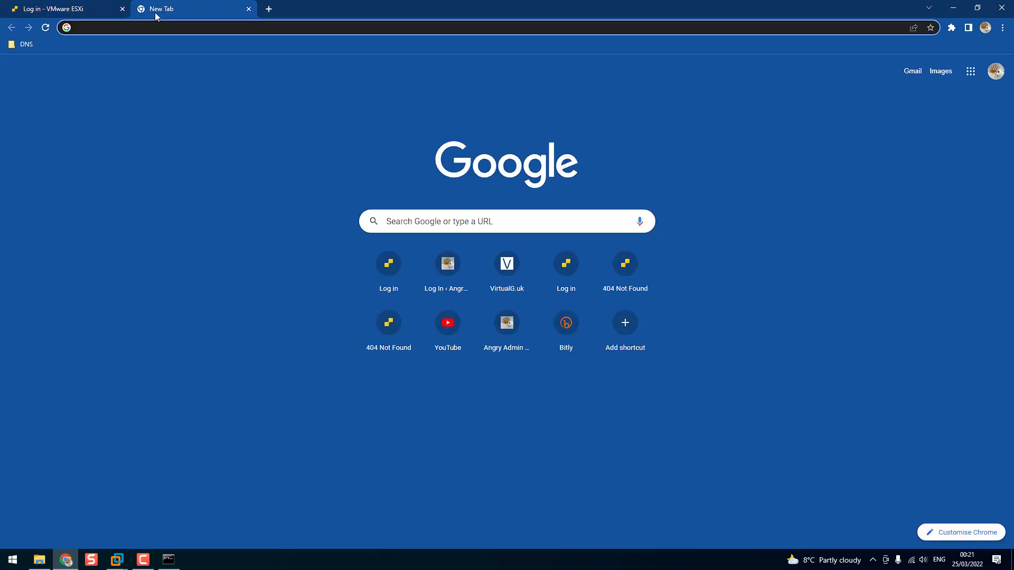
key(ctrl+v)
key(Return)
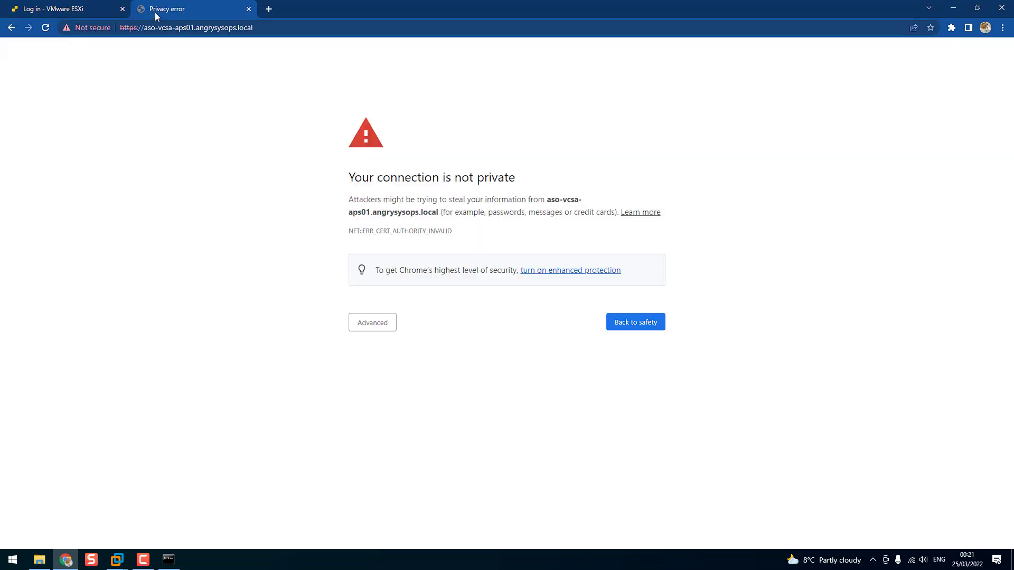
click(370, 323)
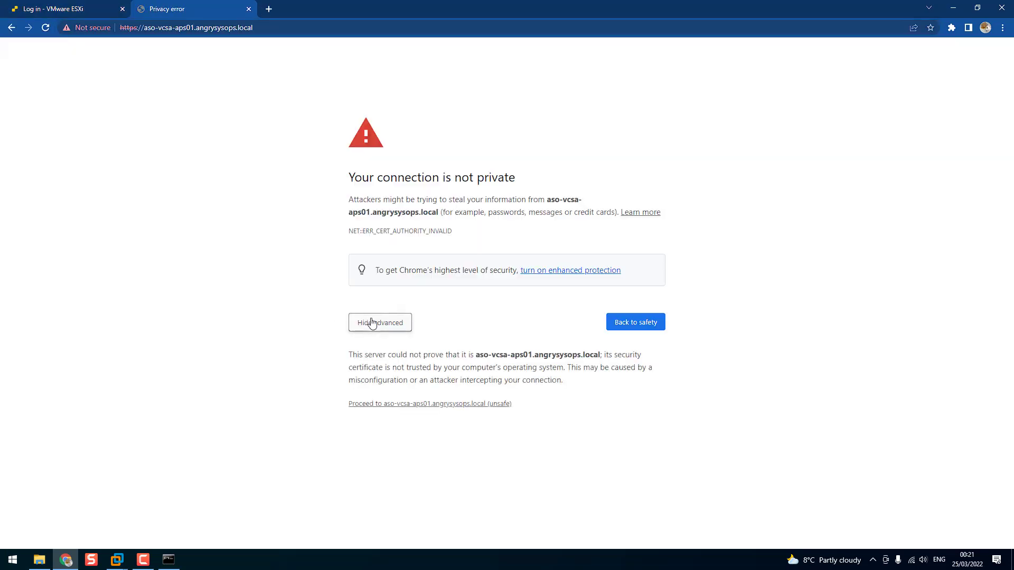
click(446, 405)
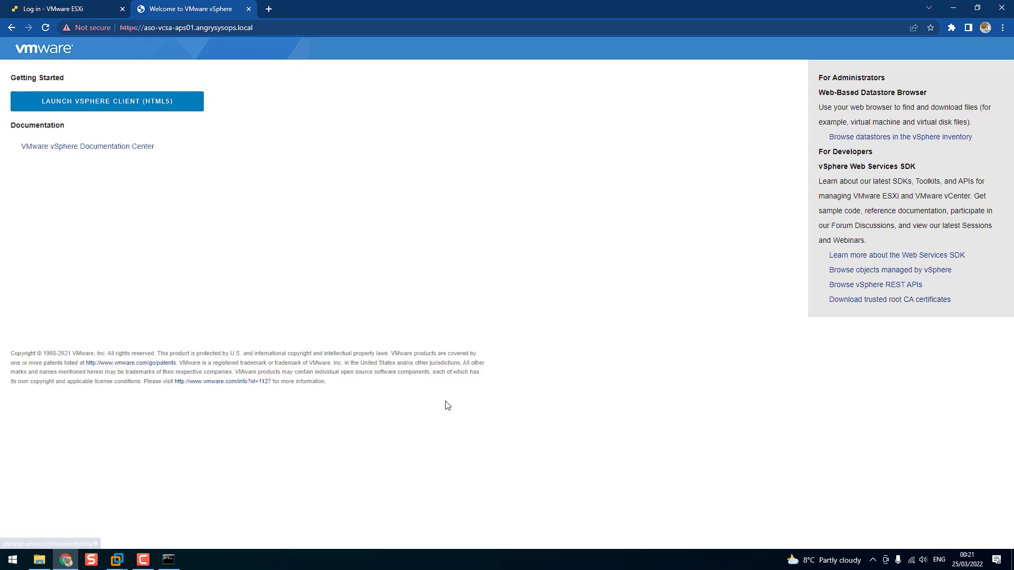
click(150, 108)
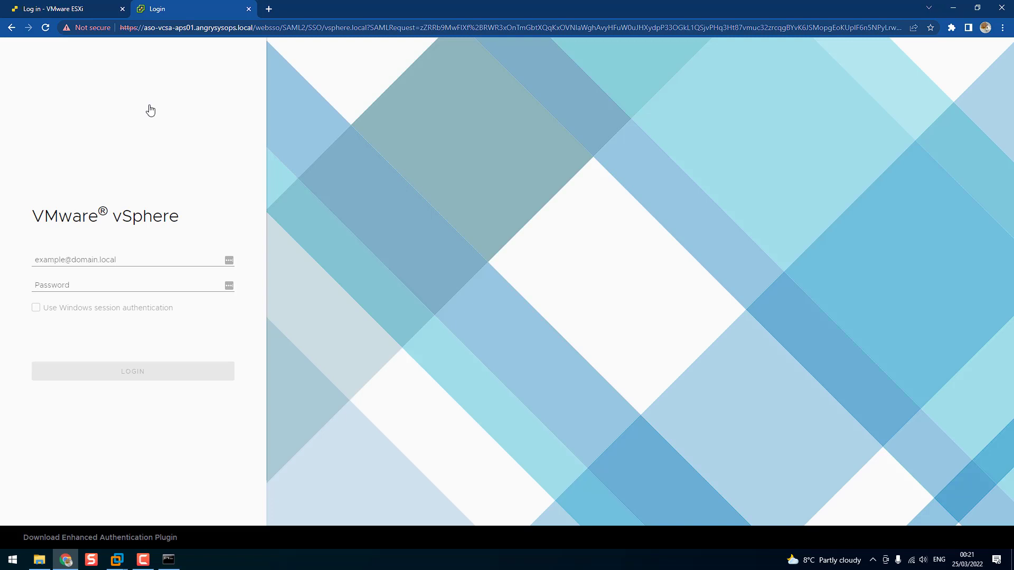
Log in to vSphere with the vsphere.local administrator account and its password
click(109, 261)
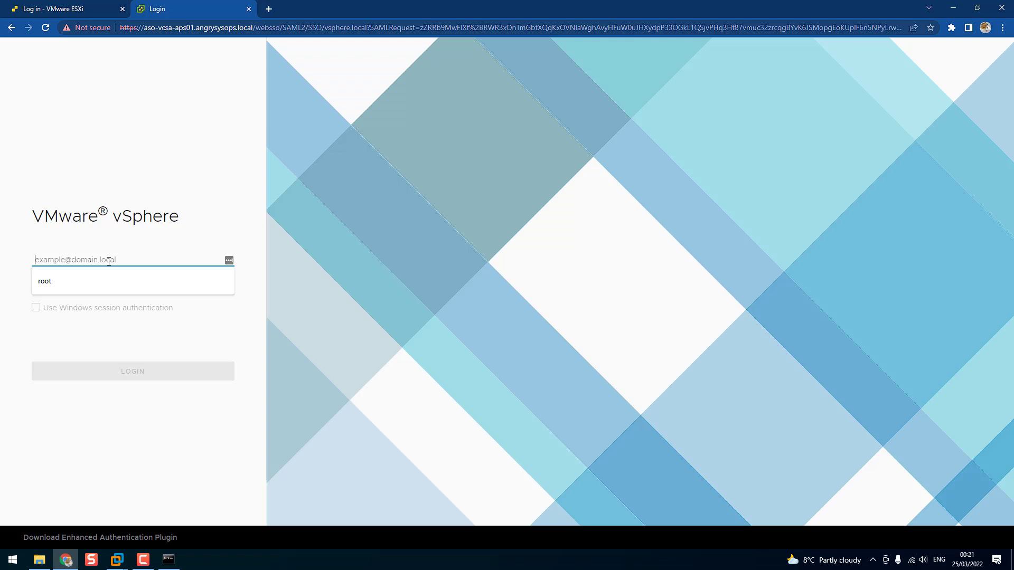
text(administ)
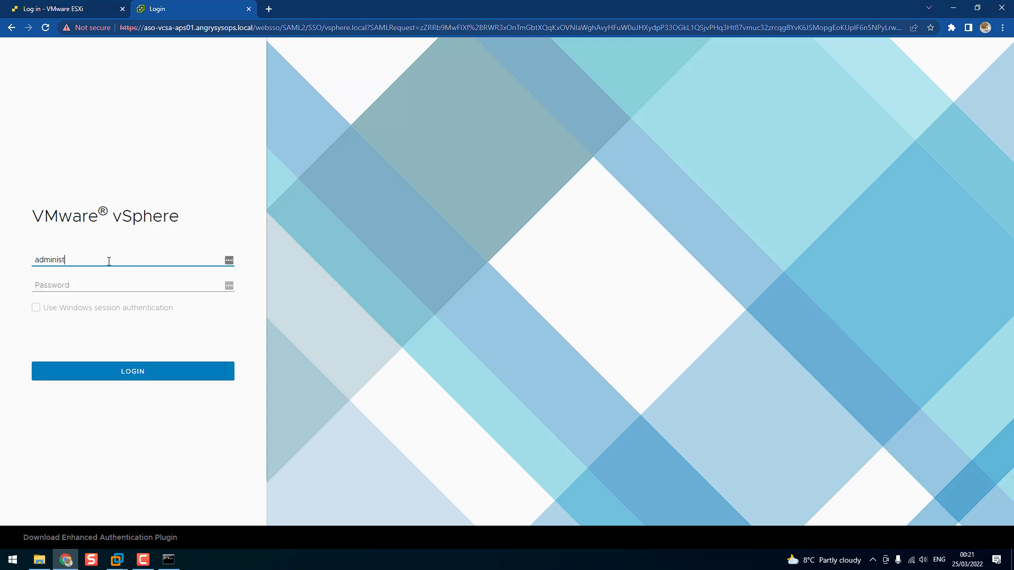
text(rator@vsphere.local)
key(Tab)
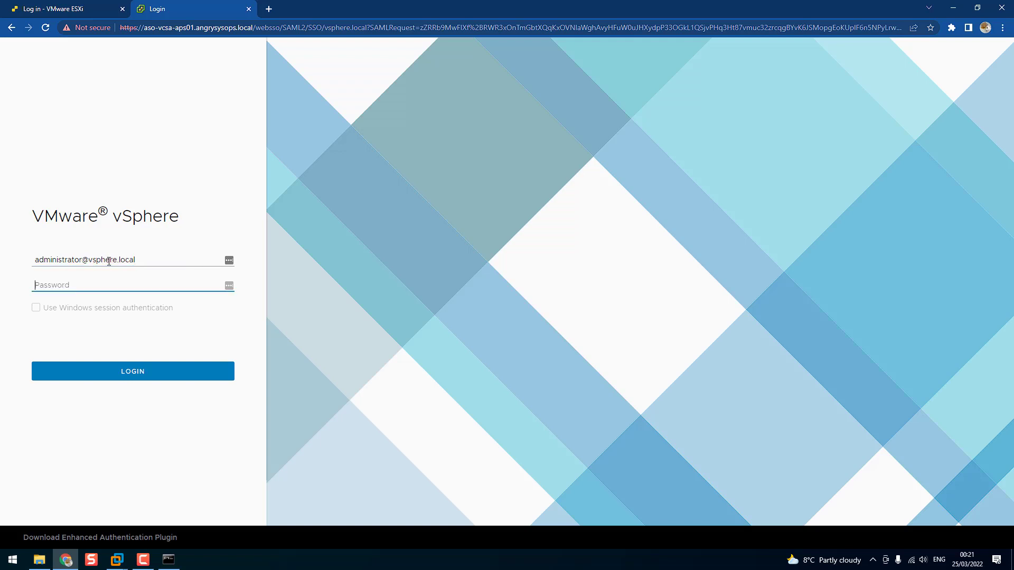
text(***************)
key(Return)
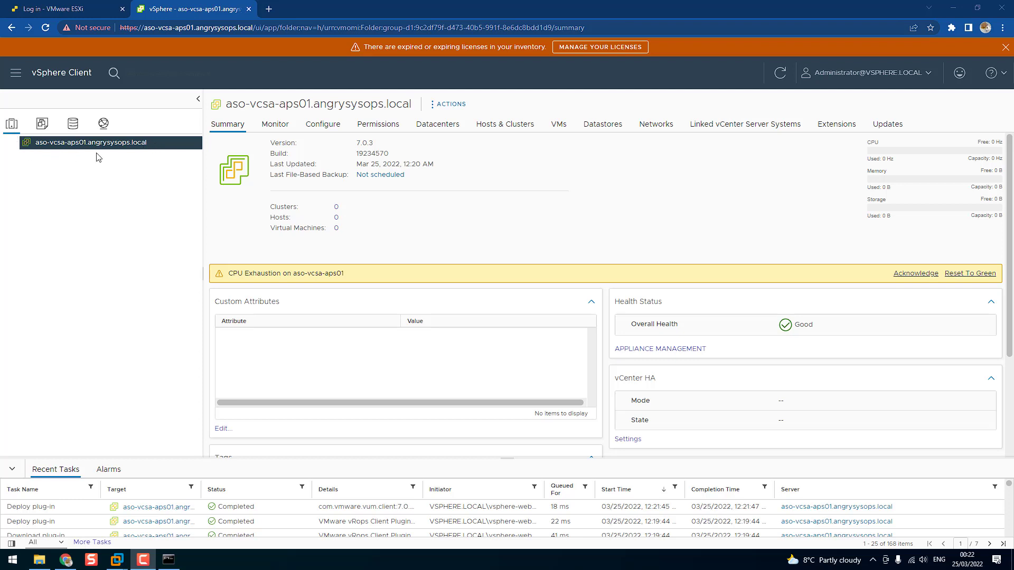
Create a datacenter named ASO-VDC under the vCenter Server aso-vcsa-aps01.angrysysops.local
right_click(37, 144)
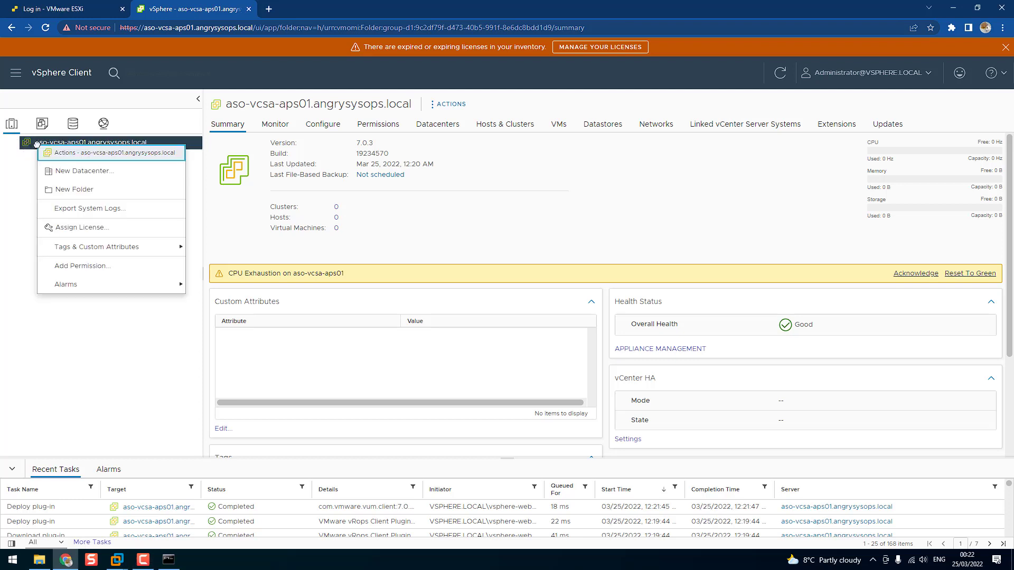
click(74, 174)
drag(536, 274, 468, 277)
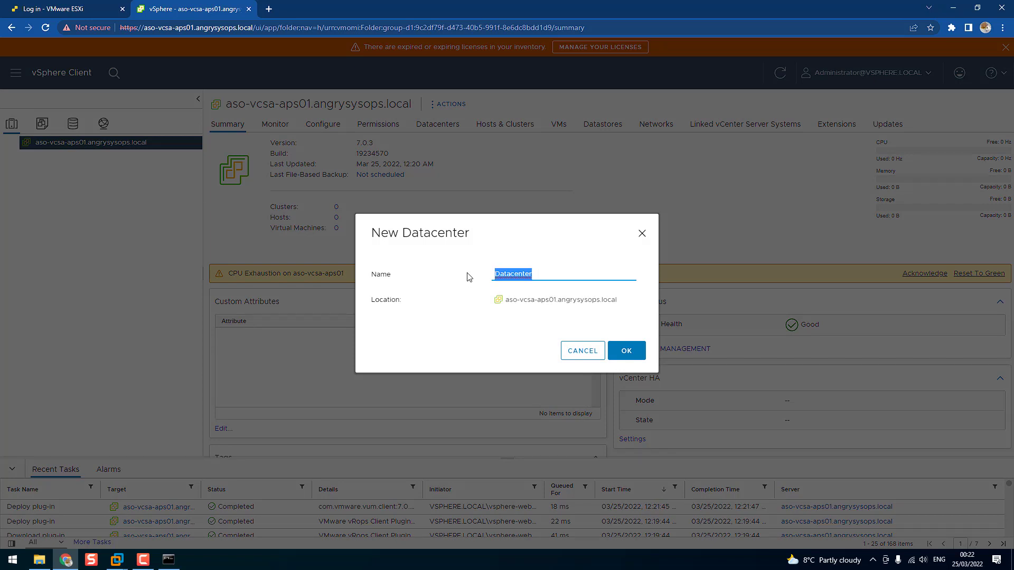
text(ASO)
text(-=)
text(DC)
click(625, 351)
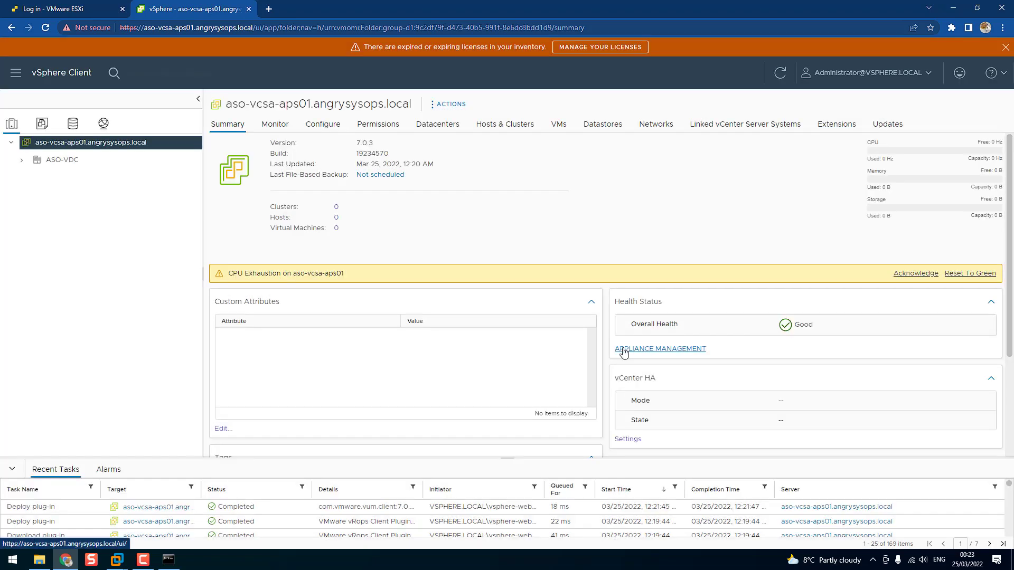
Create a cluster named C1-Main in the ASO-VDC datacenter with vSphere DRS and vSphere HA enabled
click(20, 162)
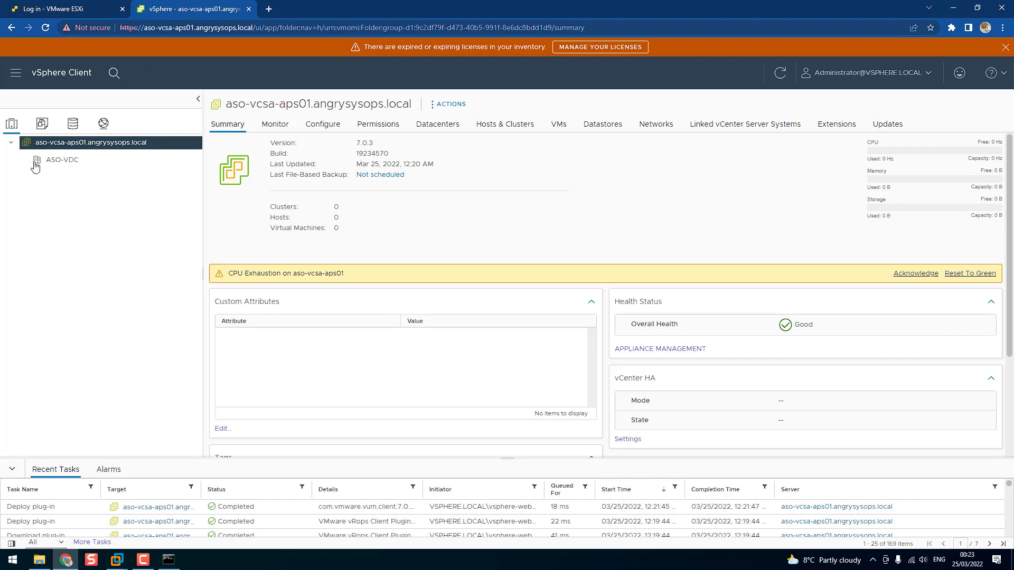
right_click(49, 161)
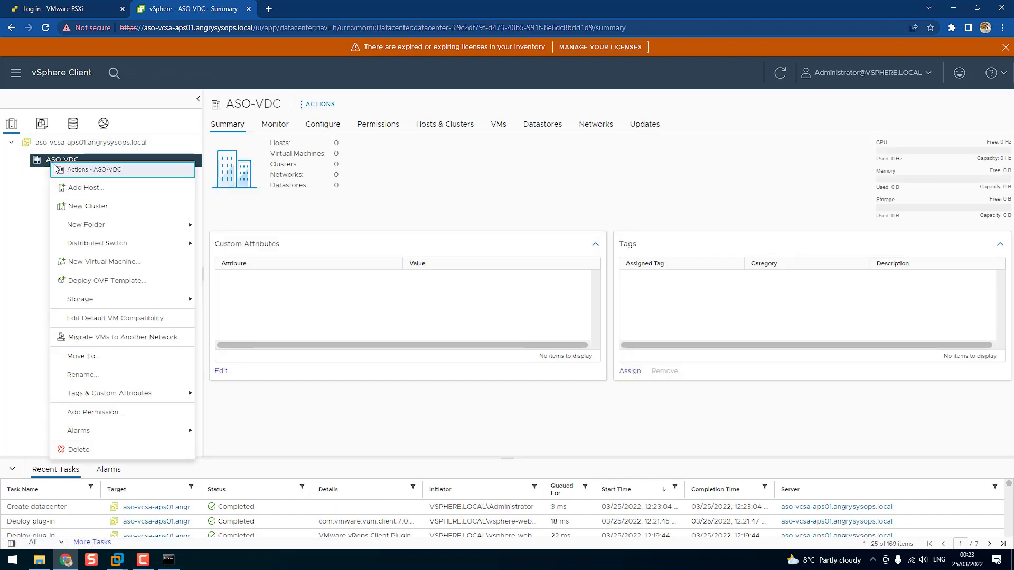
click(77, 210)
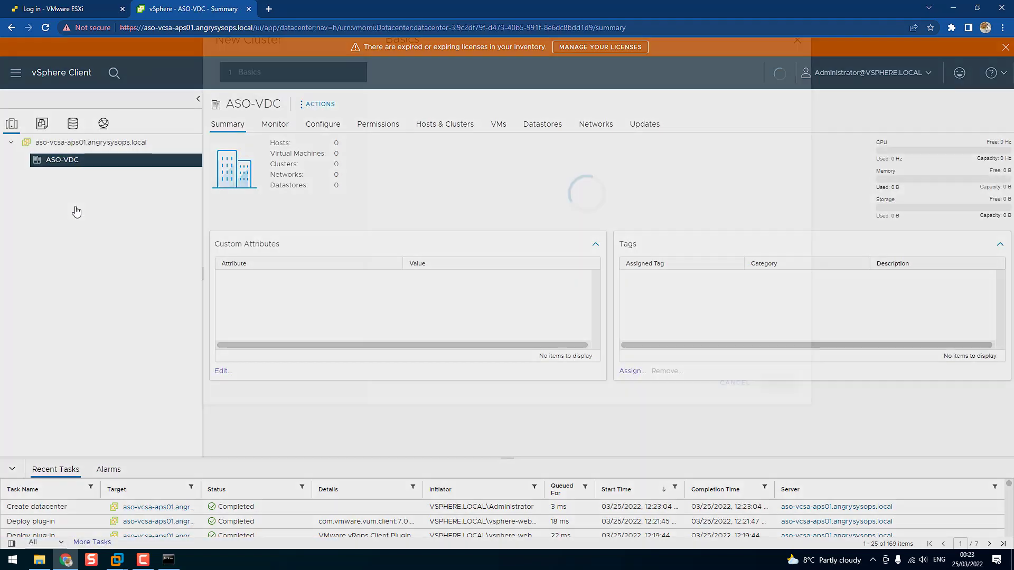
drag(556, 161, 453, 158)
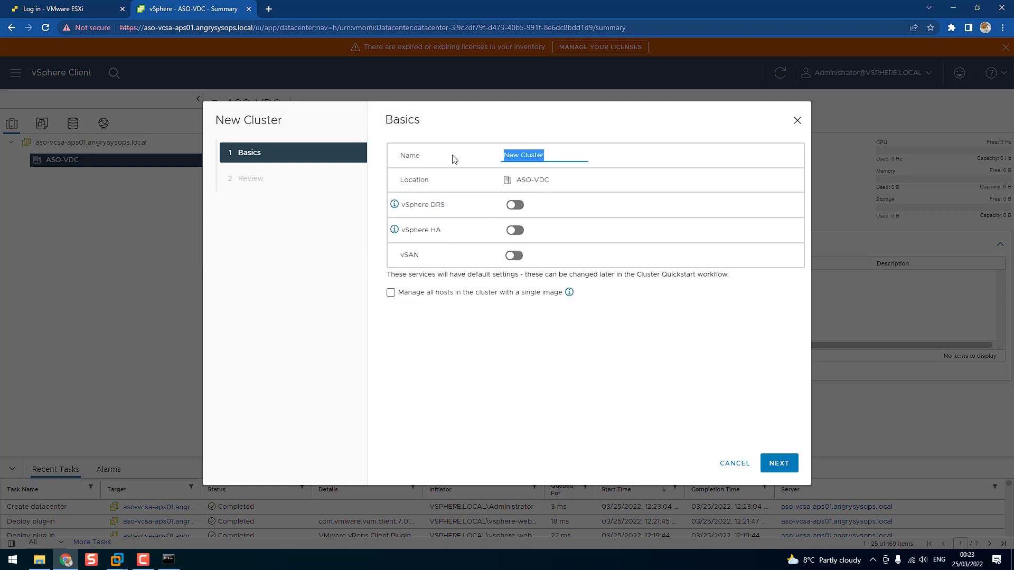
text(C1)
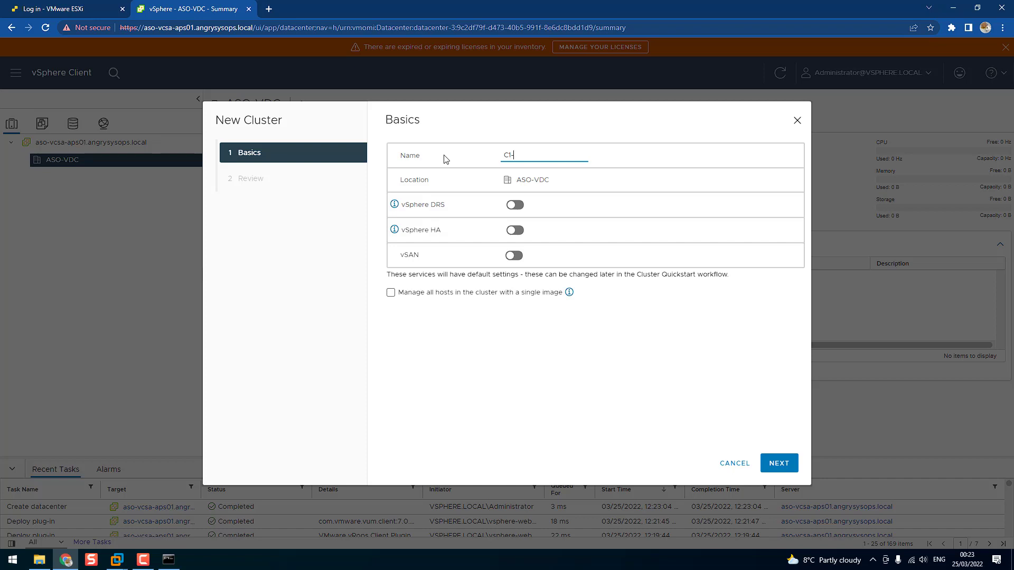
text(-Main)
click(517, 206)
click(516, 230)
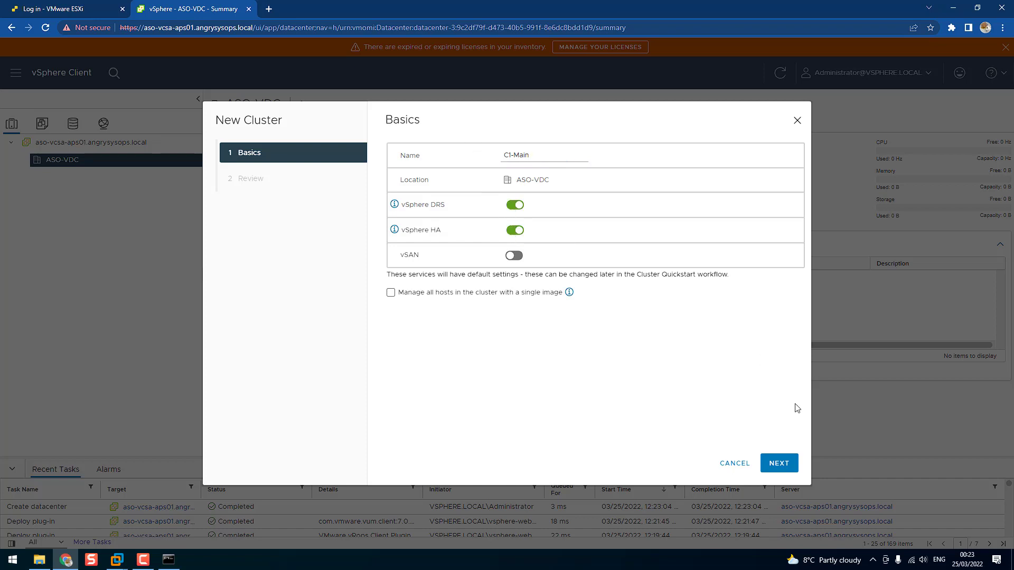
click(779, 465)
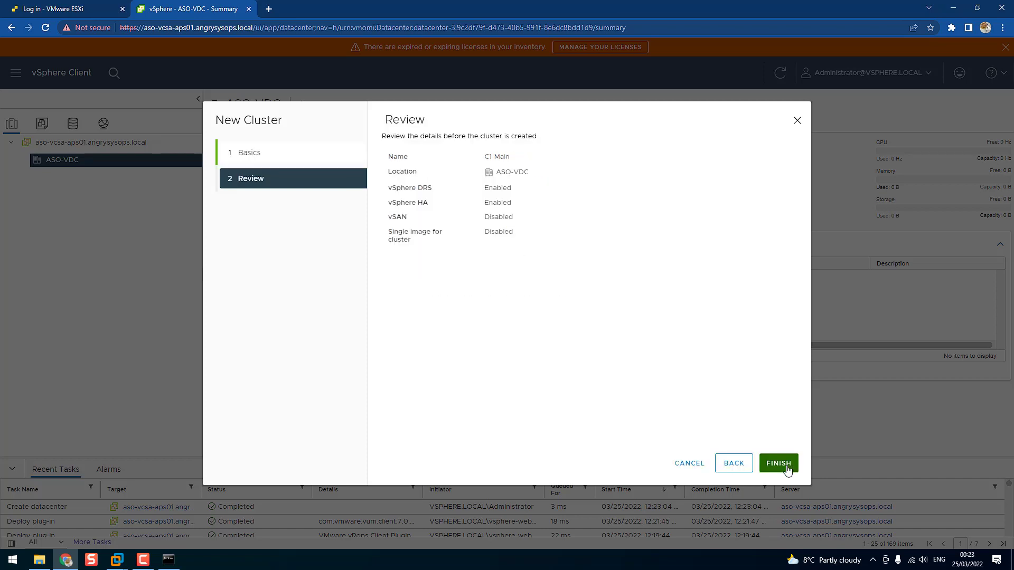
click(786, 468)
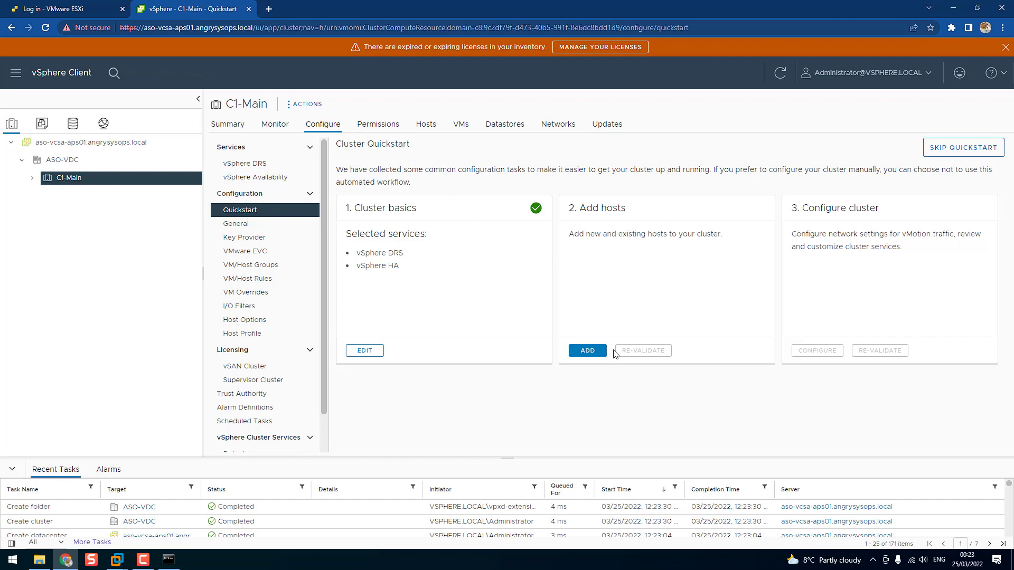
Start adding hosts to the C1-Main cluster and enter aso-esx-n001.angrysysops.local as the first new host's FQDN
click(578, 359)
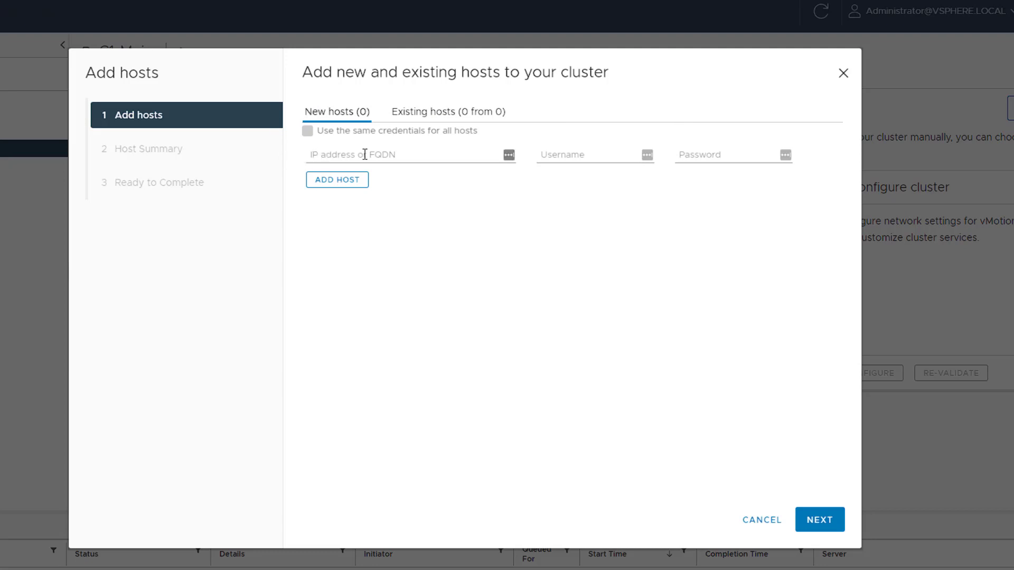
click(400, 155)
text(aso-esx)
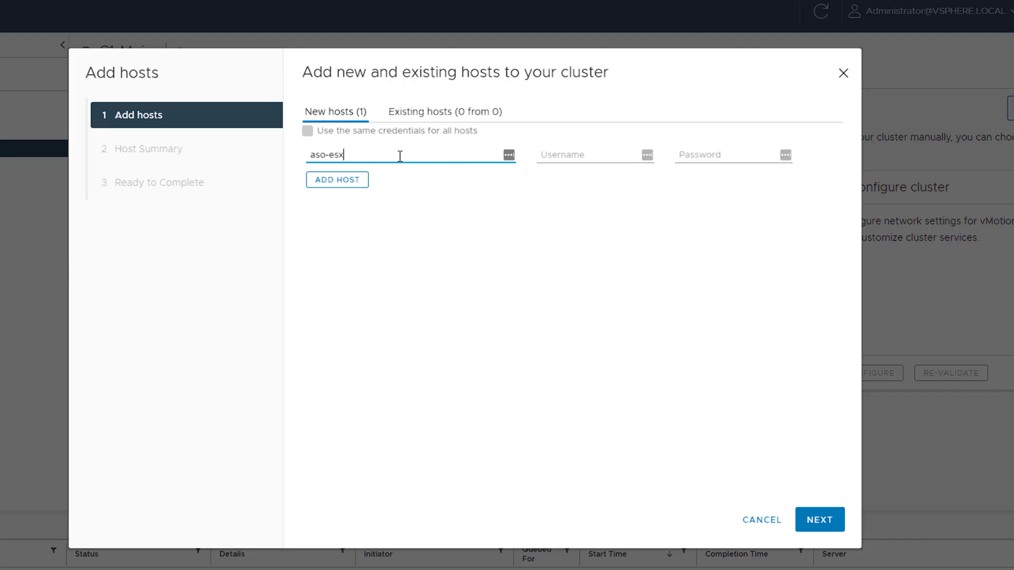
text(-n001.angrysysops.local)
key(Tab)
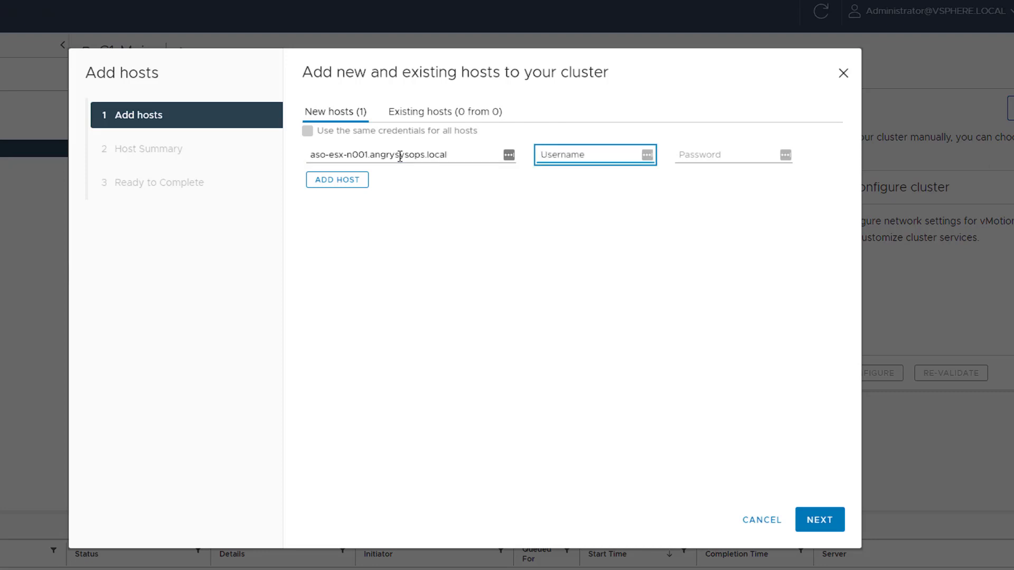
Enter root as the first new host's username and fill in the root account password
text(root)
key(Tab)
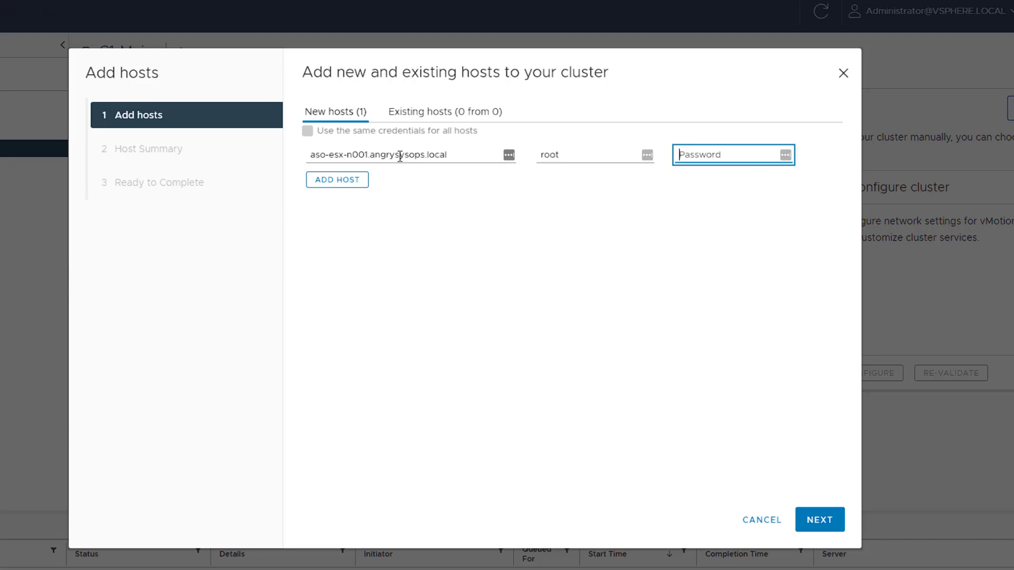
text(••••••••••)
Add aso-esx-n002.angrysysops.local as a second new host and use the same credentials for all hosts
click(355, 180)
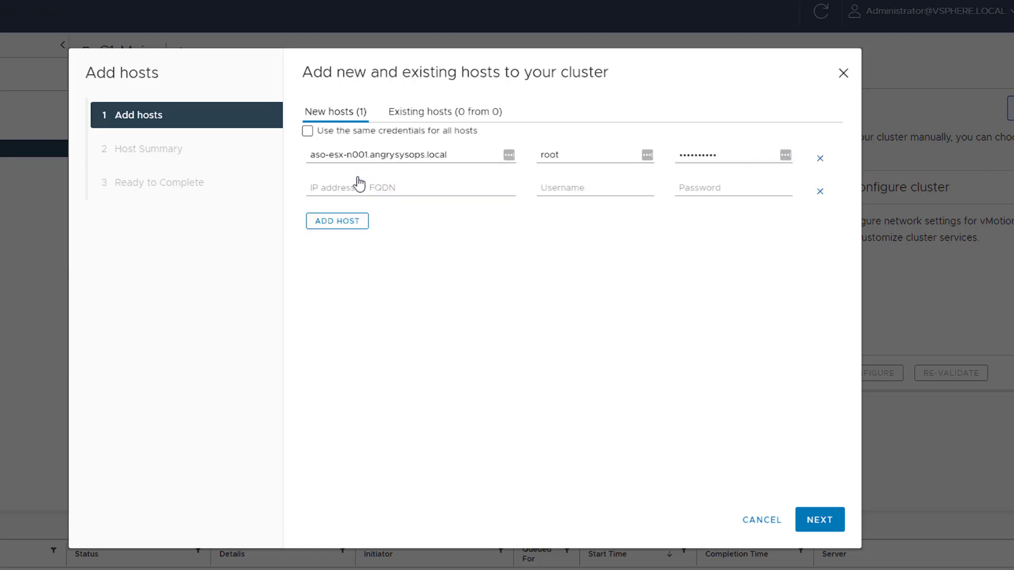
click(353, 186)
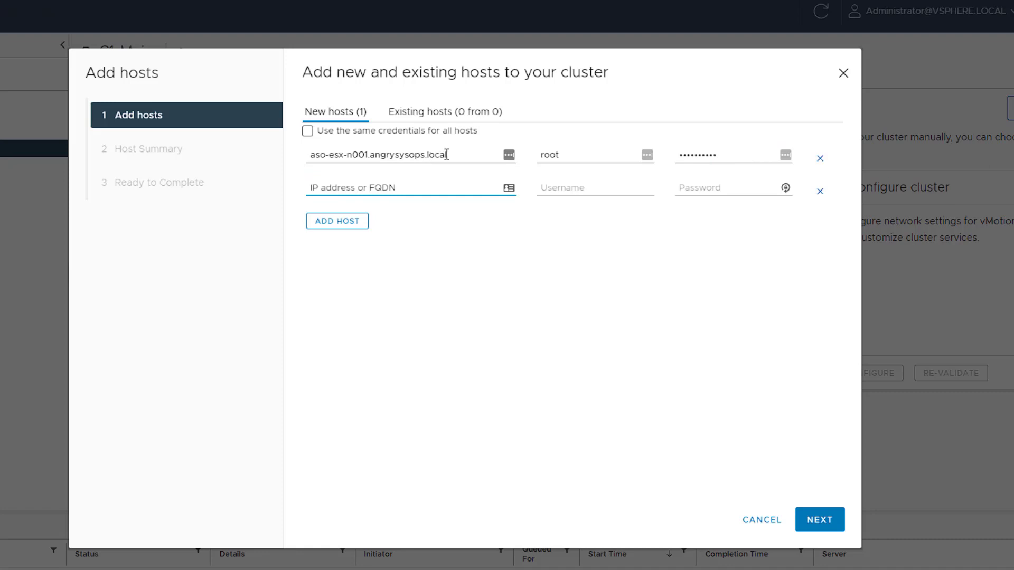
drag(447, 154, 325, 143)
key(ctrl+c)
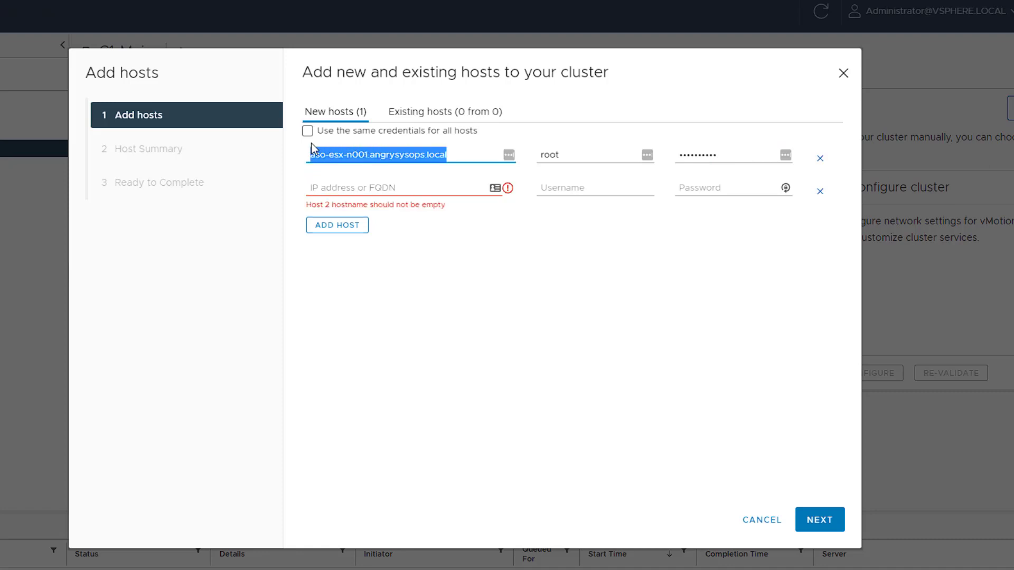
click(339, 188)
key(ctrl+v)
click(365, 188)
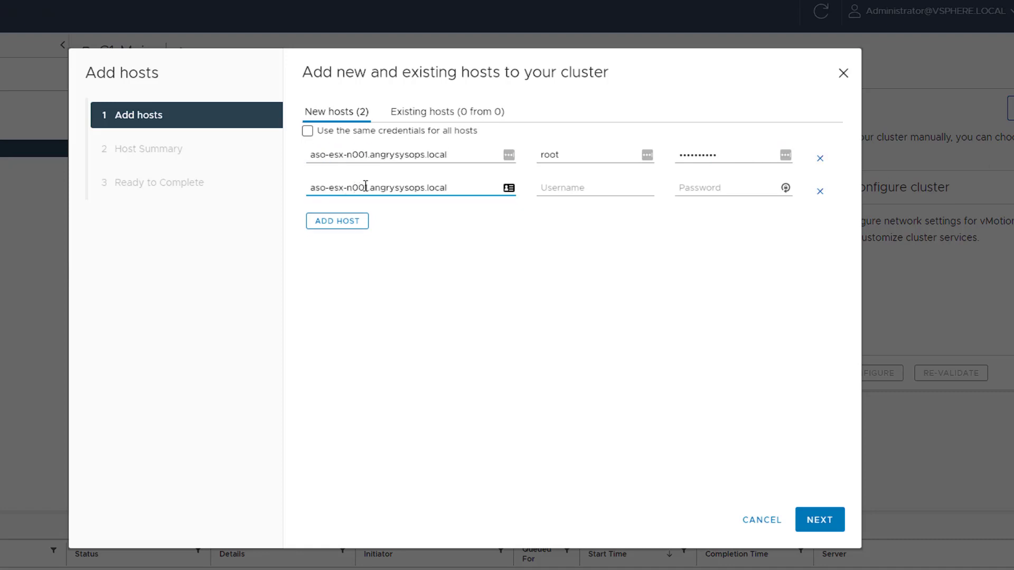
key(Delete)
text(2)
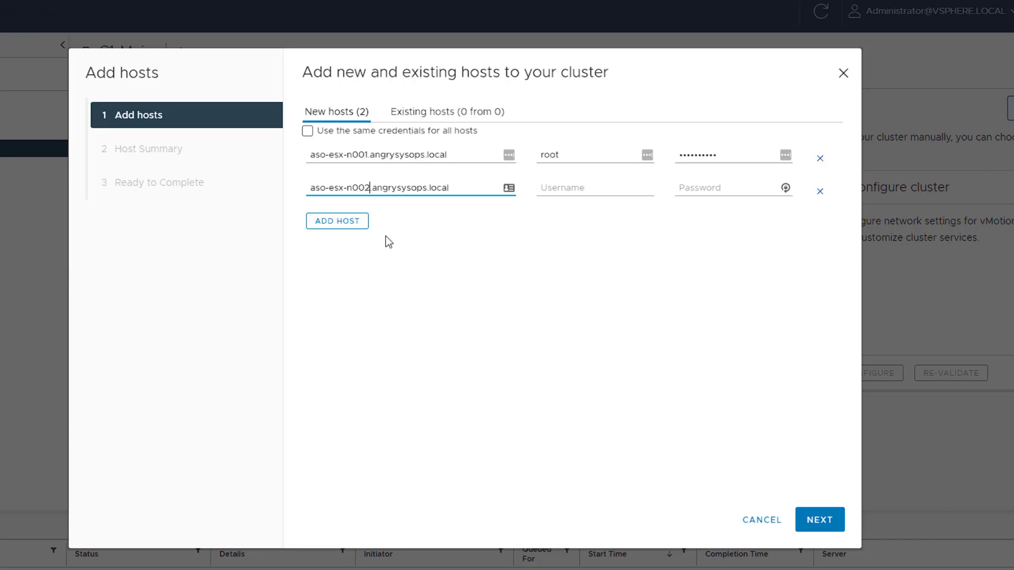
click(308, 131)
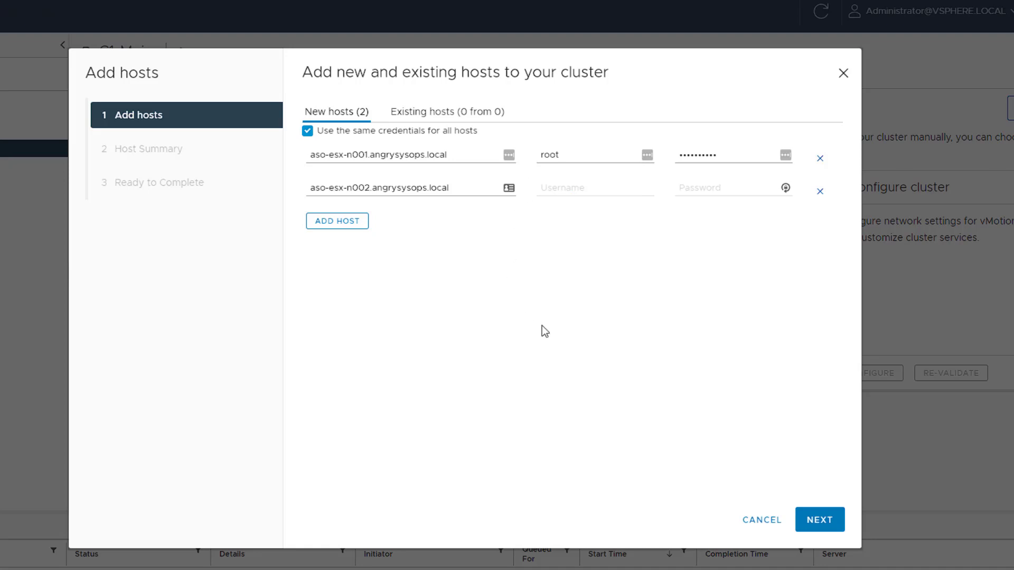
Accept both hosts' certificate thumbprints, check the host summary for aso-esx-n001, and finish adding the hosts to the cluster
click(820, 520)
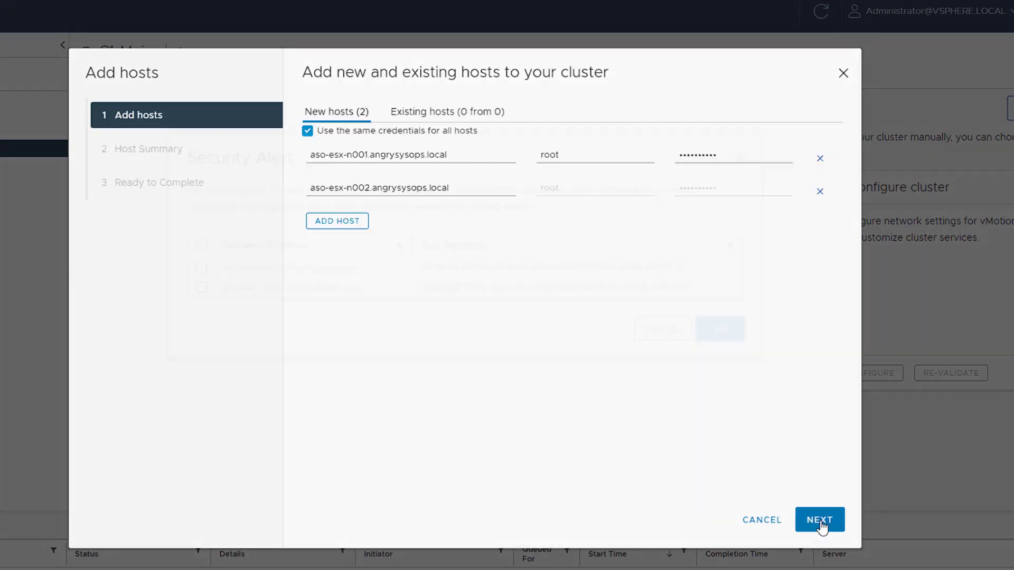
click(201, 299)
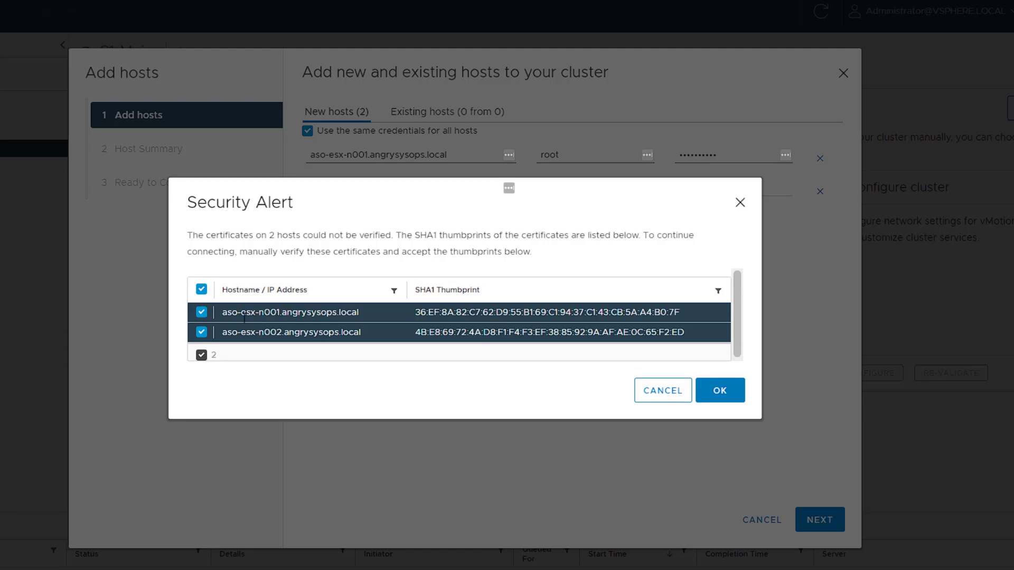
click(720, 394)
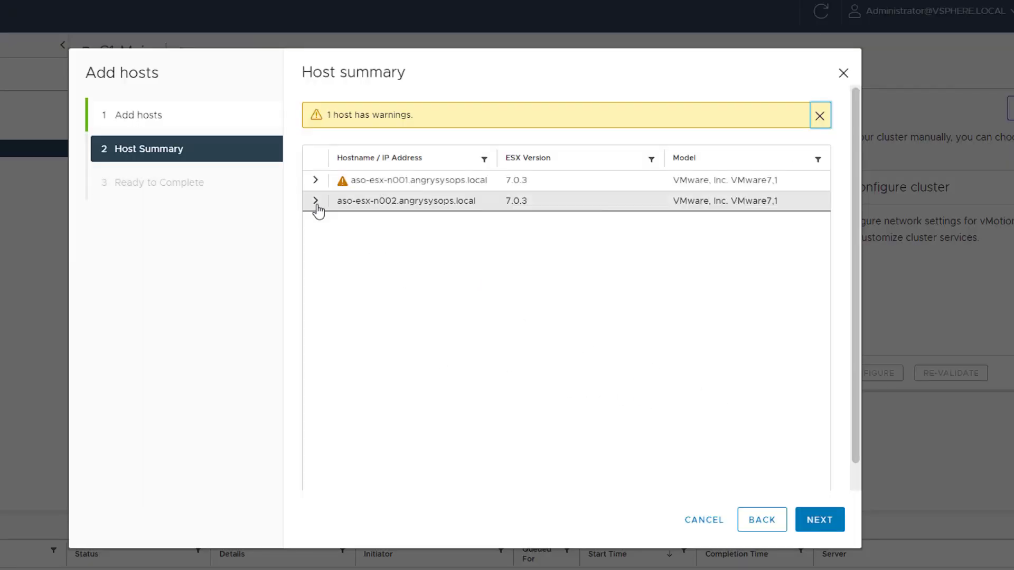
click(316, 181)
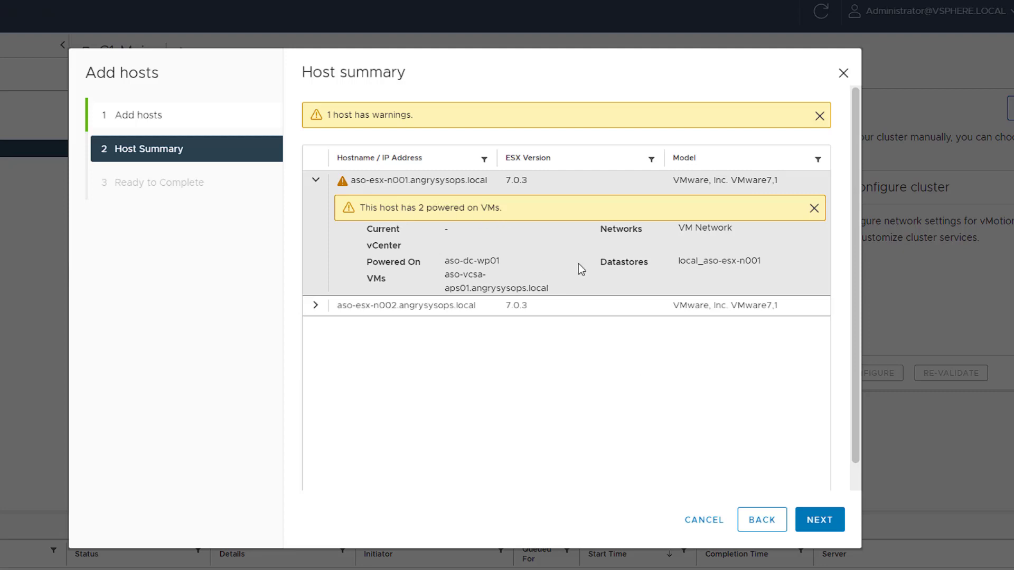
click(824, 522)
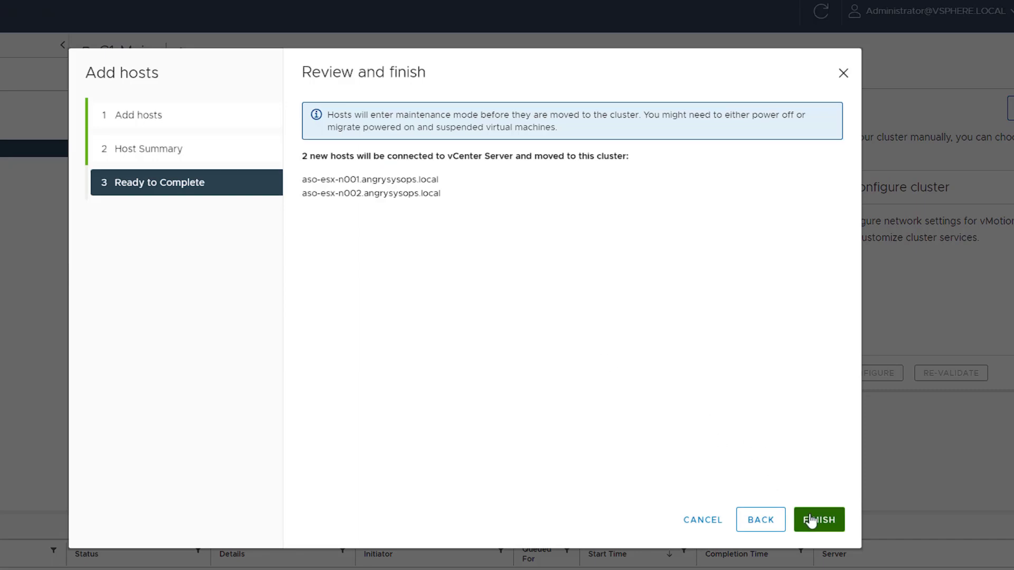
click(812, 521)
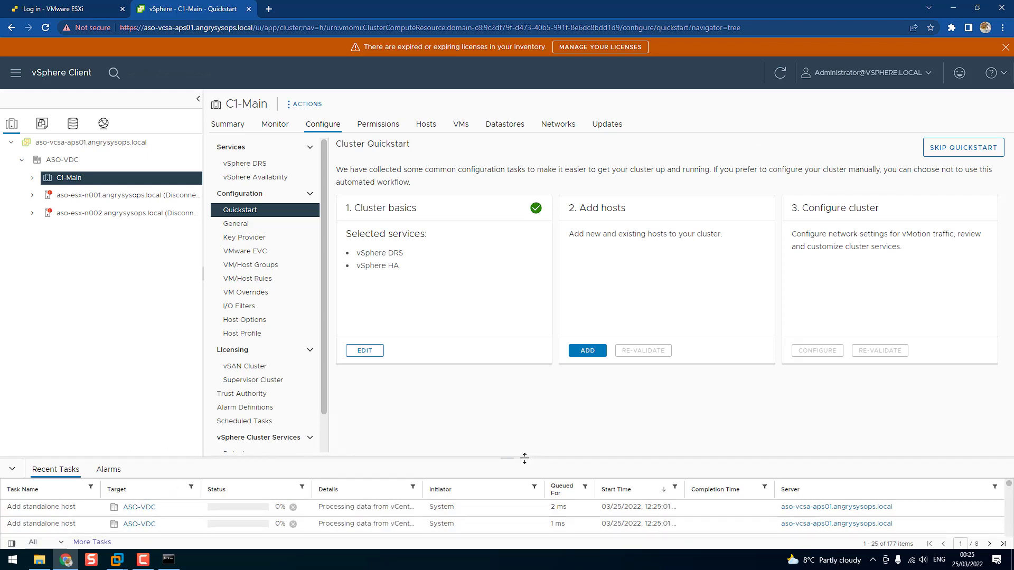
Start configuring the C1-Main cluster and postpone its networking settings, skipping the distributed switch setup
drag(526, 458, 523, 350)
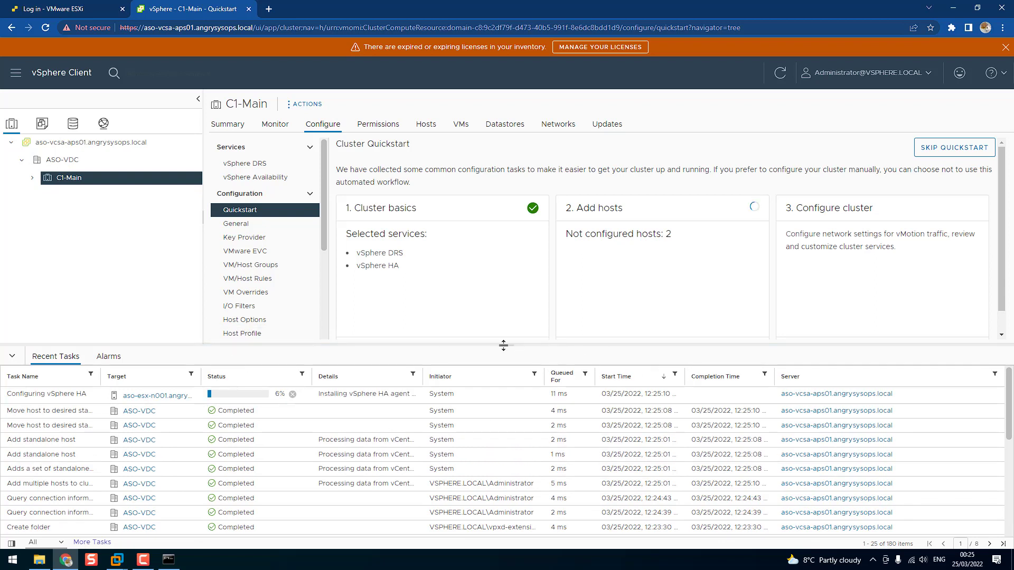
drag(503, 345, 503, 387)
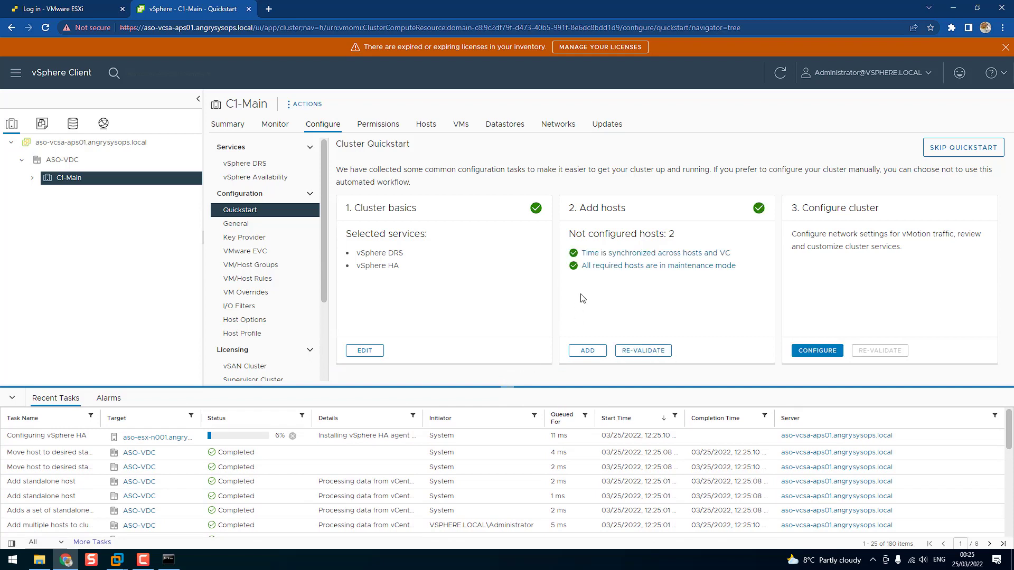
click(812, 355)
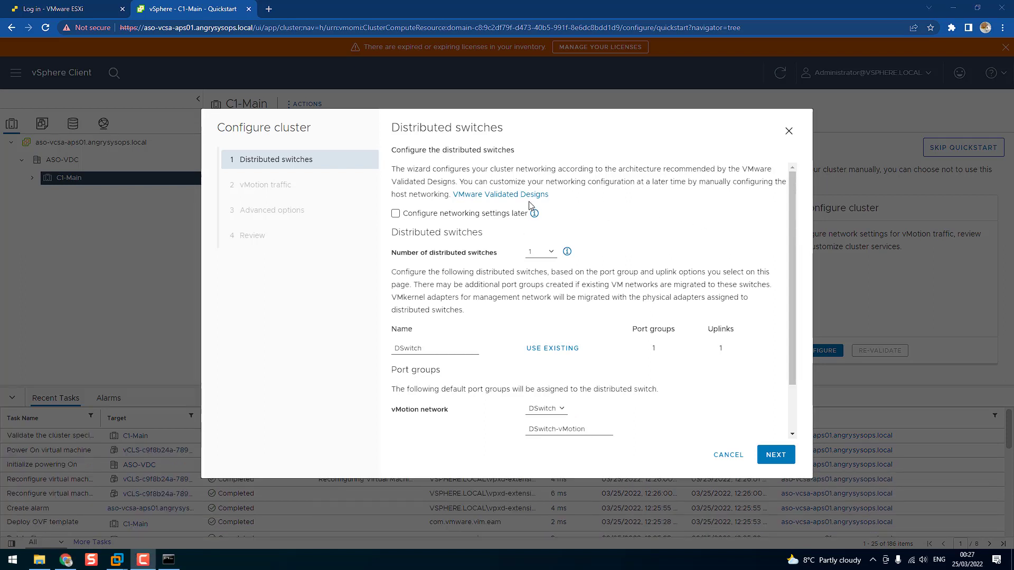
click(397, 215)
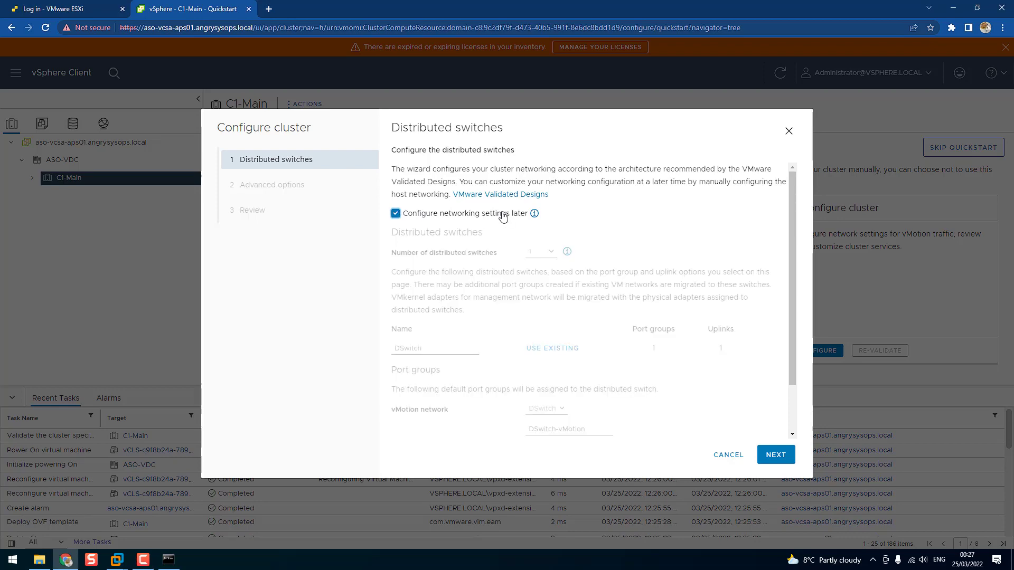
click(775, 456)
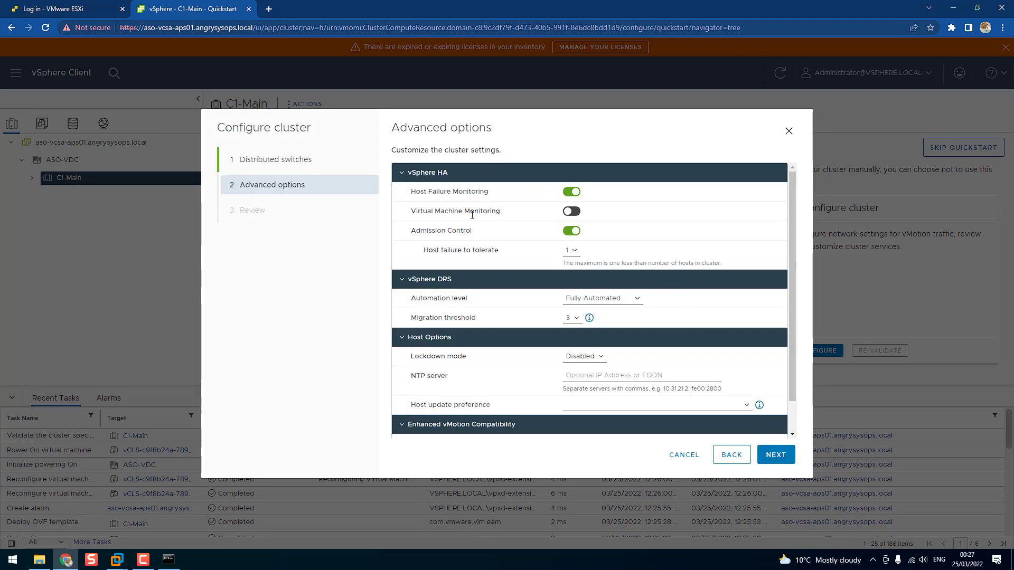
Try to configure C1-Main with Virtual Machine Monitoring enabled, DRS automation set to Fully Automated, and lockdown mode set to Strict
click(573, 214)
click(596, 302)
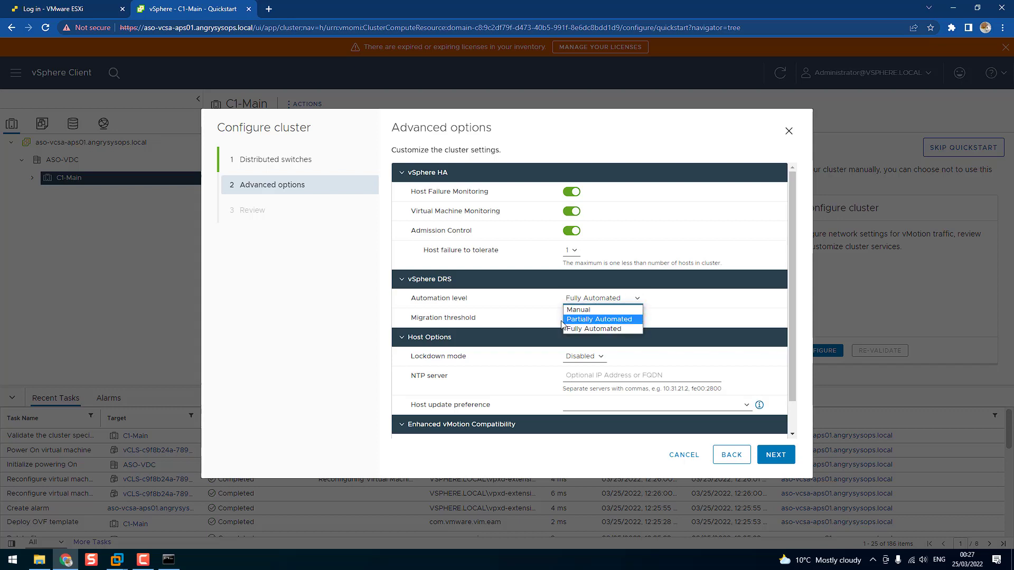
click(576, 330)
scroll(536, 310, down, 1)
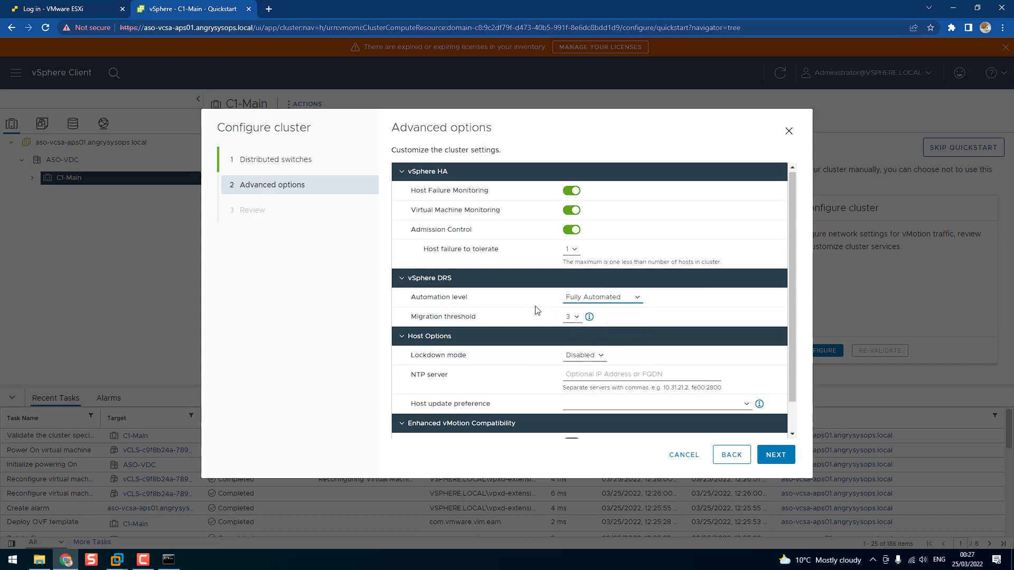
click(590, 325)
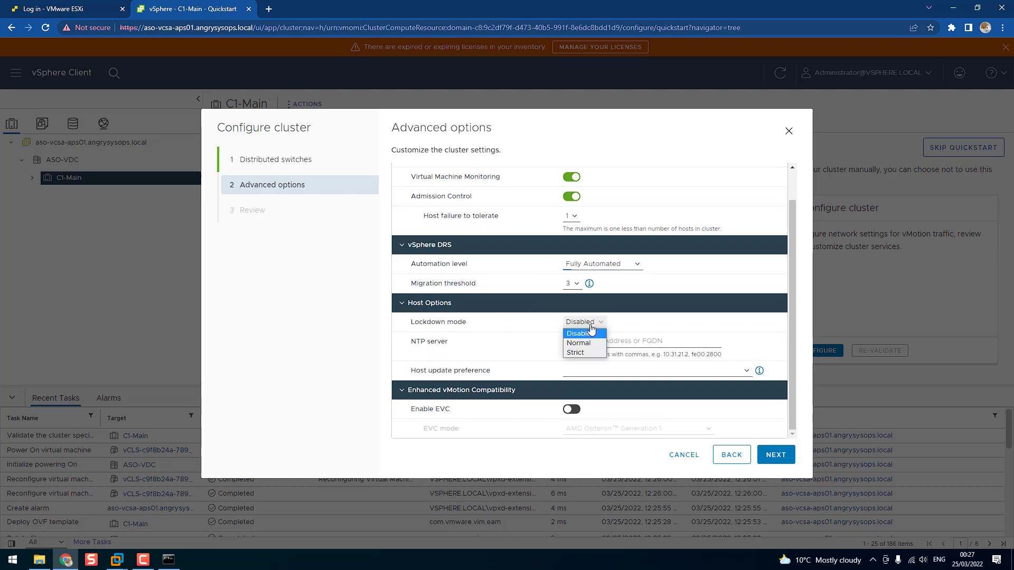
click(590, 353)
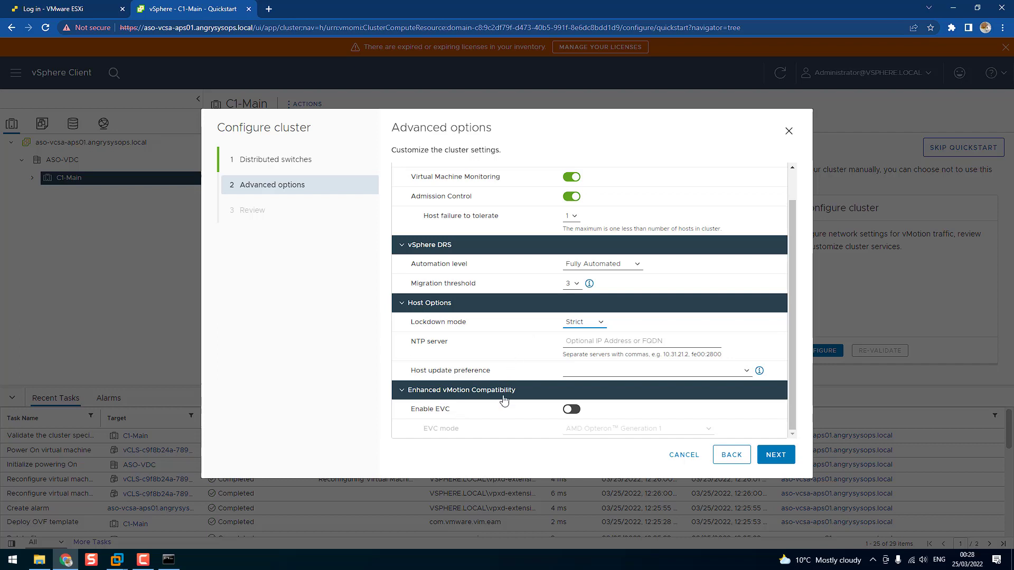
click(772, 457)
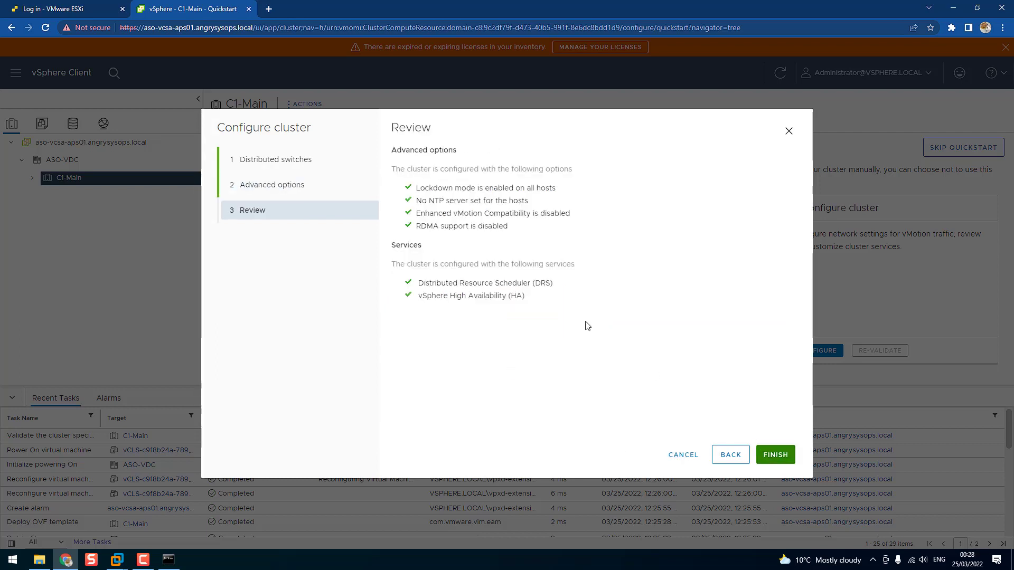
click(774, 457)
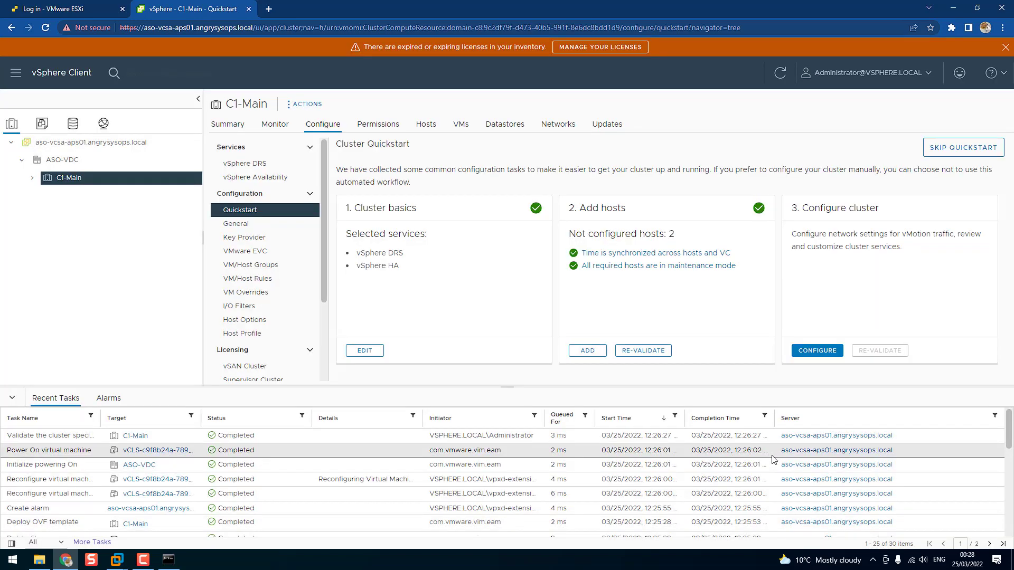
Take host aso-esx-n002.angrysysops.local in the C1-Main cluster out of maintenance mode
click(32, 178)
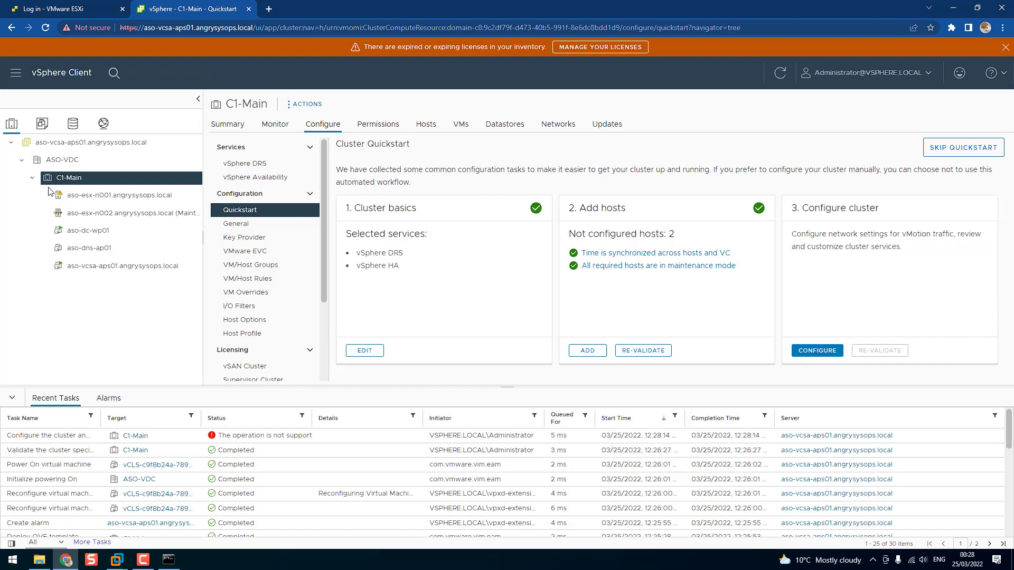
right_click(84, 214)
mouse_move(191, 237)
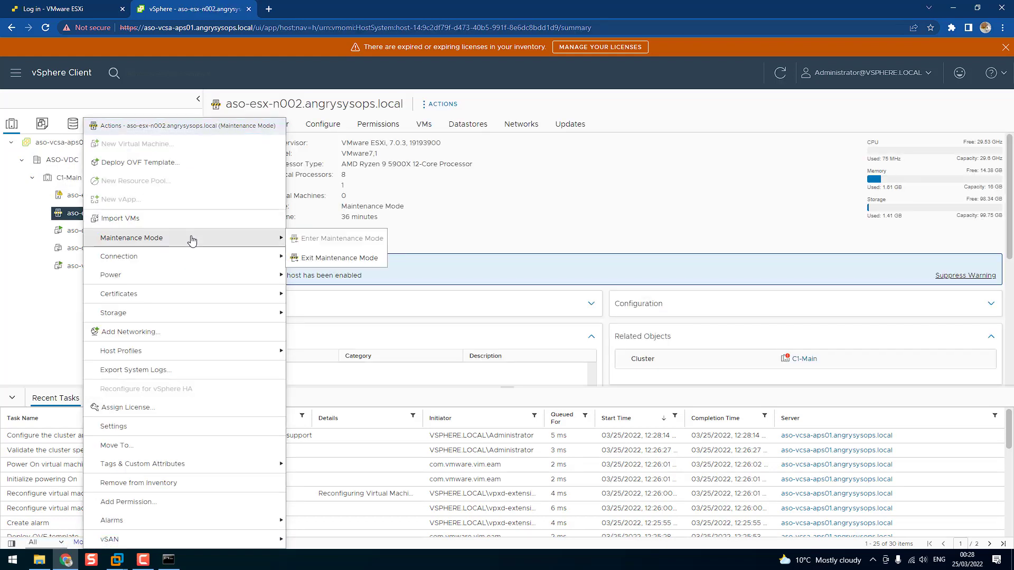
click(311, 260)
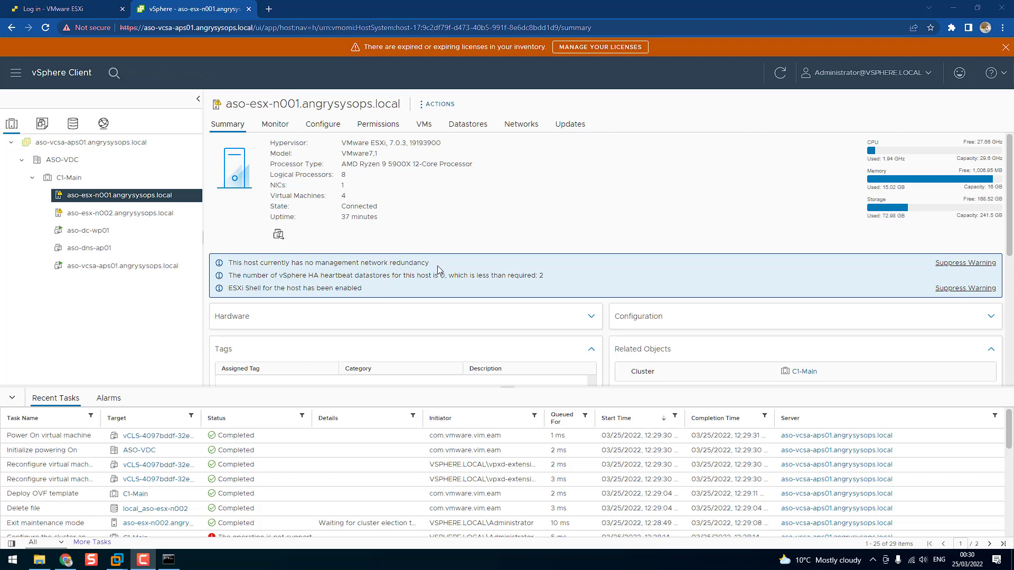
Examine aso-esx-n001's virtual switches, compare the VMkernel adapters of both ESXi hosts, and view aso-esx-n002's datastores
click(324, 125)
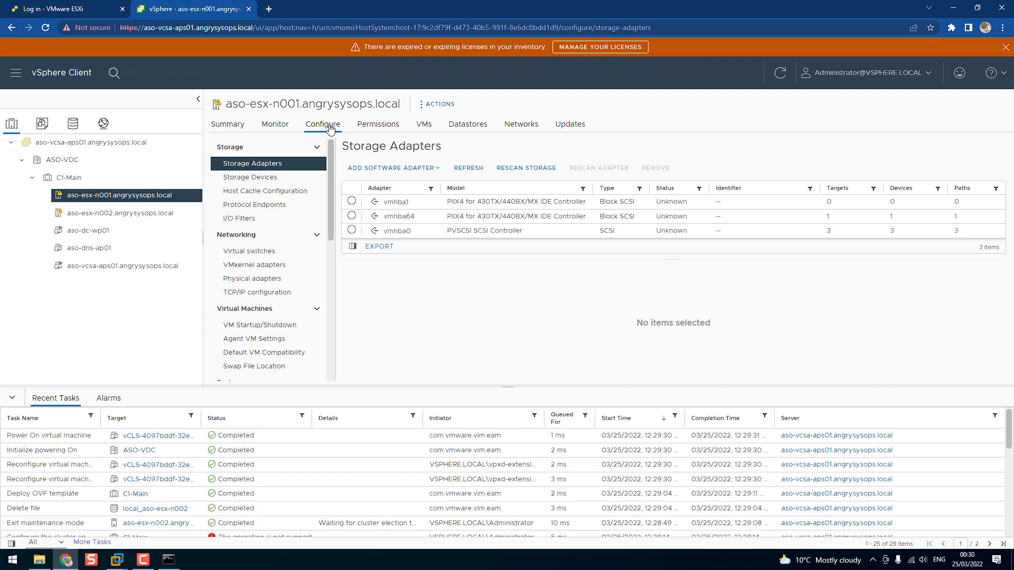
click(271, 255)
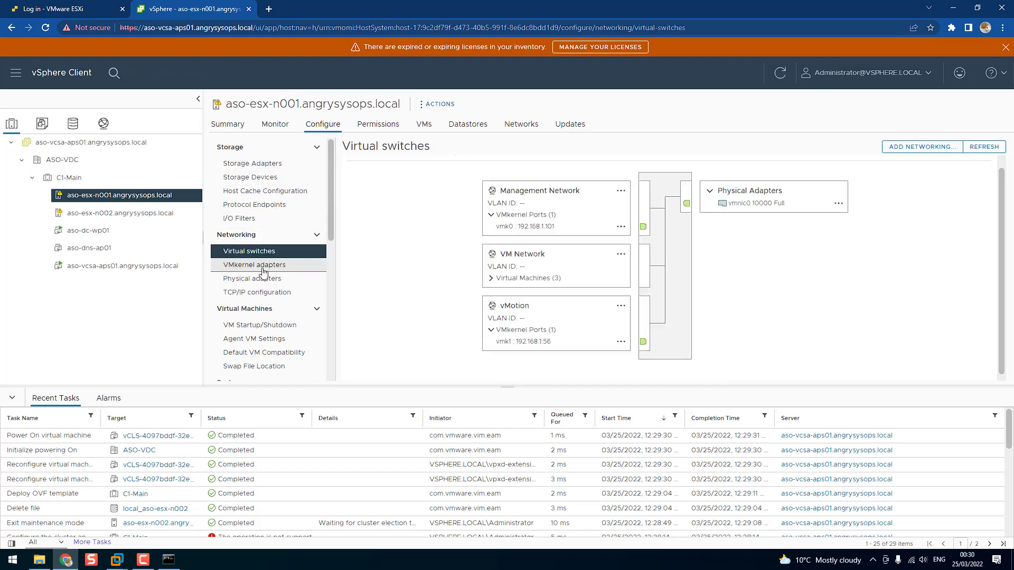
click(265, 269)
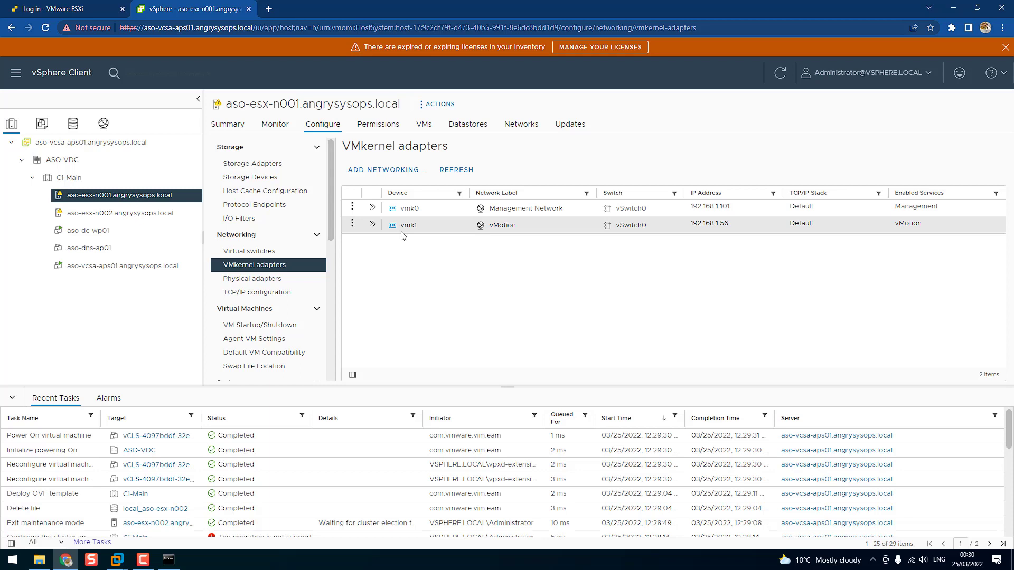
click(137, 213)
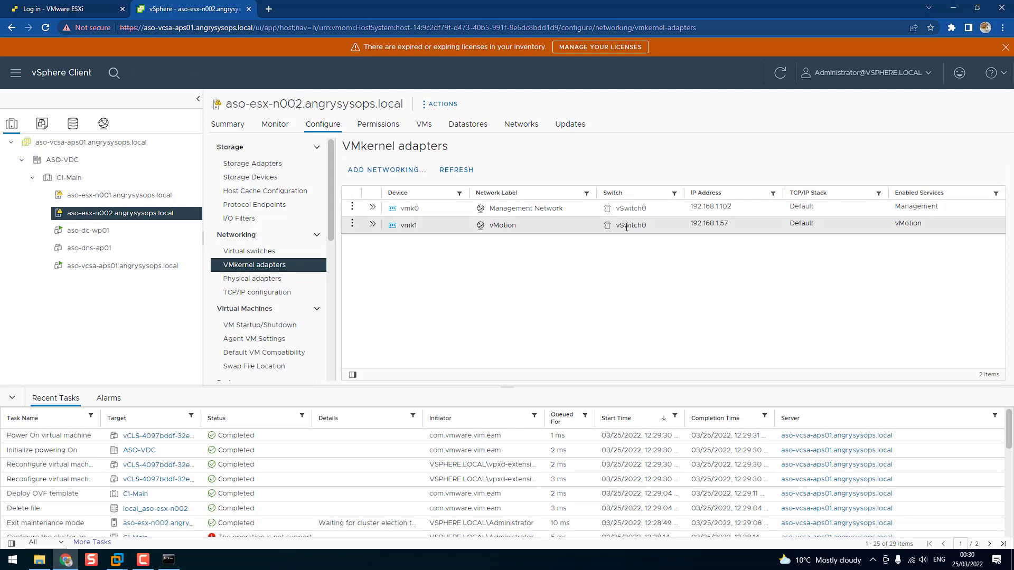
click(104, 197)
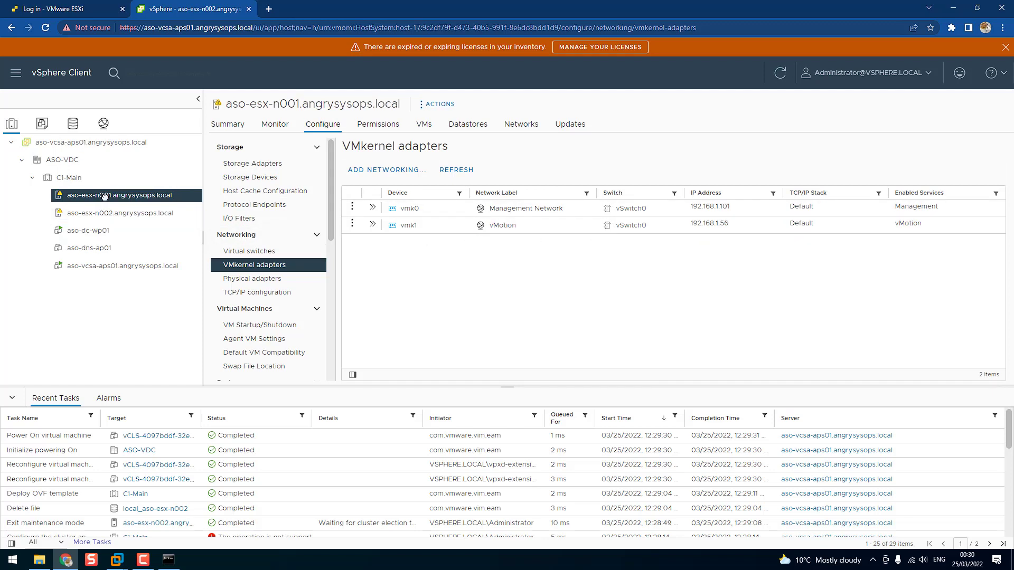
click(82, 212)
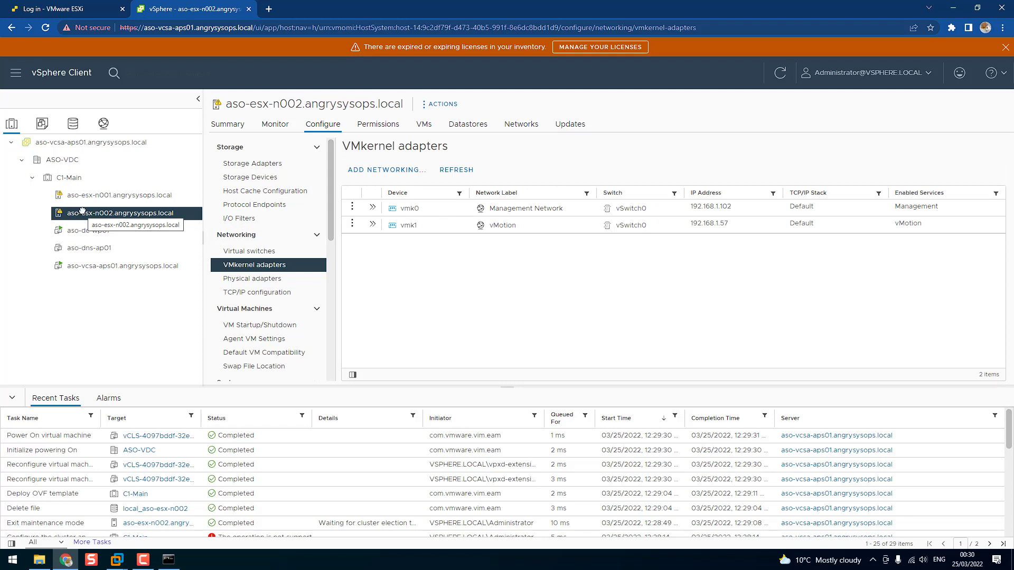
click(468, 124)
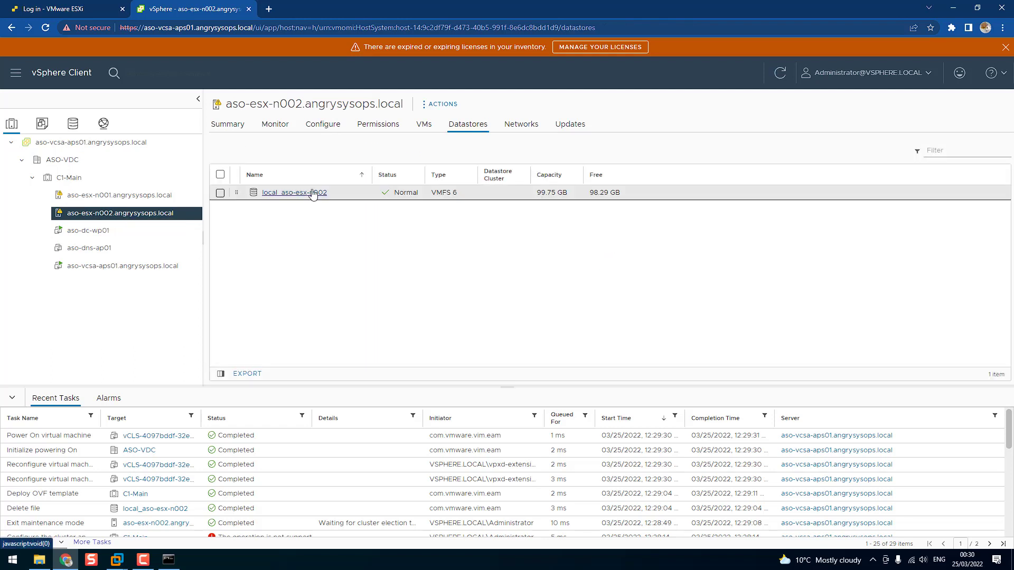
View aso-esx-n001's datastores, and compare the virtual machines running on aso-esx-n001 and aso-esx-n002
click(140, 195)
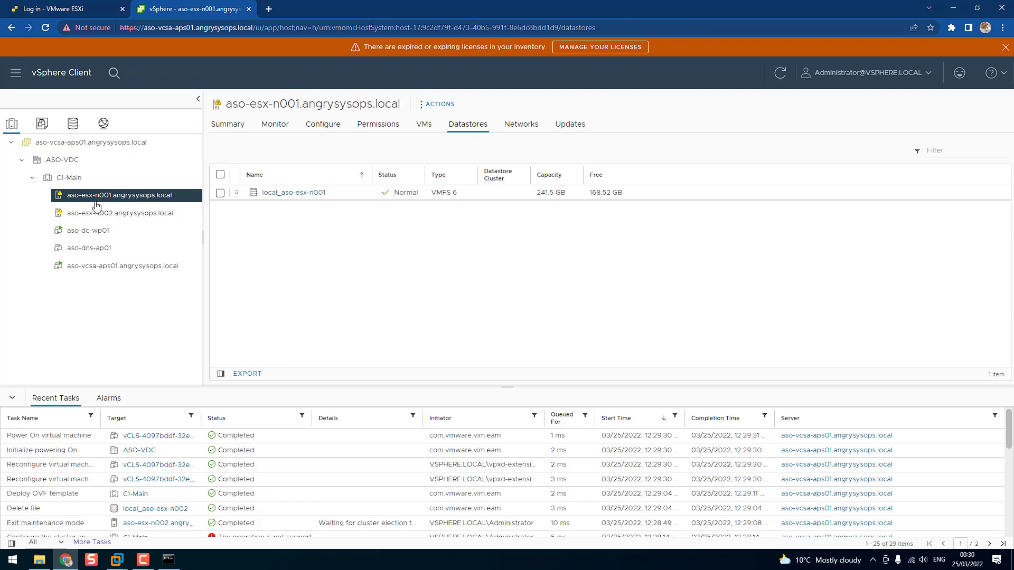
click(423, 126)
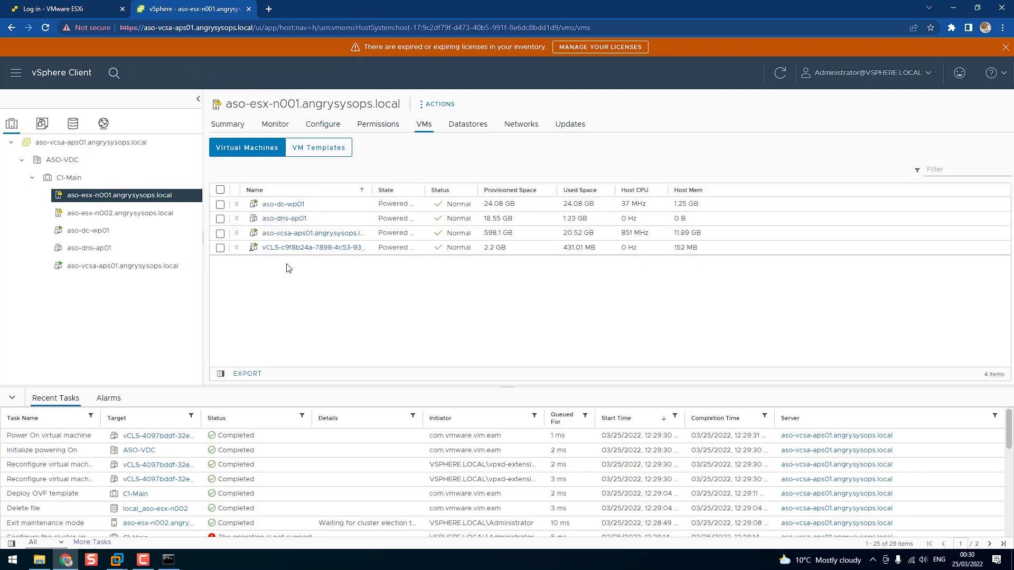
click(125, 214)
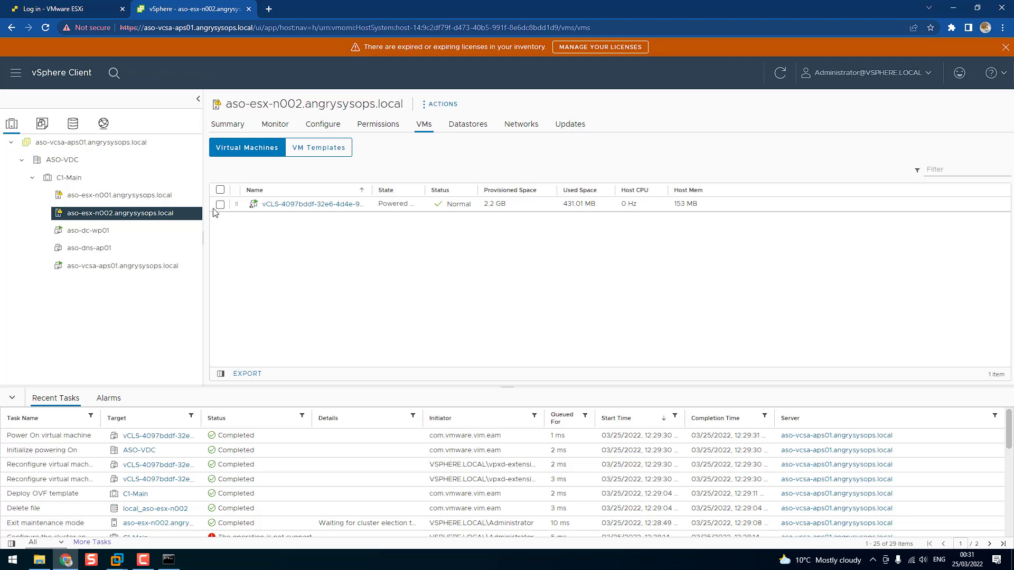
click(164, 195)
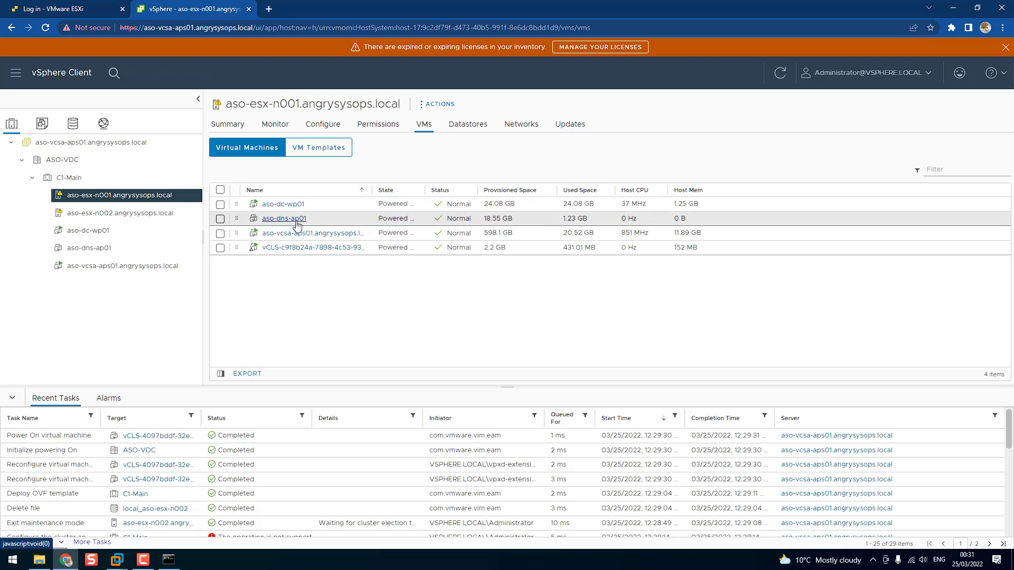
Start migrating VM aso-dns-ap01, changing both compute resource and storage, with host aso-esx-n002.angrysysops.local as the destination
click(221, 219)
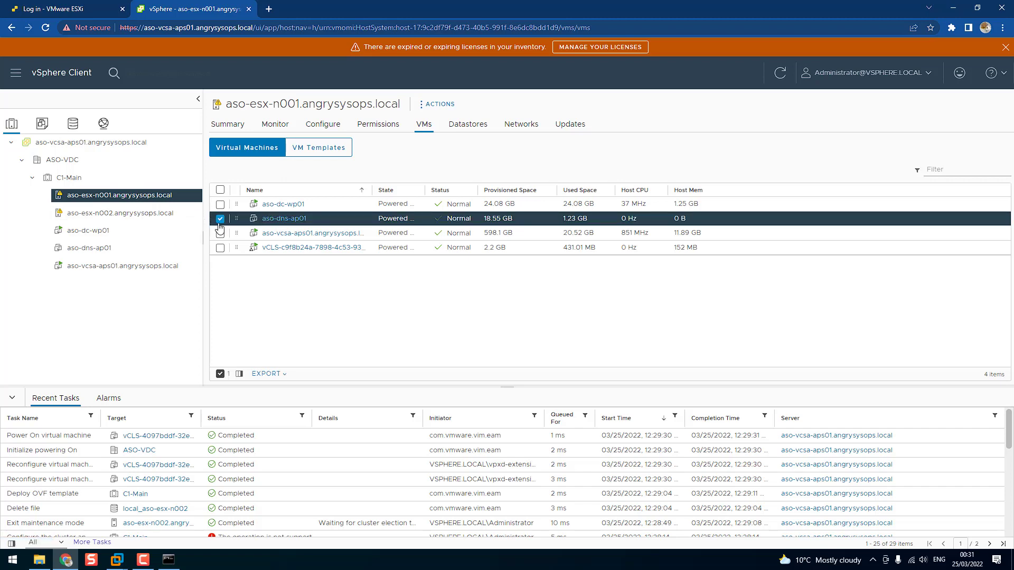
right_click(285, 223)
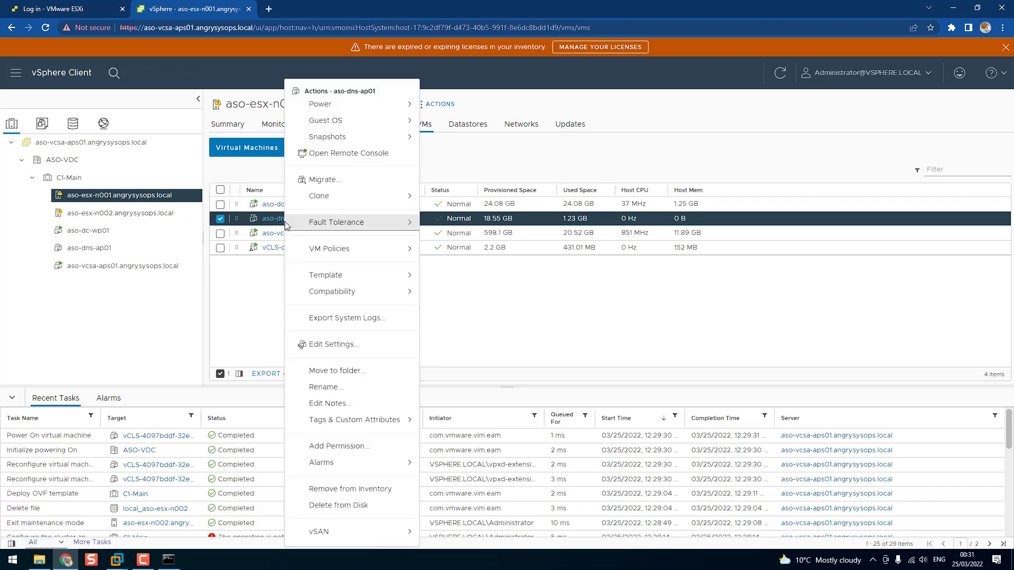
click(374, 183)
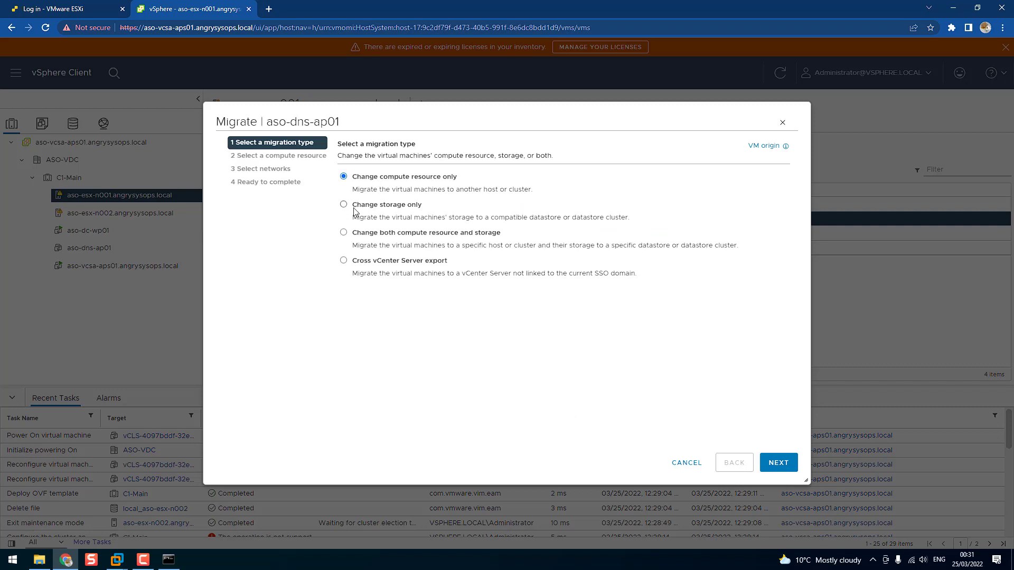
click(343, 234)
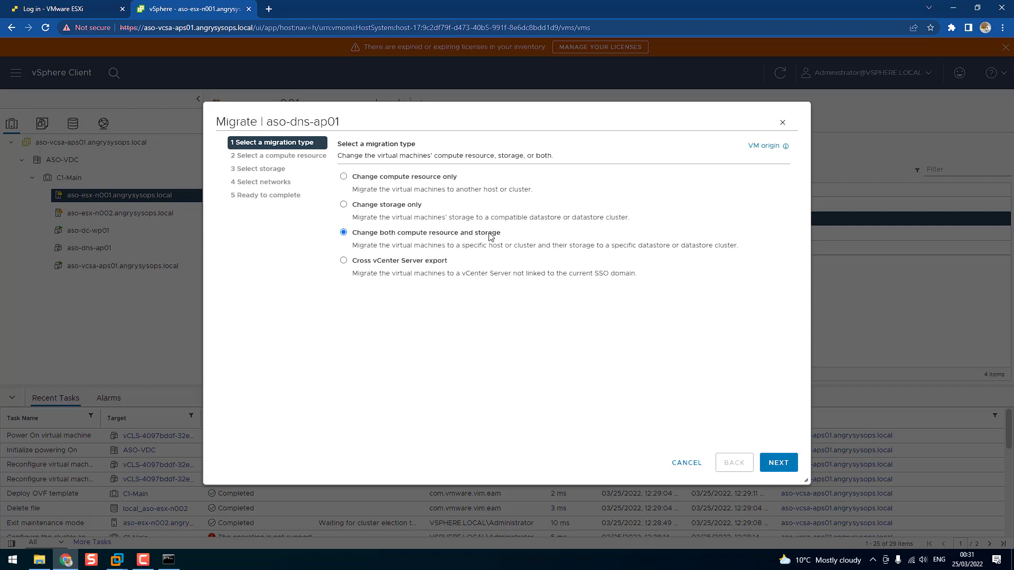
click(778, 463)
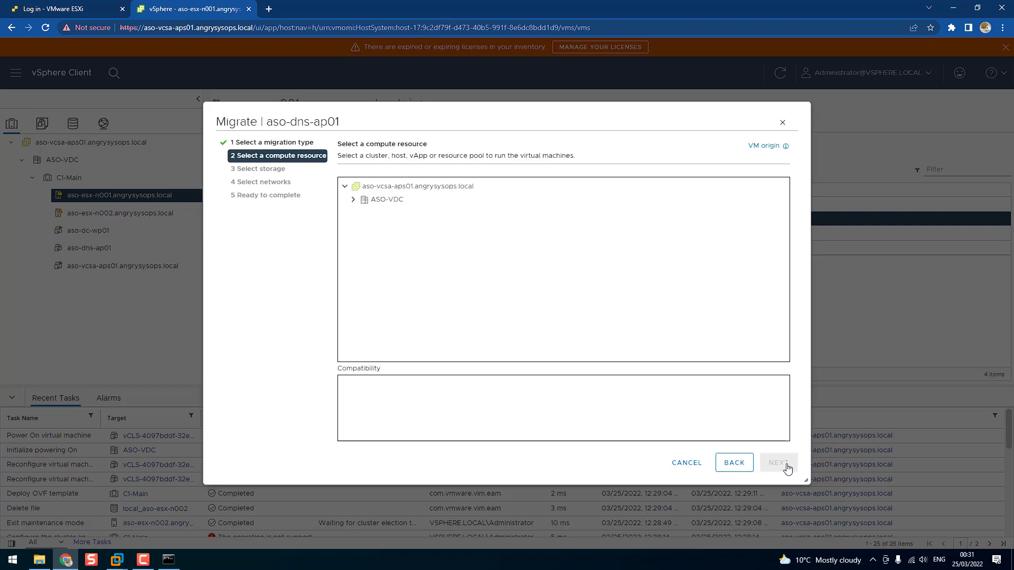
click(352, 200)
click(361, 213)
click(410, 244)
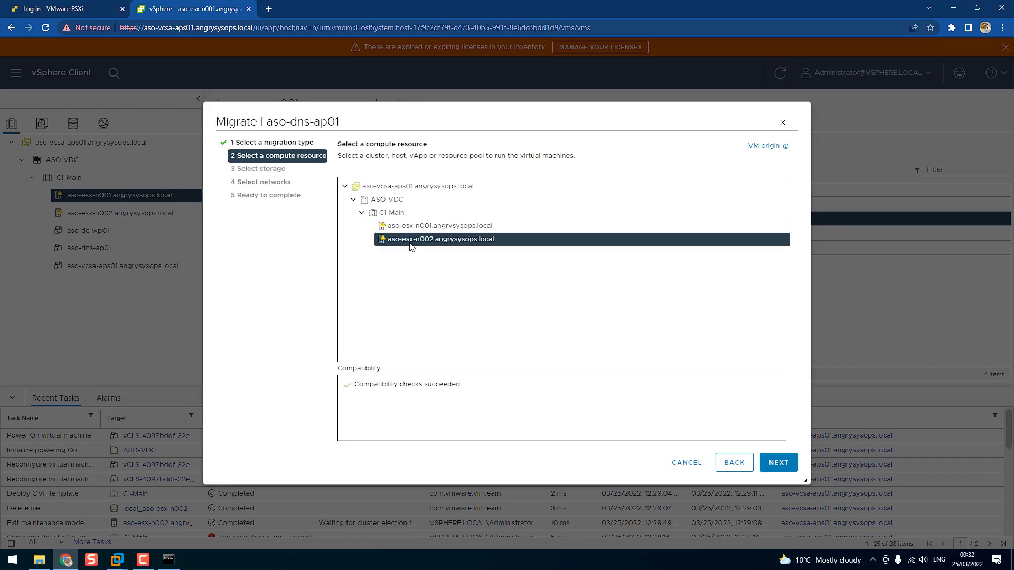
Place aso-dns-ap01 on aso-esx-n002's local datastore, keep VM Network as the destination network, and run the migration
click(779, 464)
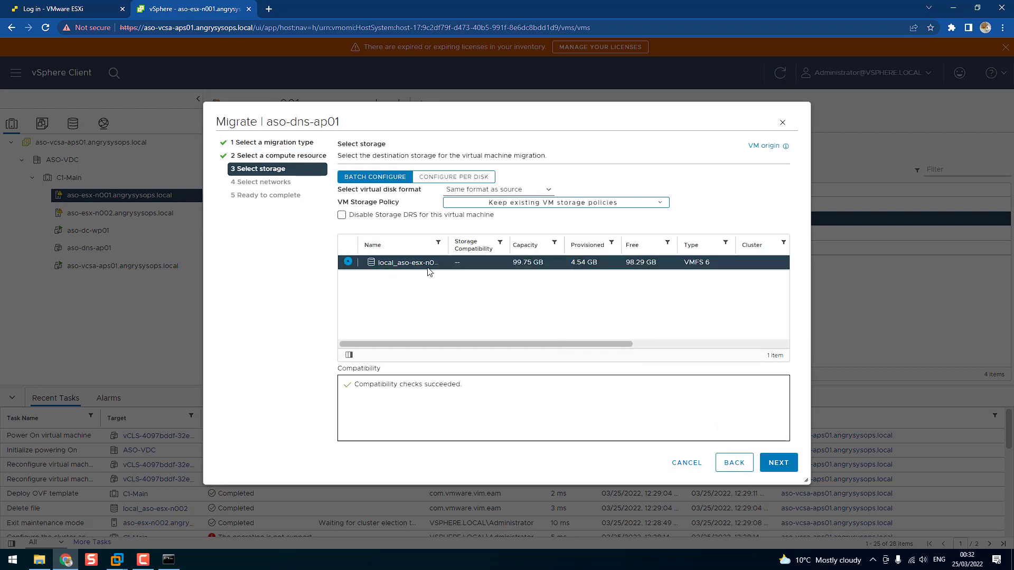
click(778, 464)
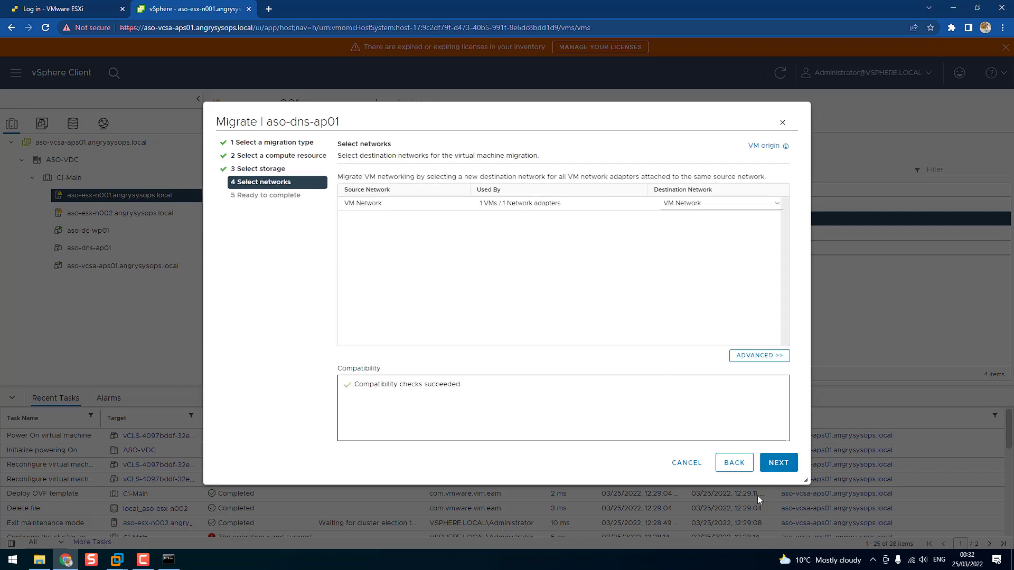
click(778, 465)
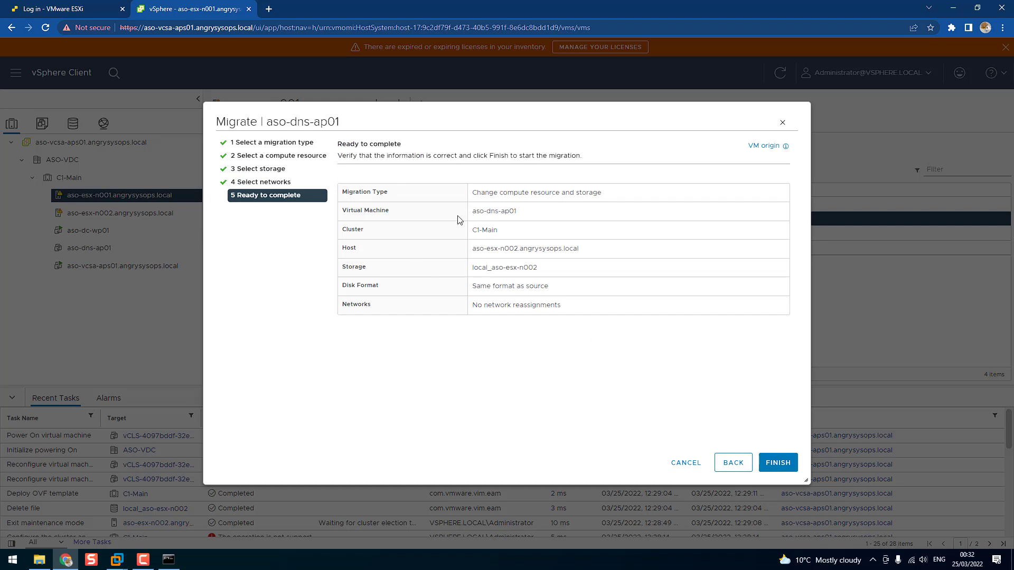
click(776, 462)
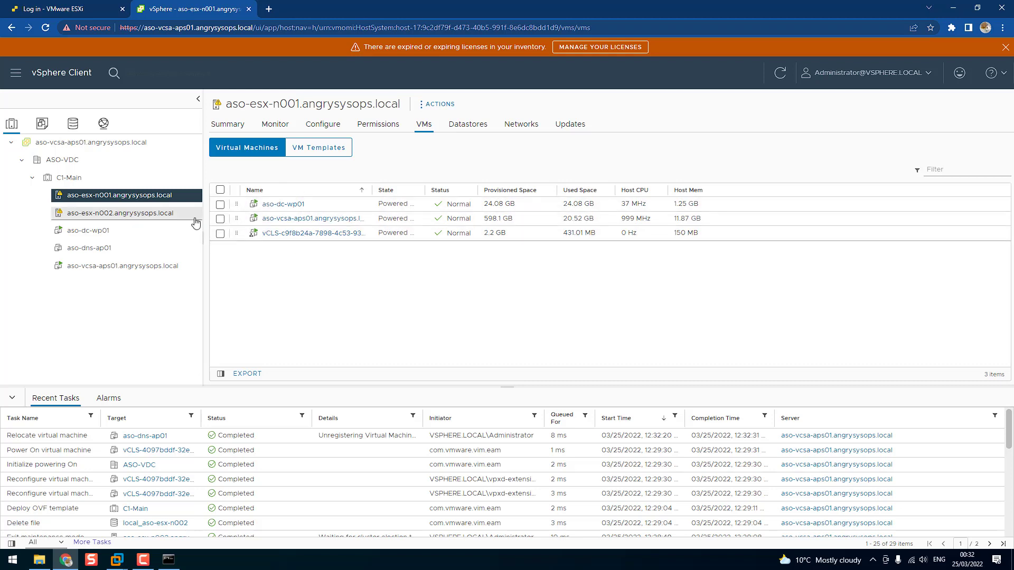
Check the VM lists of both ESXi hosts to verify where aso-dns-ap01 resides after the migration
click(148, 213)
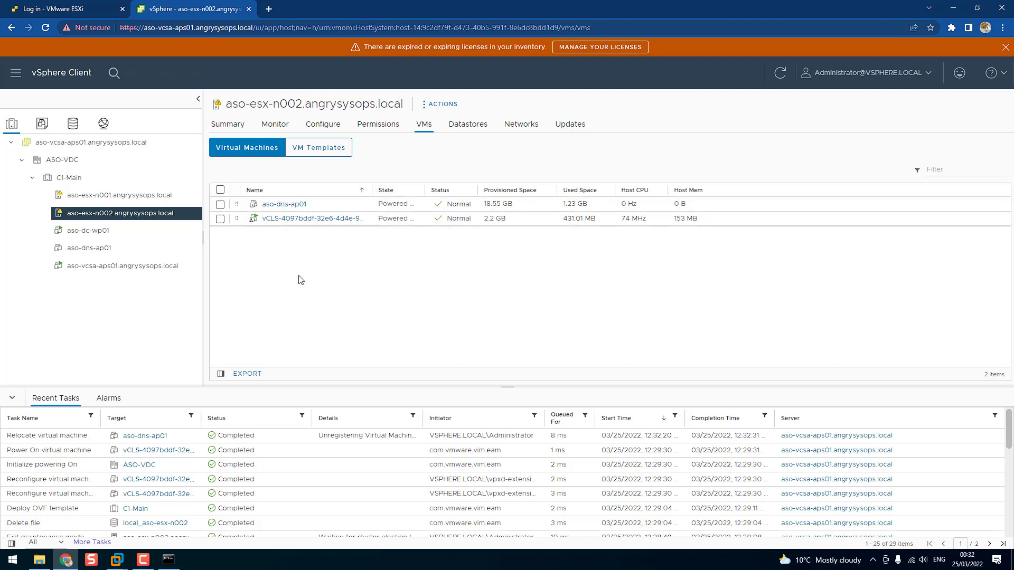
click(144, 196)
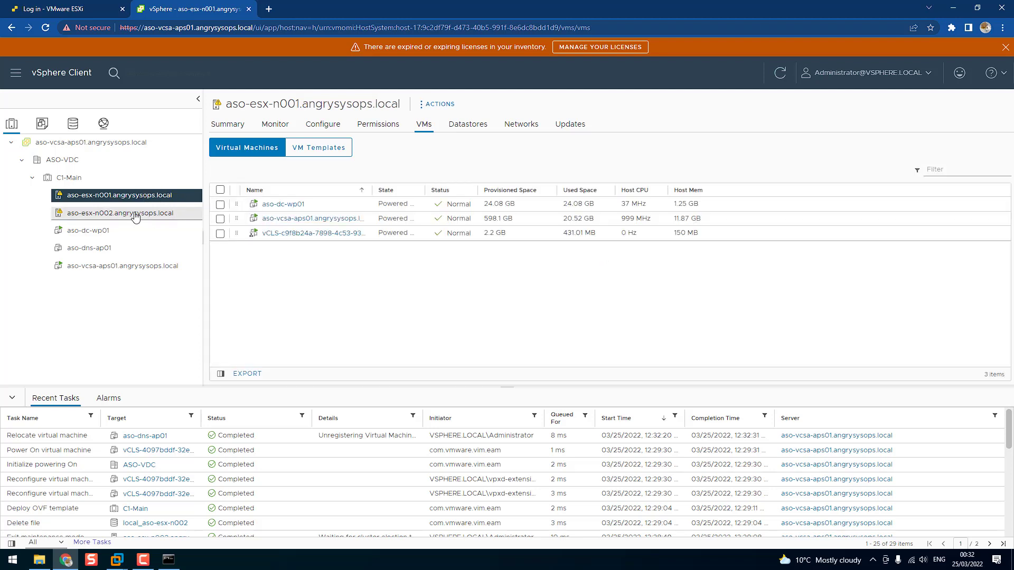
click(133, 213)
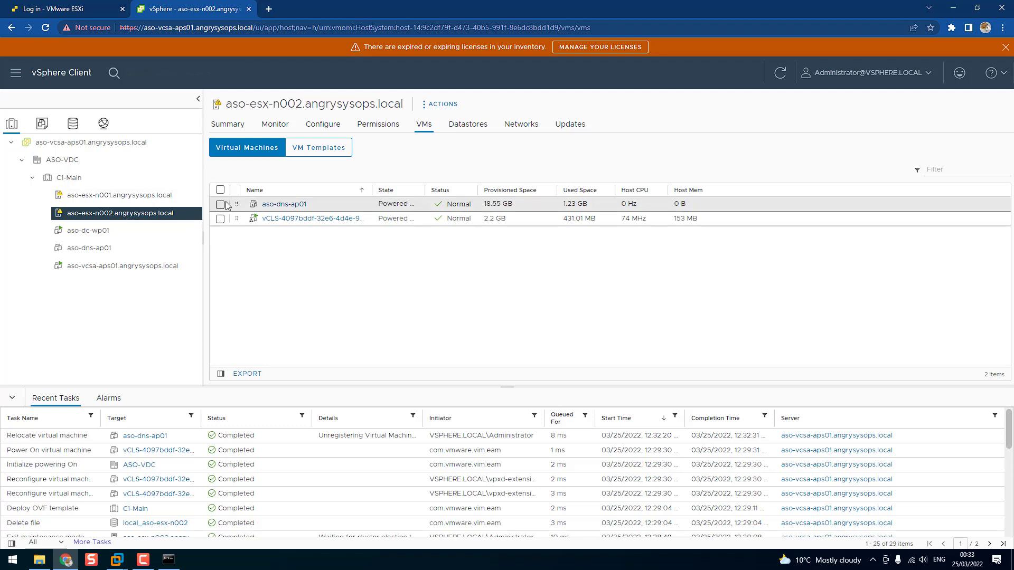
Start migrating aso-dns-ap01 back to host aso-esx-n001.angrysysops.local, changing both compute resource and storage
right_click(270, 208)
click(331, 182)
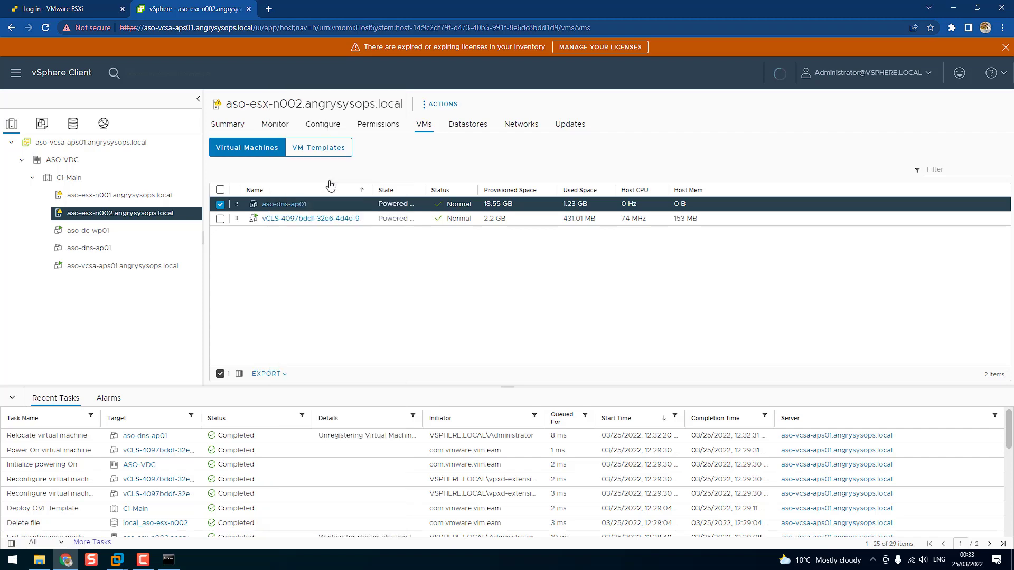
click(343, 233)
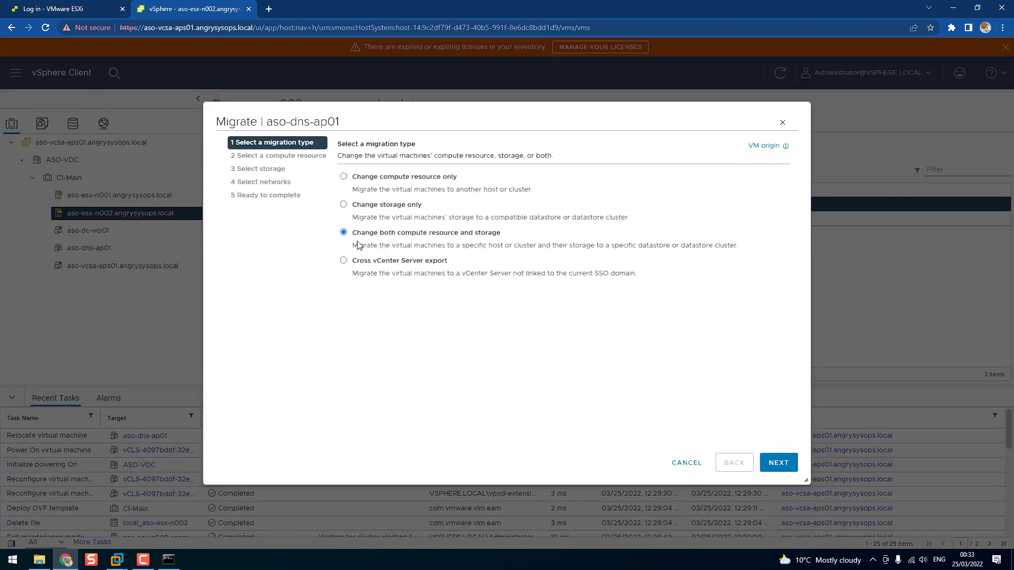
click(779, 462)
click(353, 199)
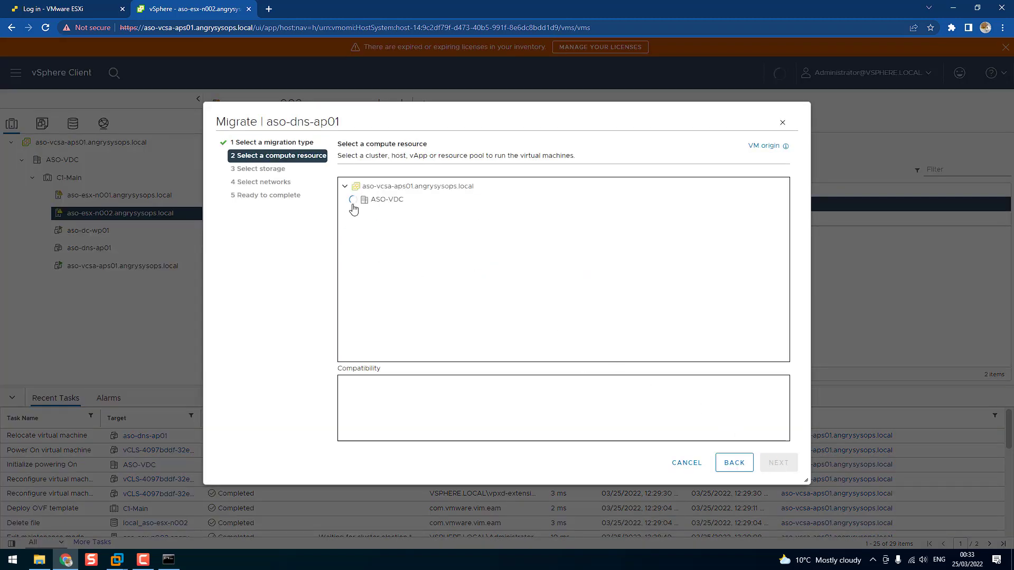
click(362, 212)
click(402, 226)
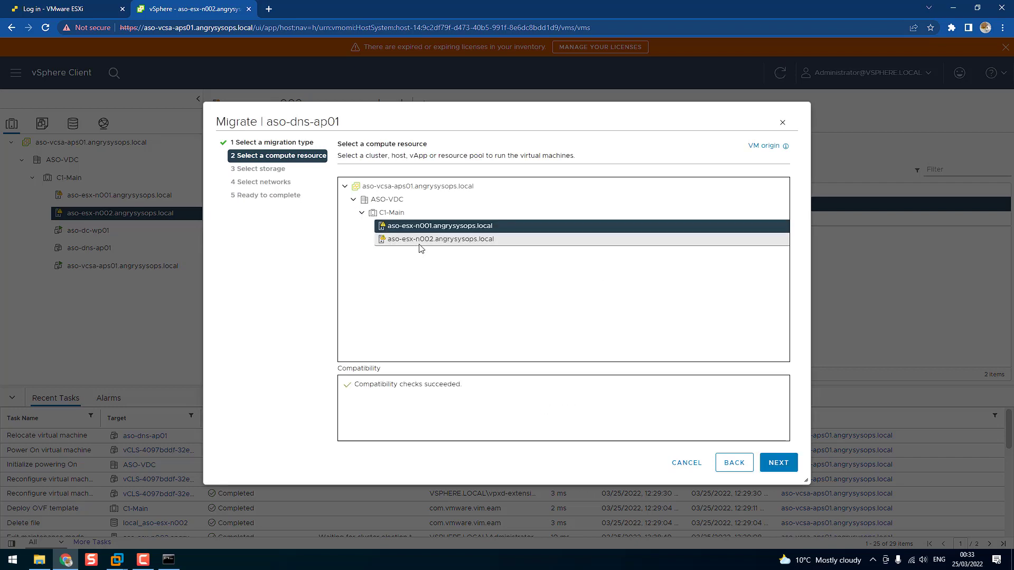
Use datastore local_aso-esx-n001 and destination network VM Network for aso-dns-ap01, and complete the return migration
click(767, 463)
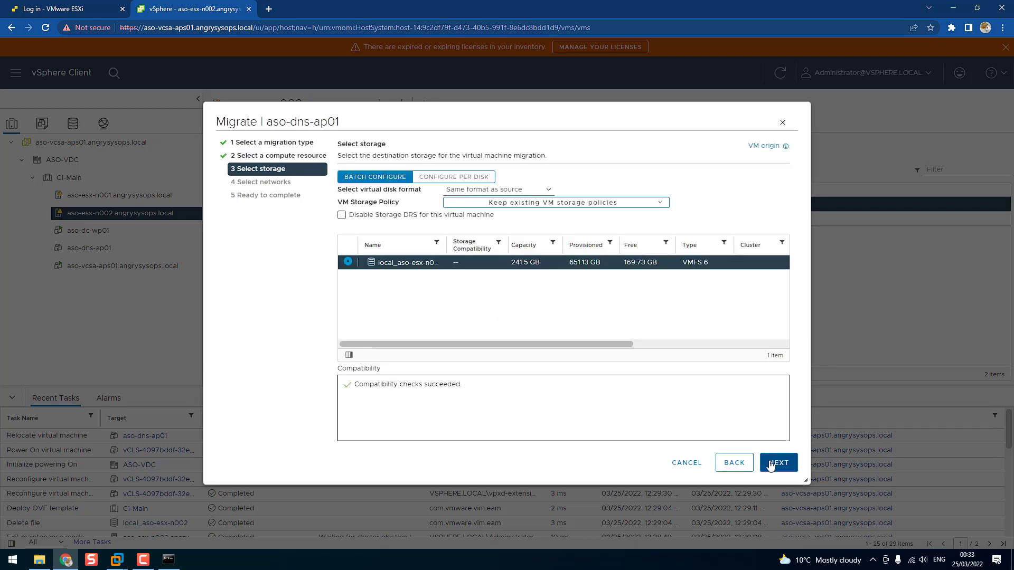
drag(447, 247, 491, 246)
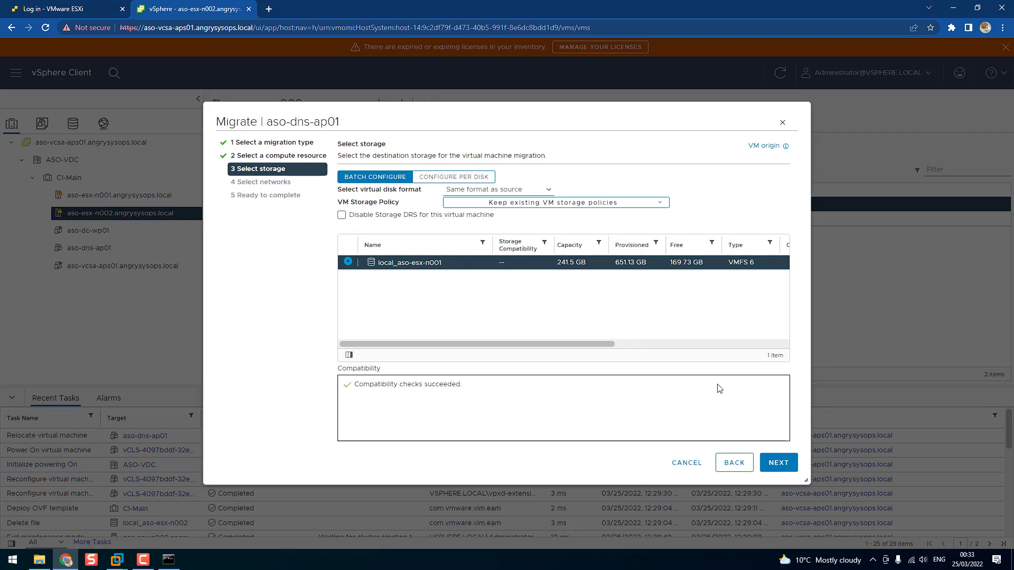
click(786, 470)
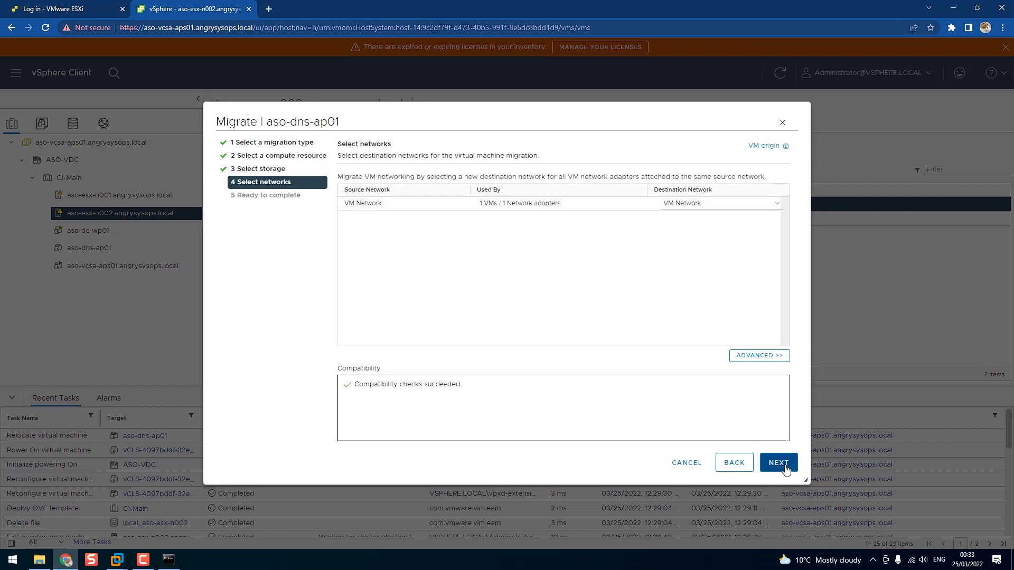
click(786, 469)
click(786, 469)
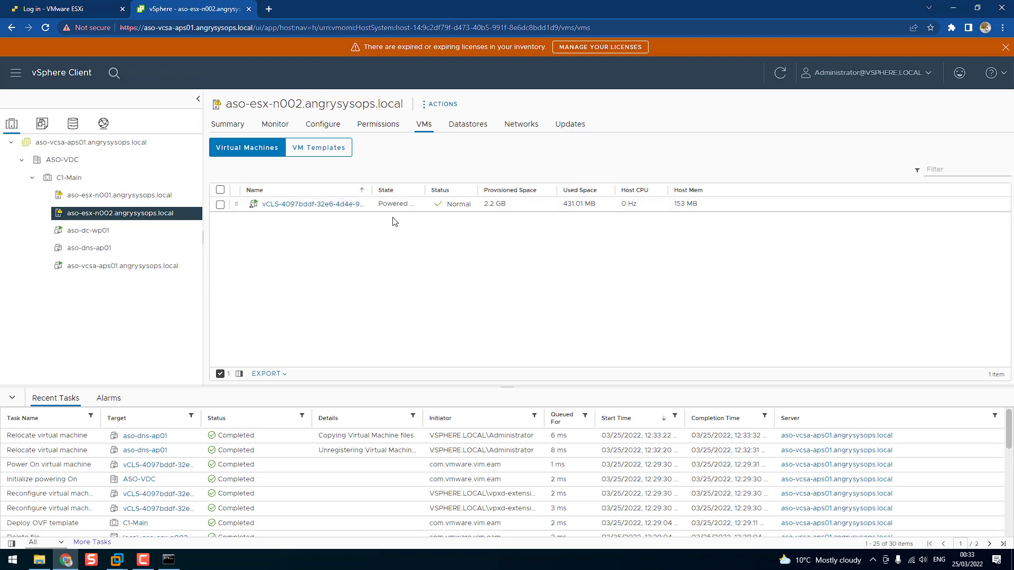
Try to migrate VM aso-dc-wp01 from aso-esx-n001 to aso-esx-n002, changing both compute resource and storage
click(122, 197)
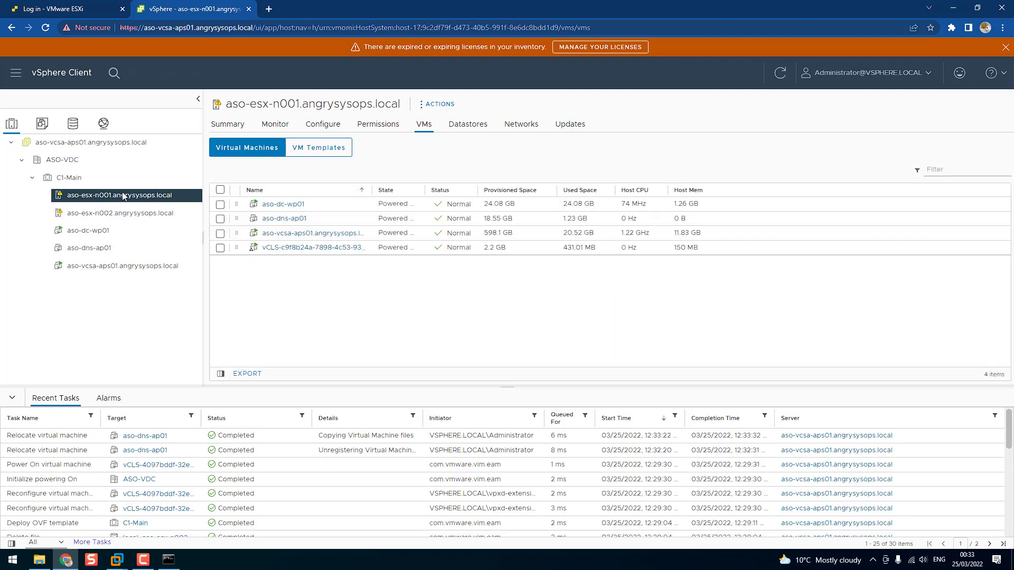
right_click(284, 208)
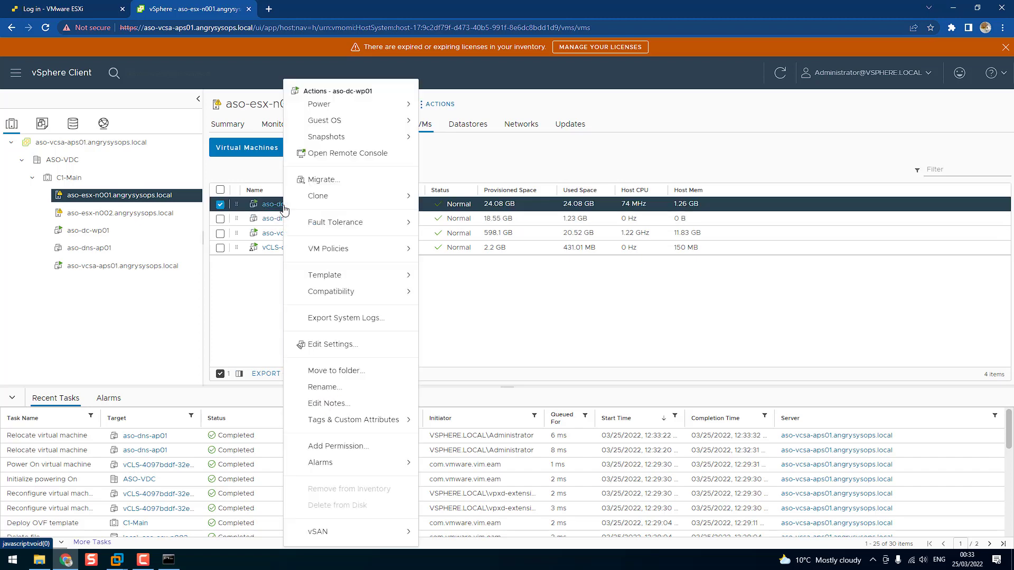
click(352, 188)
click(343, 234)
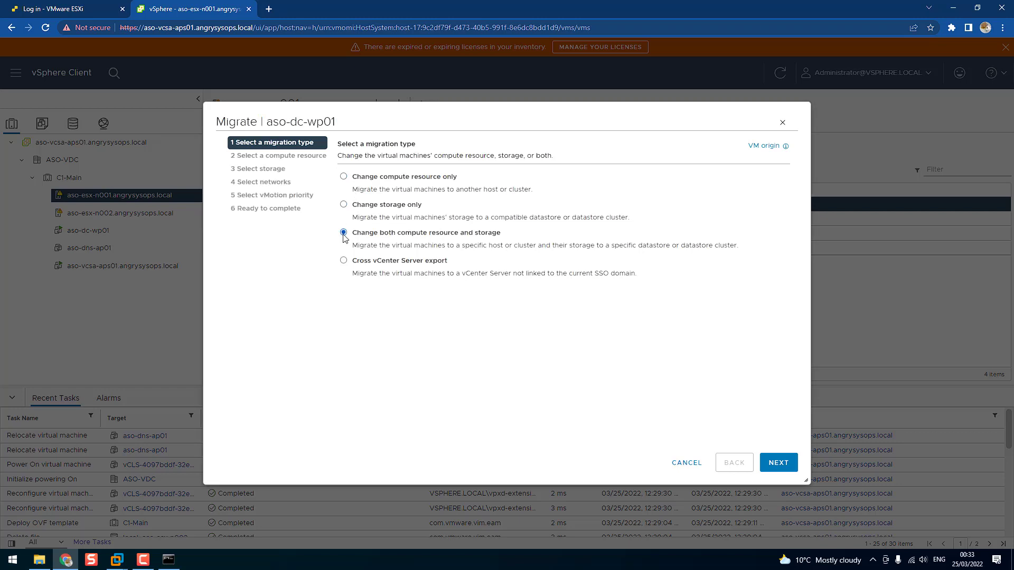
click(777, 463)
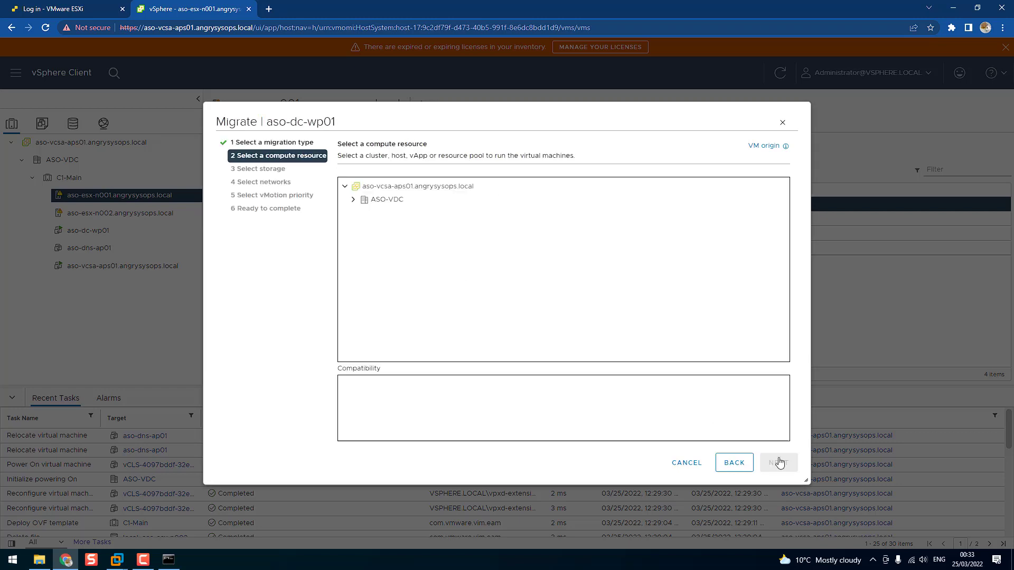
click(353, 200)
click(362, 213)
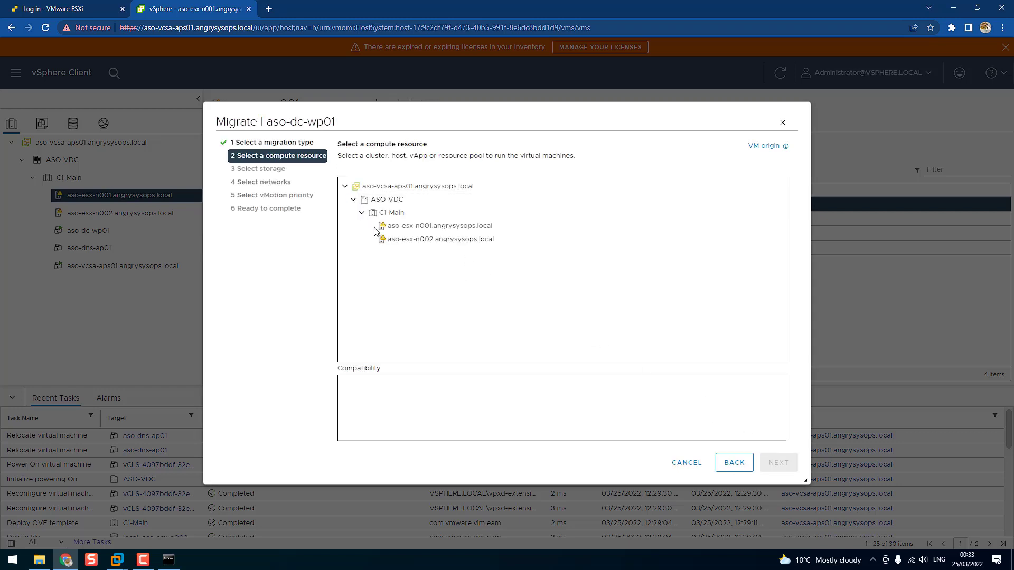
click(402, 239)
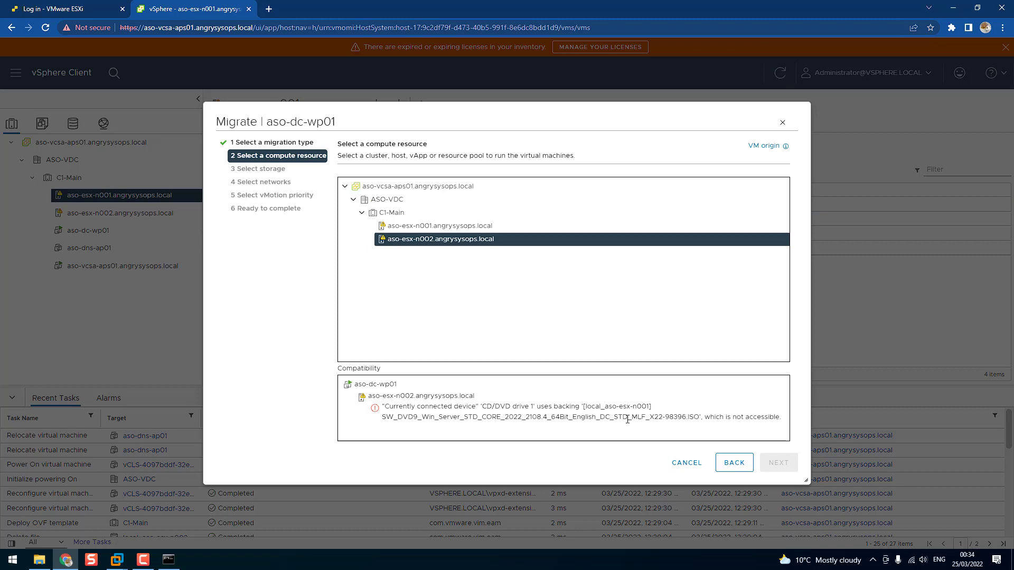
click(686, 464)
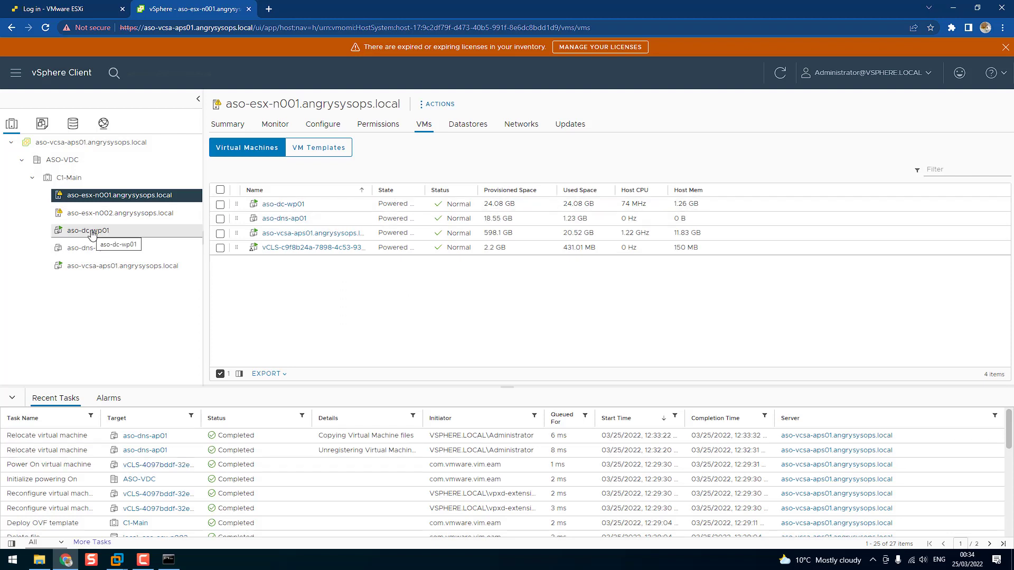
Change CD/DVD drive 1 of VM aso-dc-wp01 from a datastore ISO file to Client Device and save the settings
right_click(286, 211)
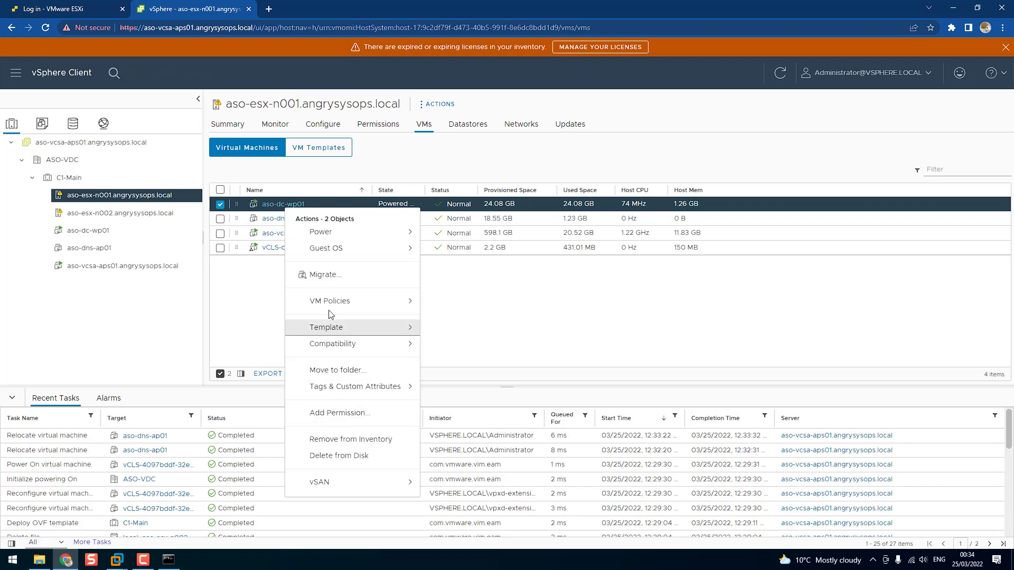
click(89, 231)
right_click(92, 232)
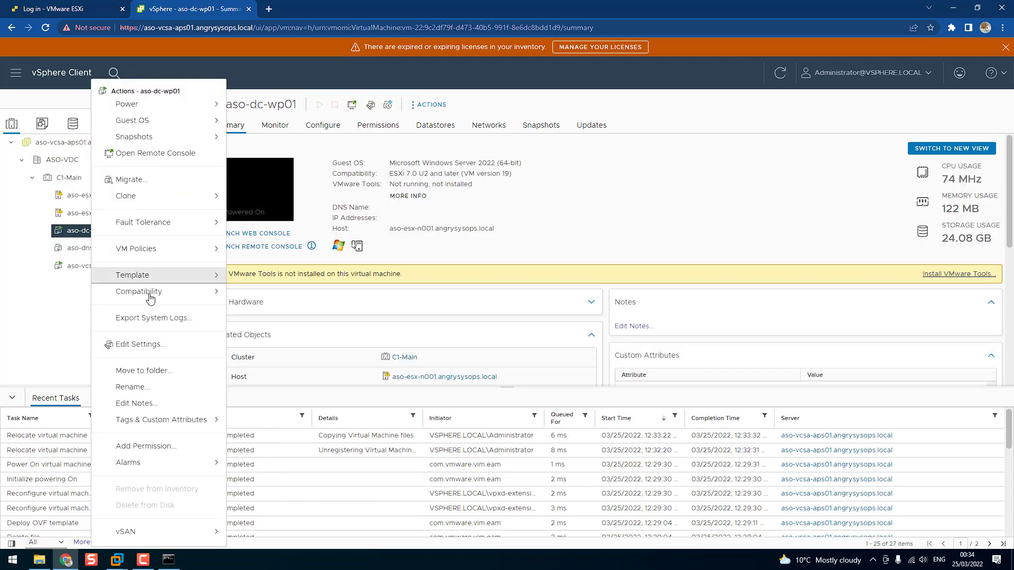
click(159, 346)
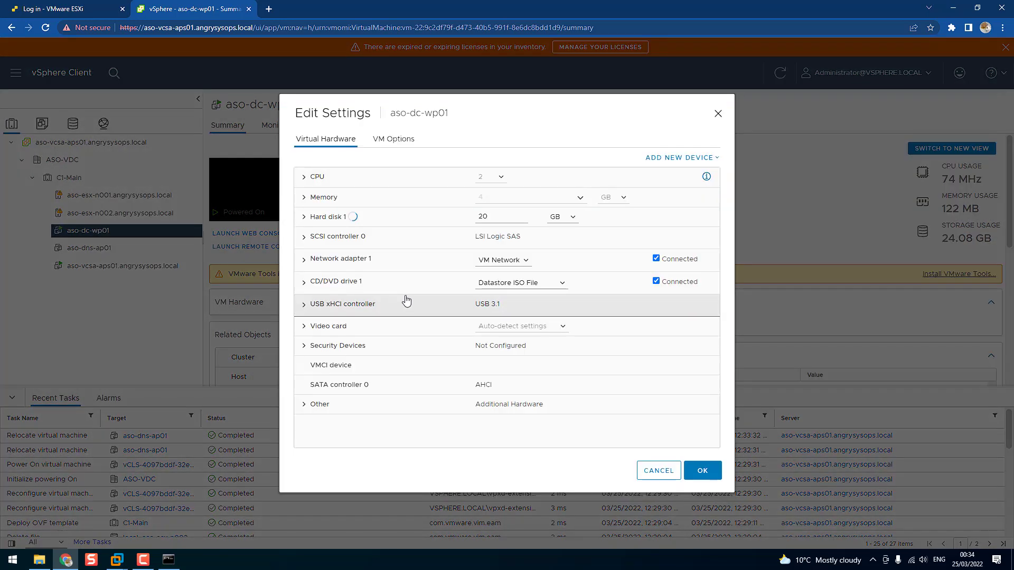
click(531, 288)
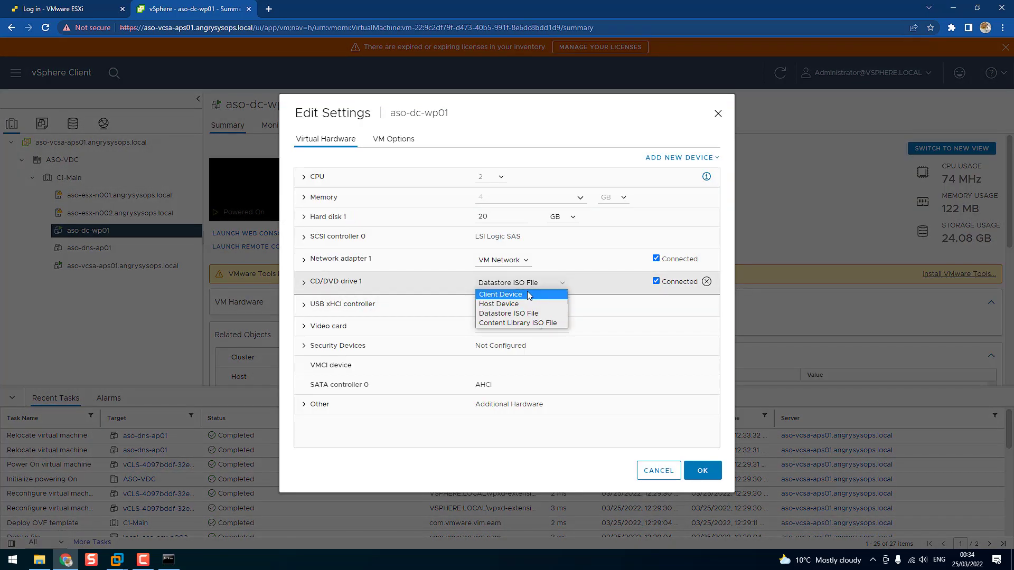
click(528, 294)
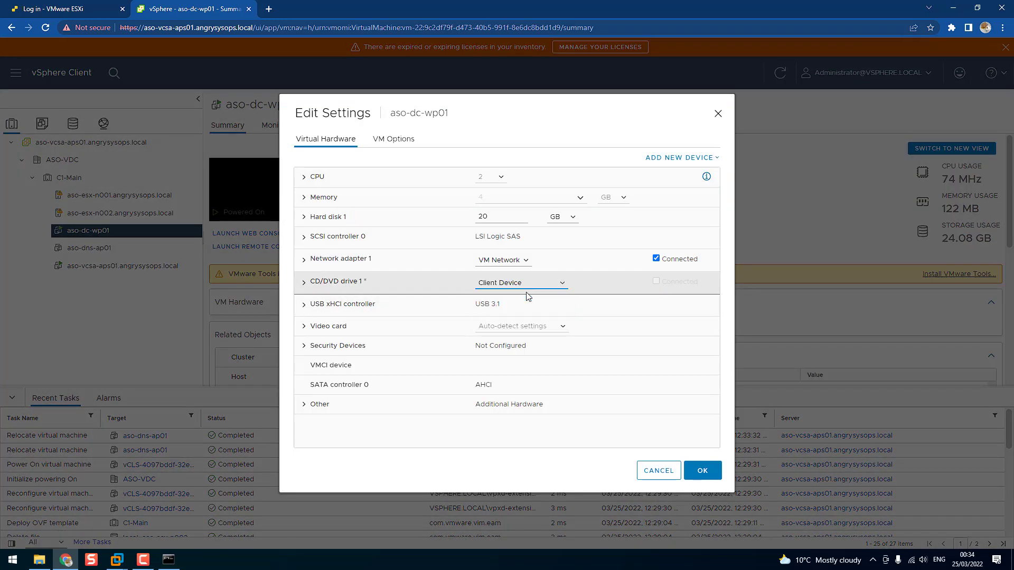
click(712, 473)
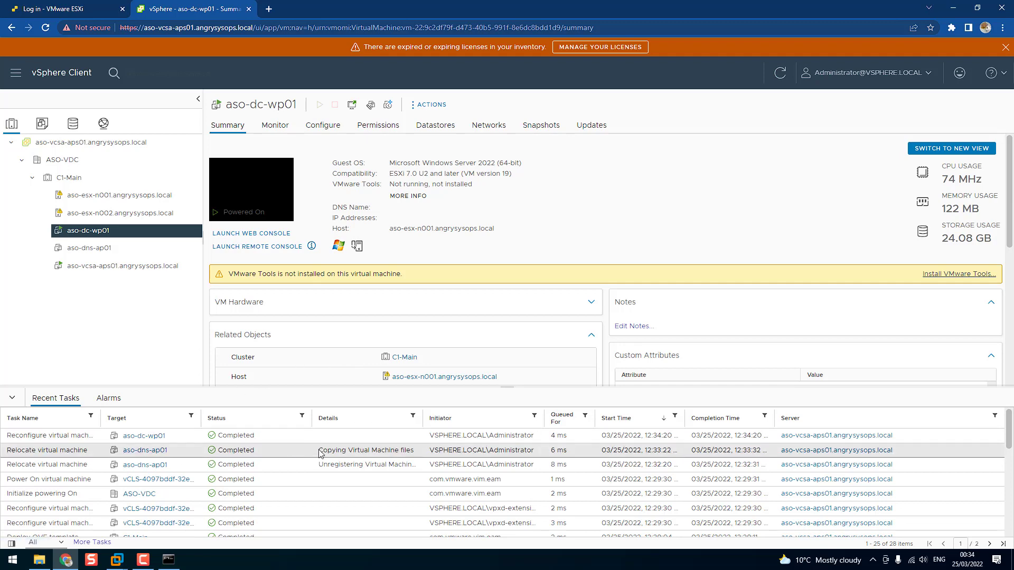
Start migrating aso-dc-wp01 to host aso-esx-n002.angrysysops.local, changing both compute resource and storage
right_click(100, 232)
click(172, 180)
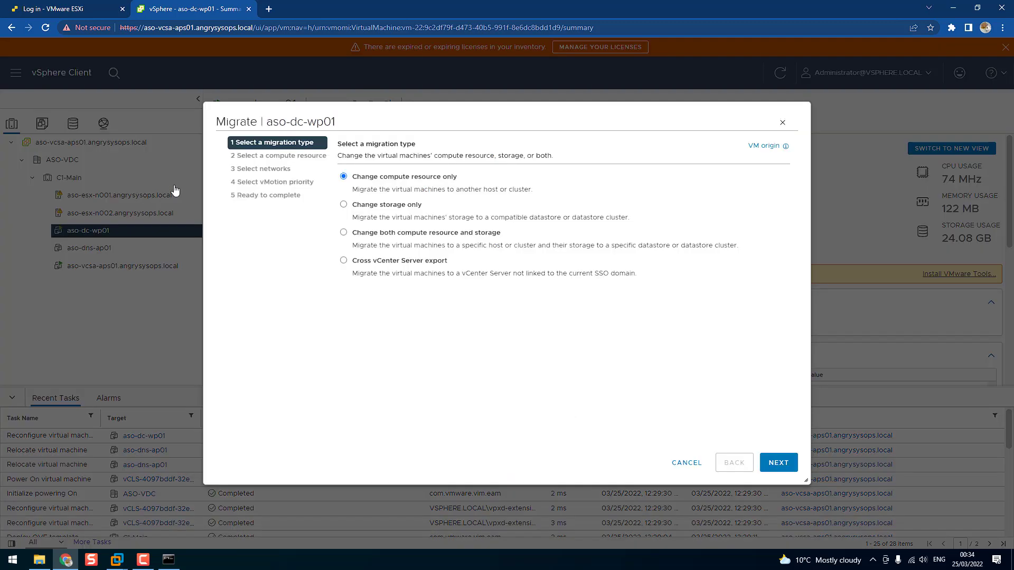
click(344, 234)
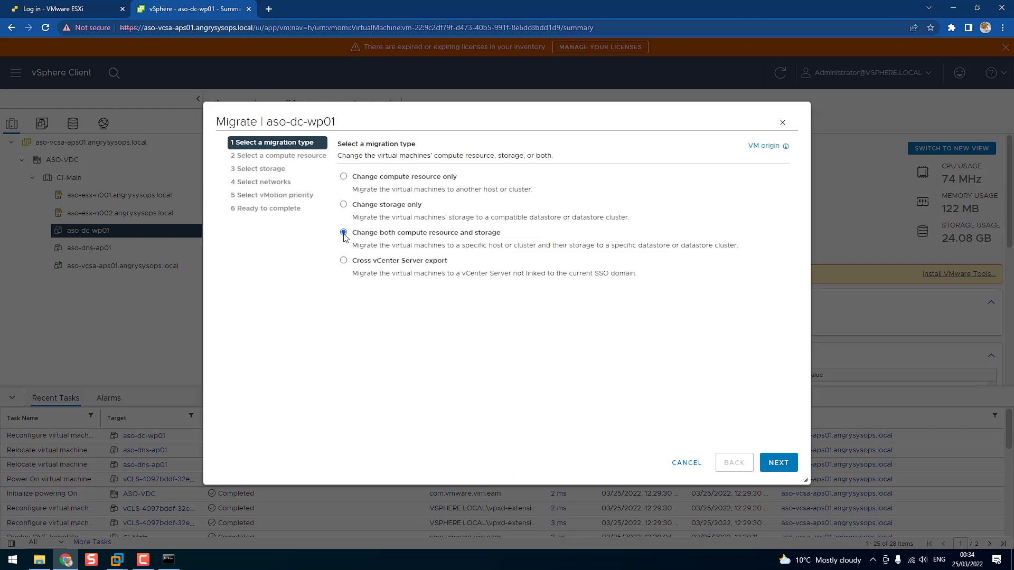
click(775, 462)
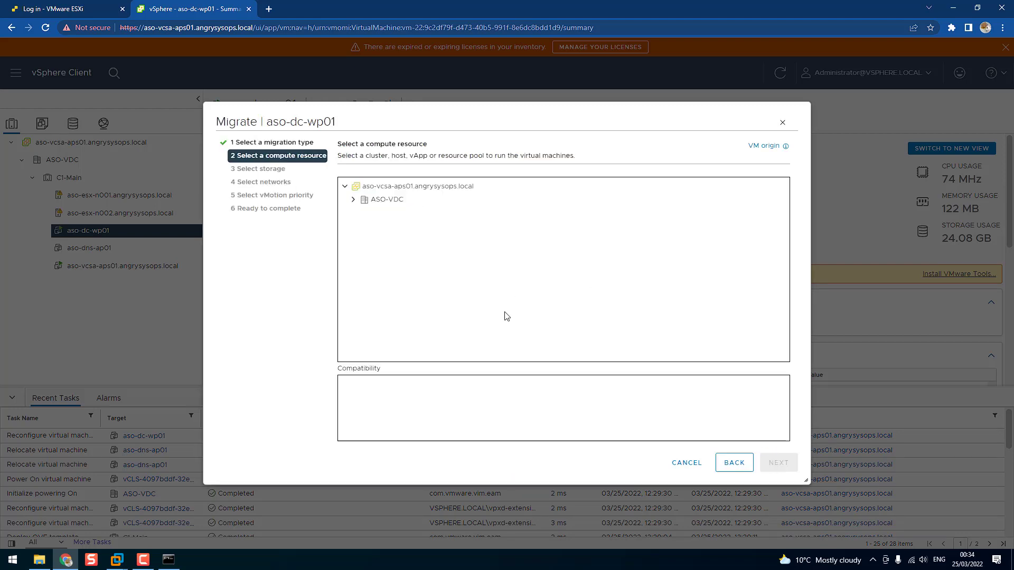
click(354, 200)
click(362, 213)
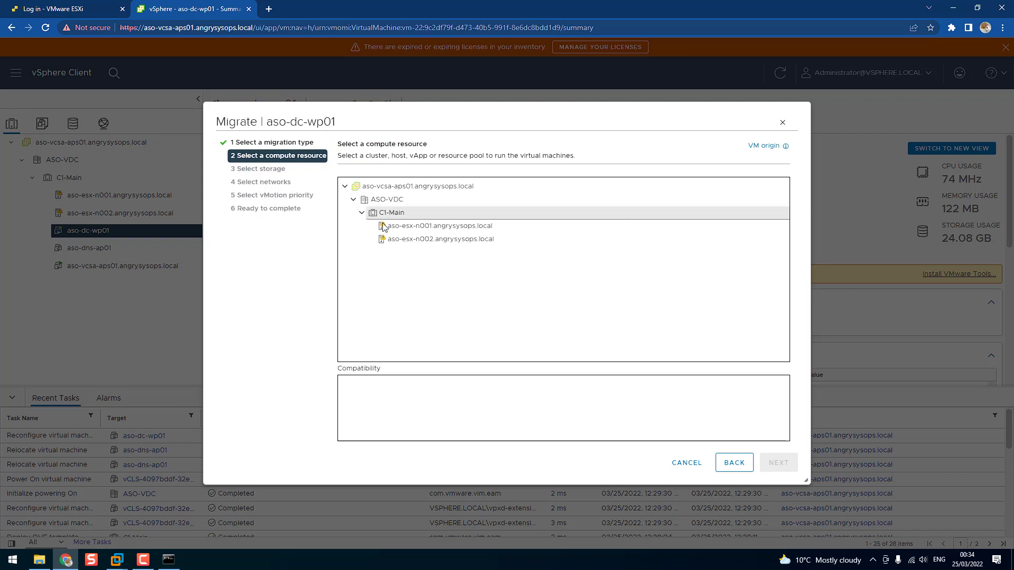
click(429, 241)
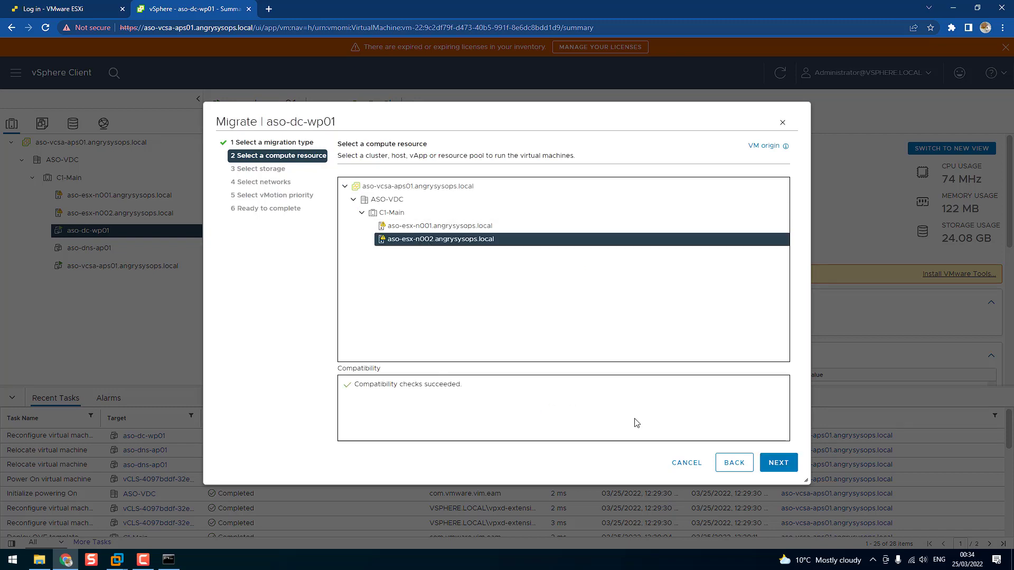
click(777, 463)
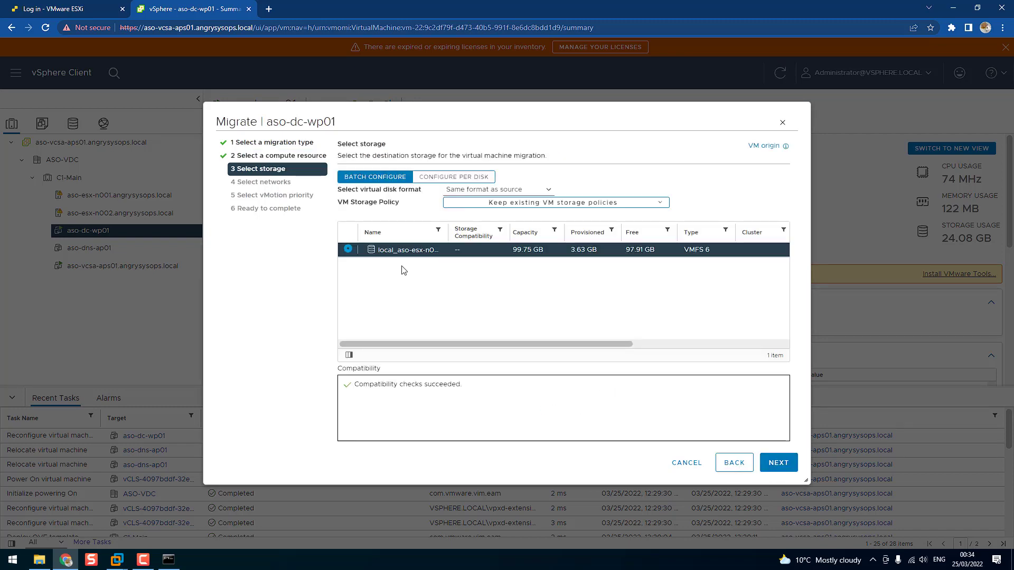
Use datastore local_aso-esx-n002, destination network VM Network and high vMotion priority for aso-dc-wp01, and complete the migration
drag(451, 229, 471, 229)
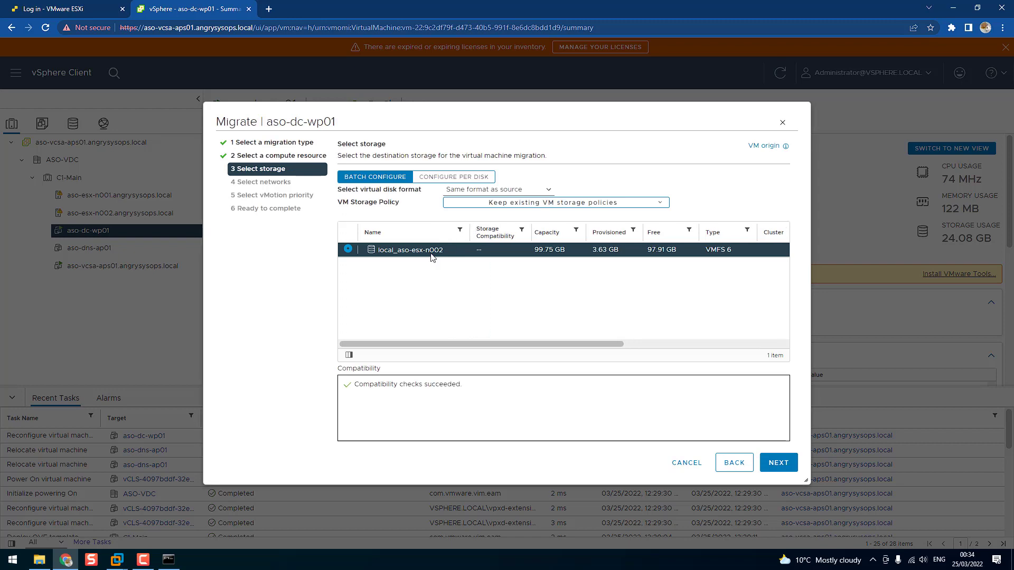
click(772, 465)
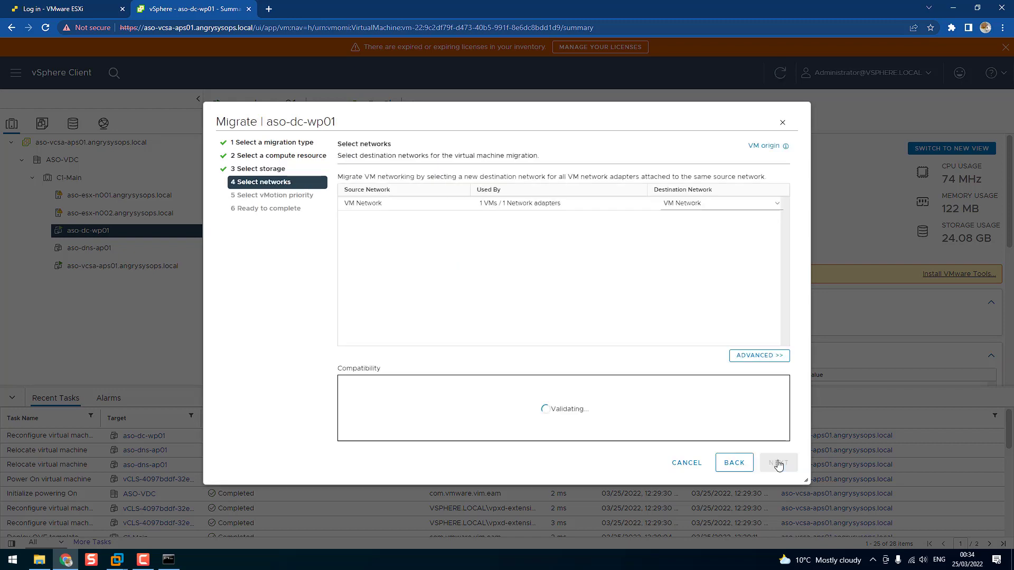
click(771, 467)
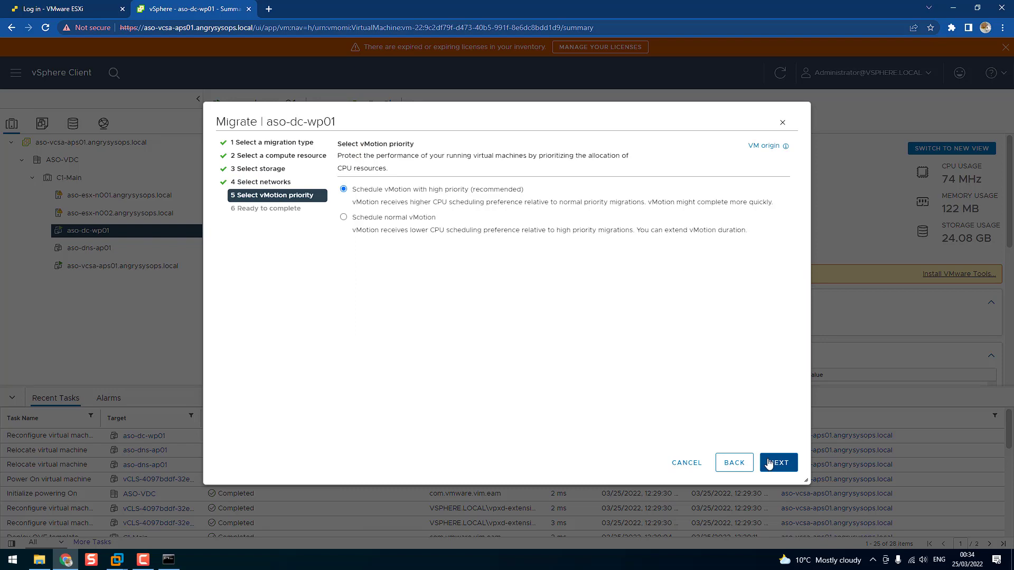
click(769, 465)
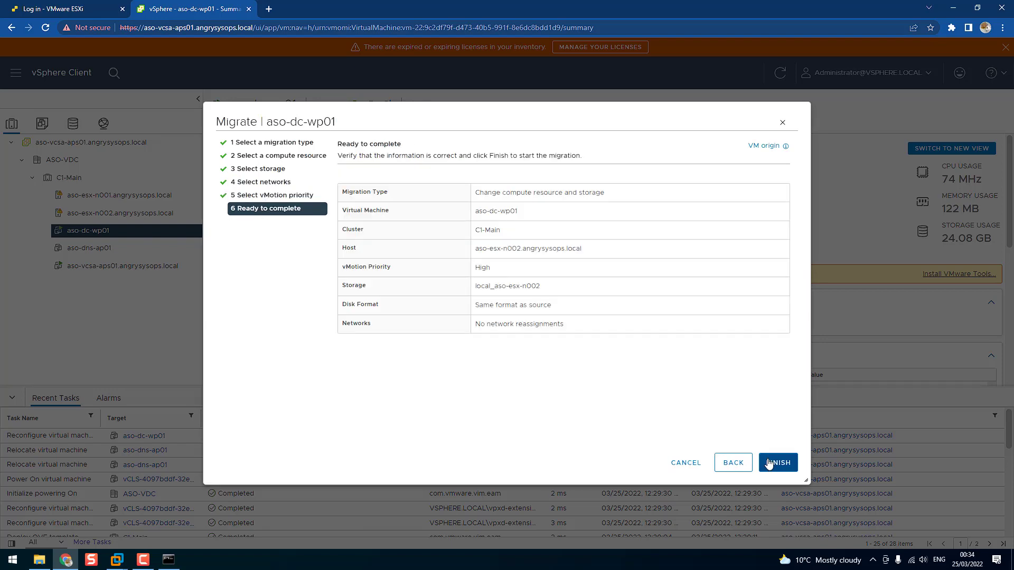
click(769, 463)
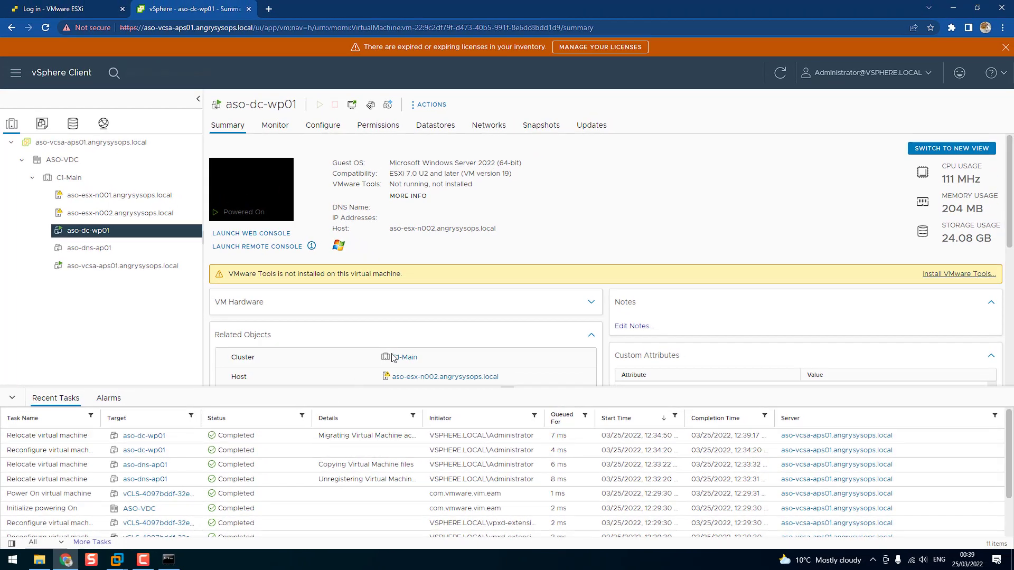
Check which host aso-dc-wp01 runs on, and review the VM list and summary of host aso-esx-n001.angrysysops.local
drag(427, 229, 475, 239)
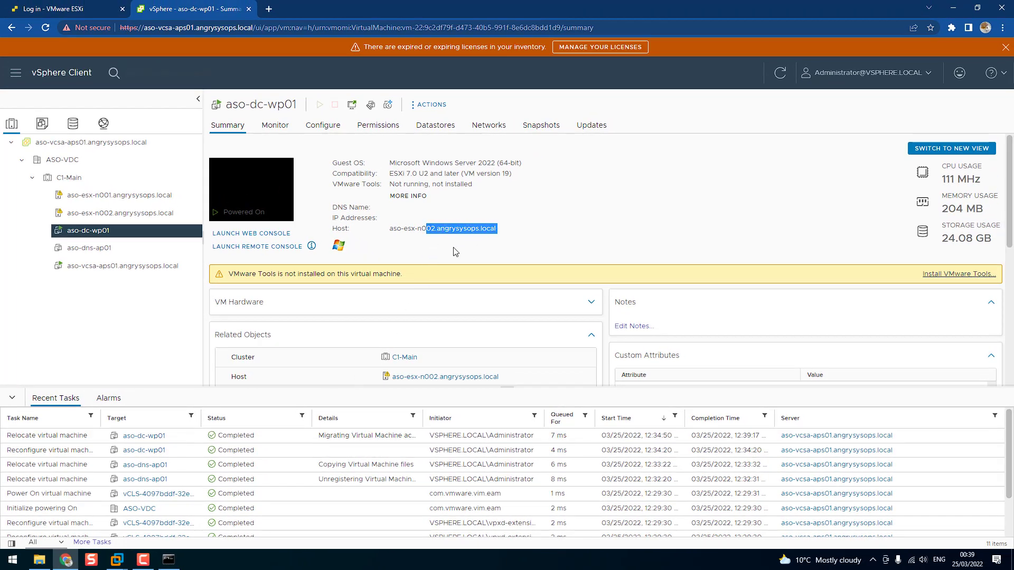
click(101, 197)
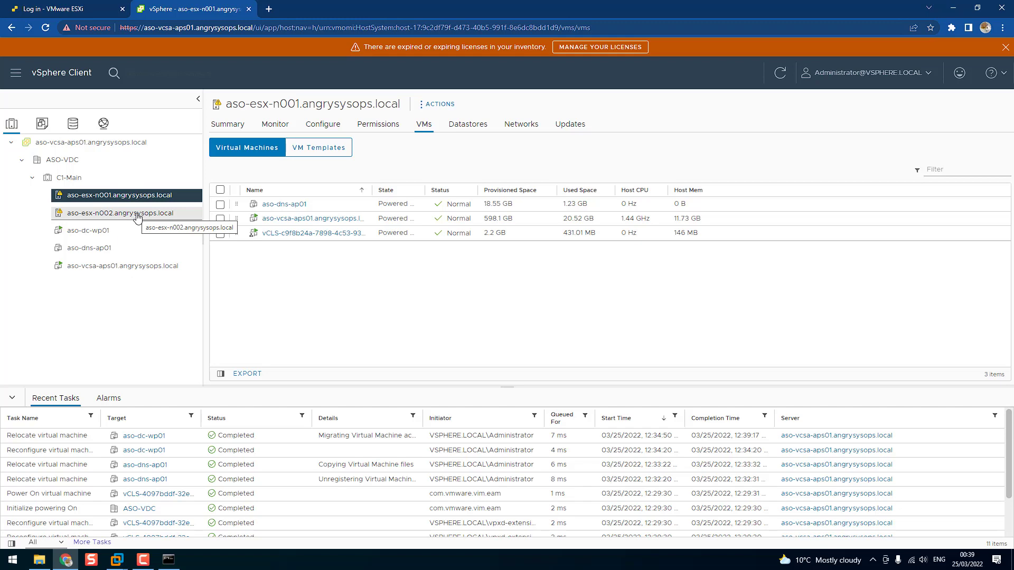
click(126, 202)
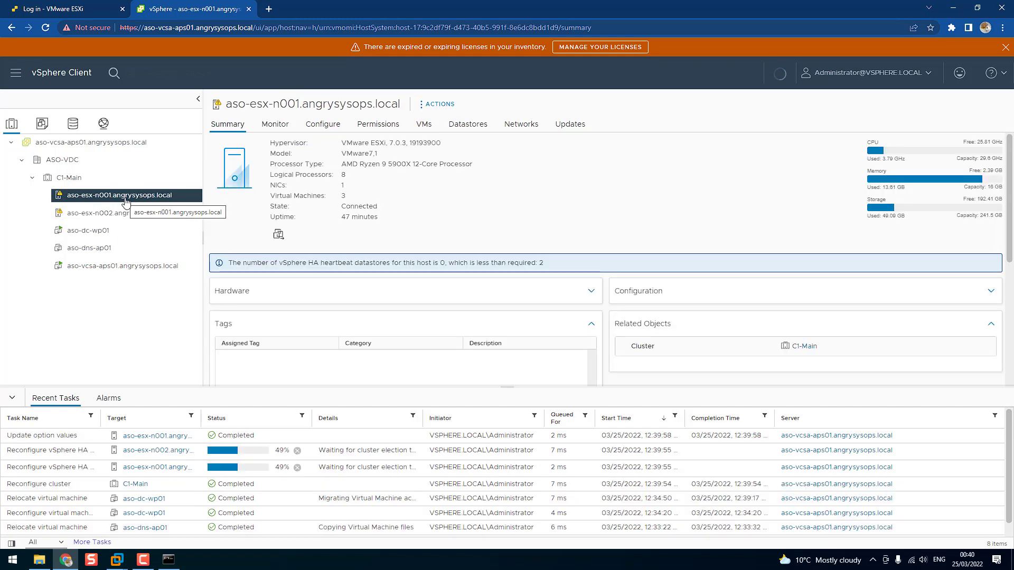